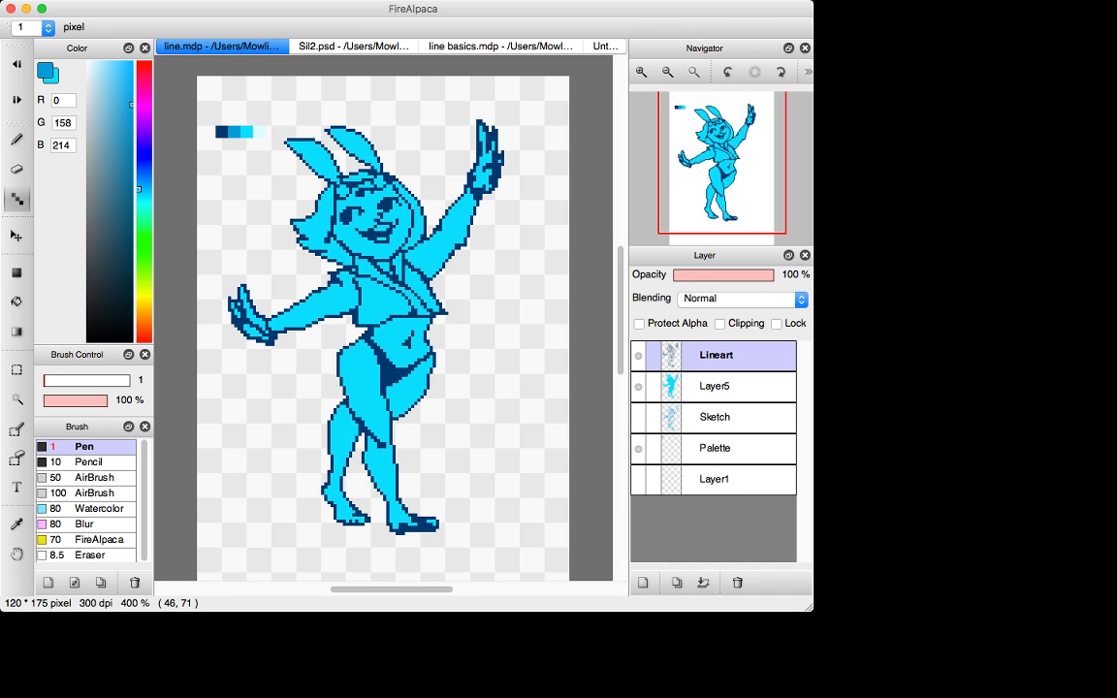
Step: On Layer5, fill the hair areas around the face with the palette's palest blue (RGB 221, 253, 255)
click(715, 386)
key(i)
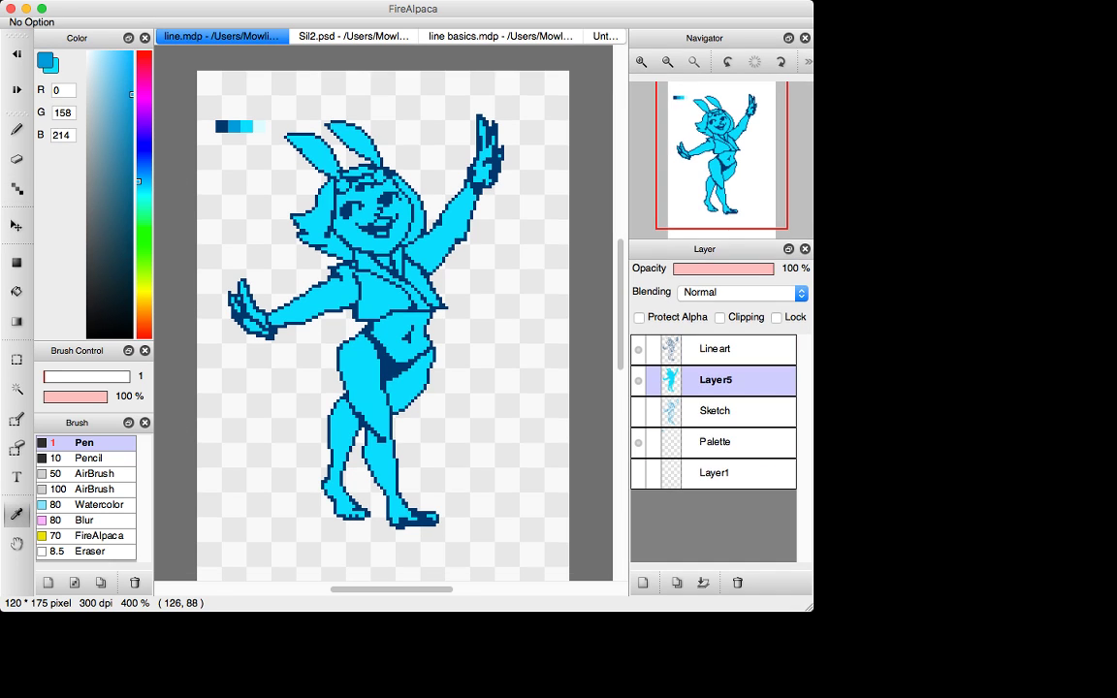
click(260, 126)
key(g)
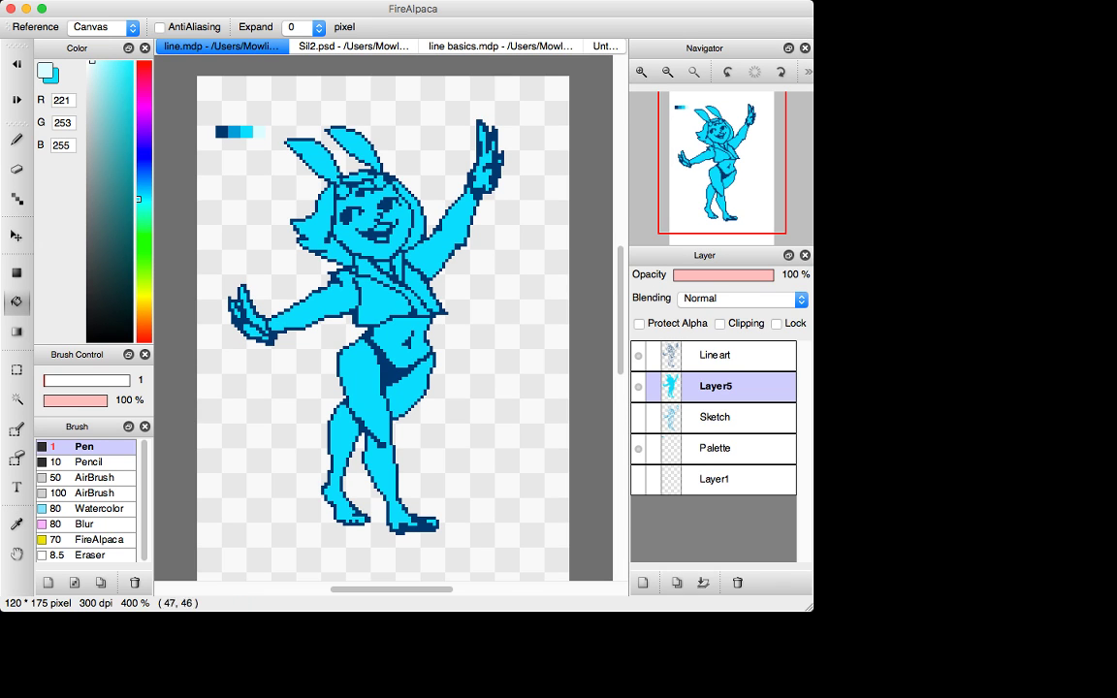
click(321, 218)
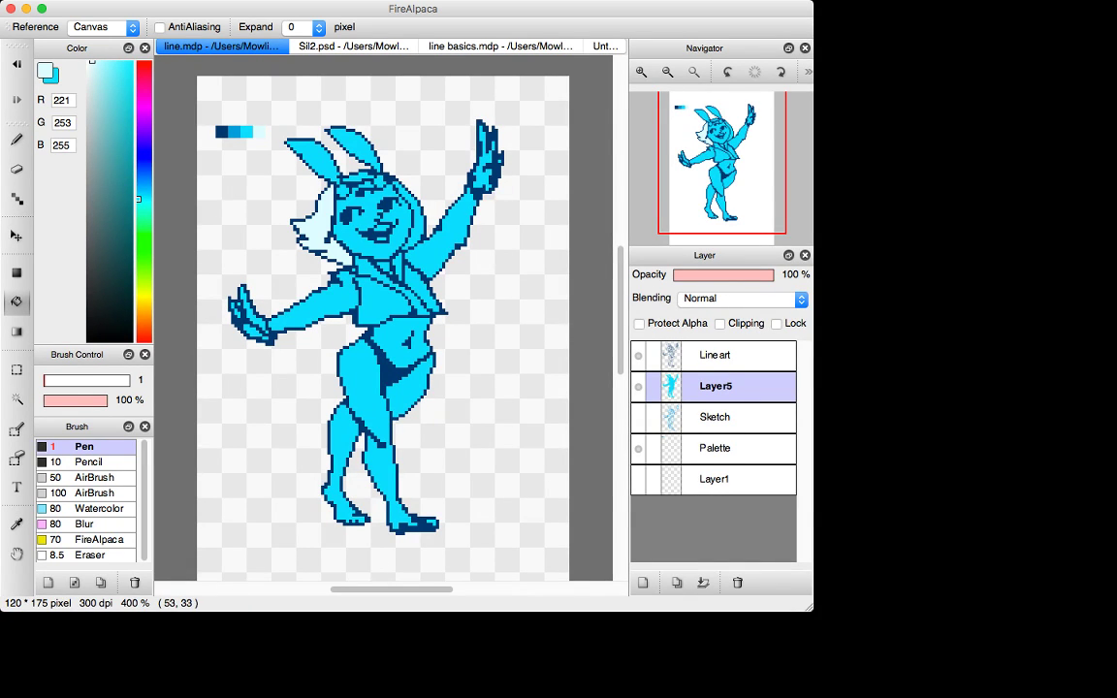
click(362, 178)
click(415, 215)
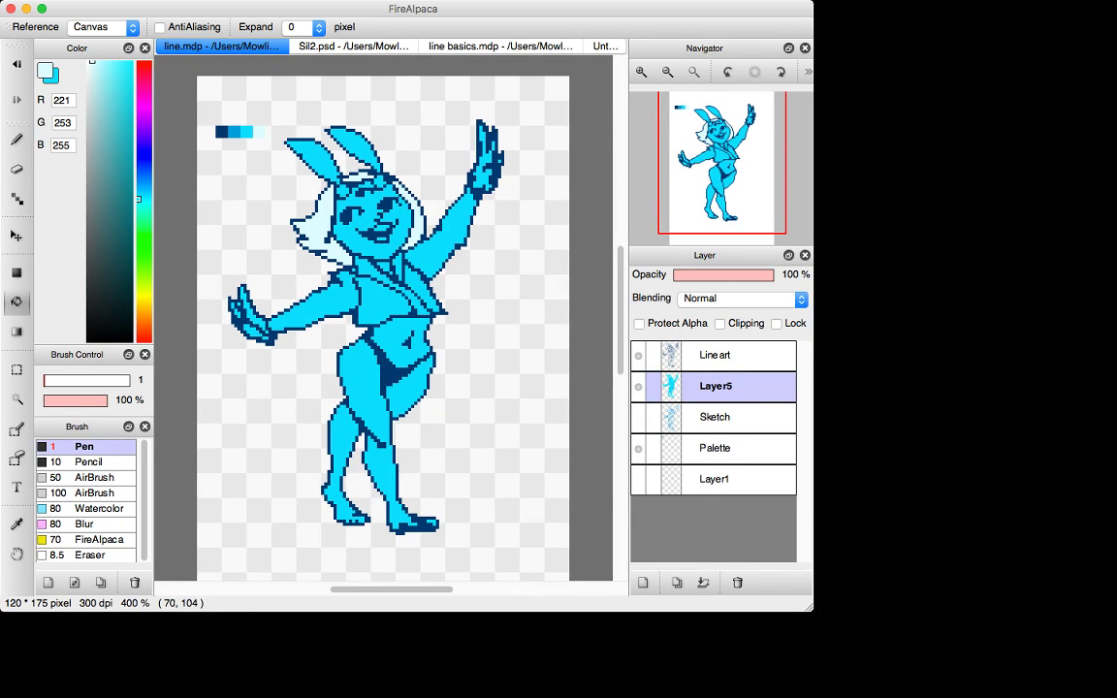
Step: Fill the character's teeth and the jacket collar with the same pale blue
click(386, 228)
key(ctrl+z)
key(i)
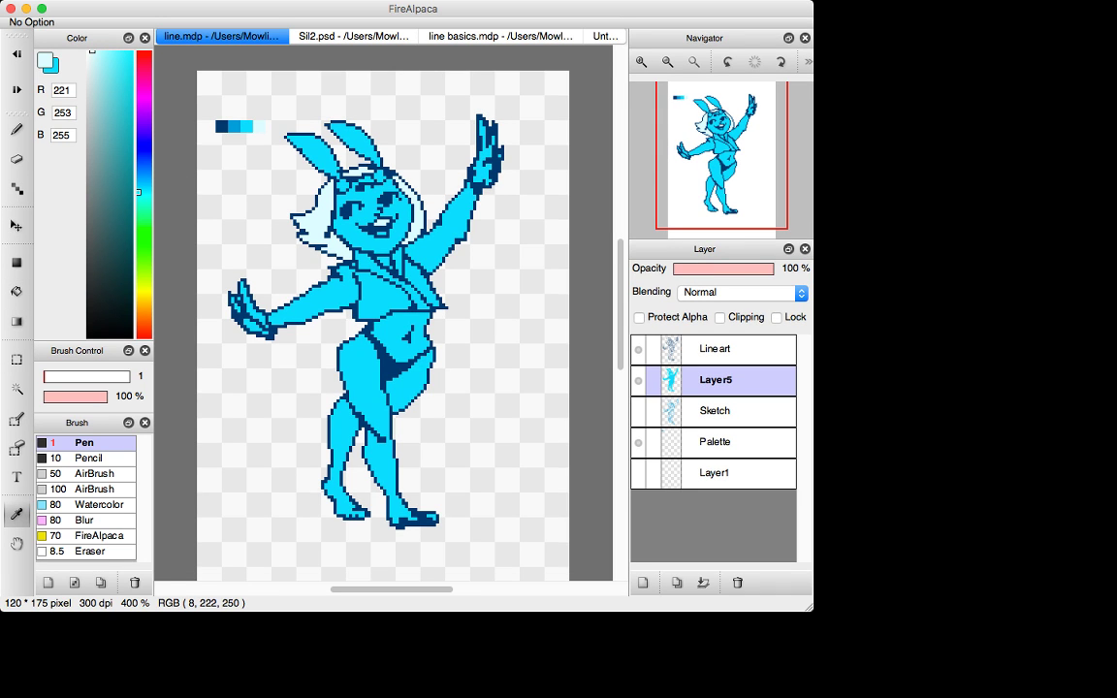
key(g)
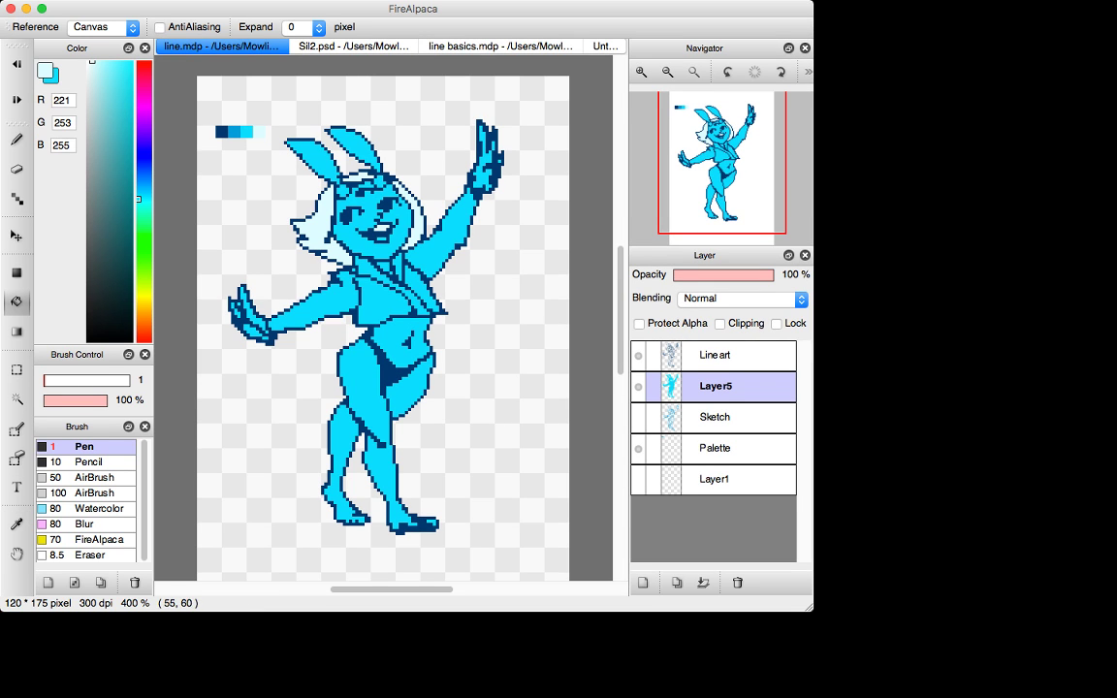
click(401, 277)
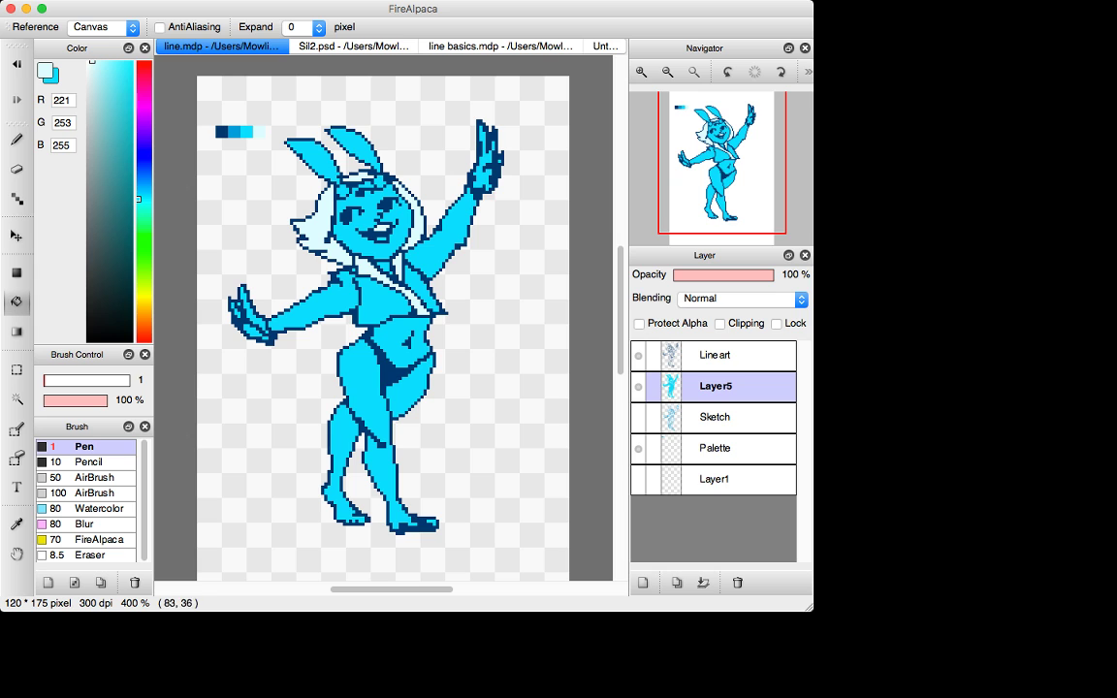
Step: Check the Sil2.psd reference and fill the jacket body and both sleeves in line.mdp with mid blue (RGB 0, 158, 214)
click(353, 45)
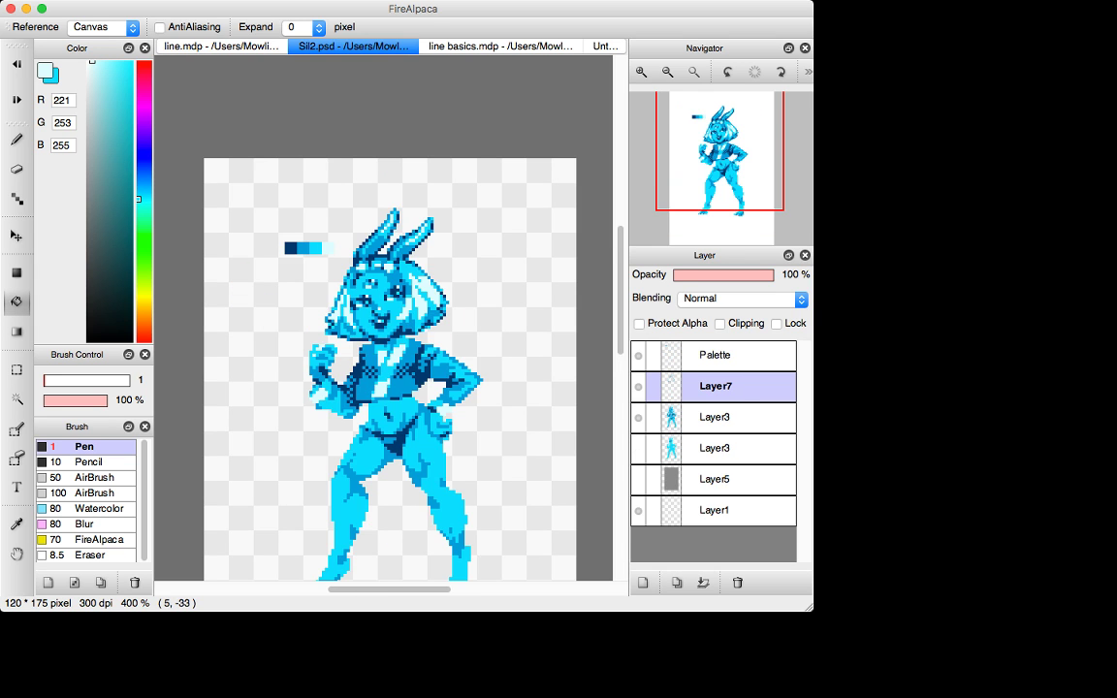
click(222, 46)
alt+click(234, 132)
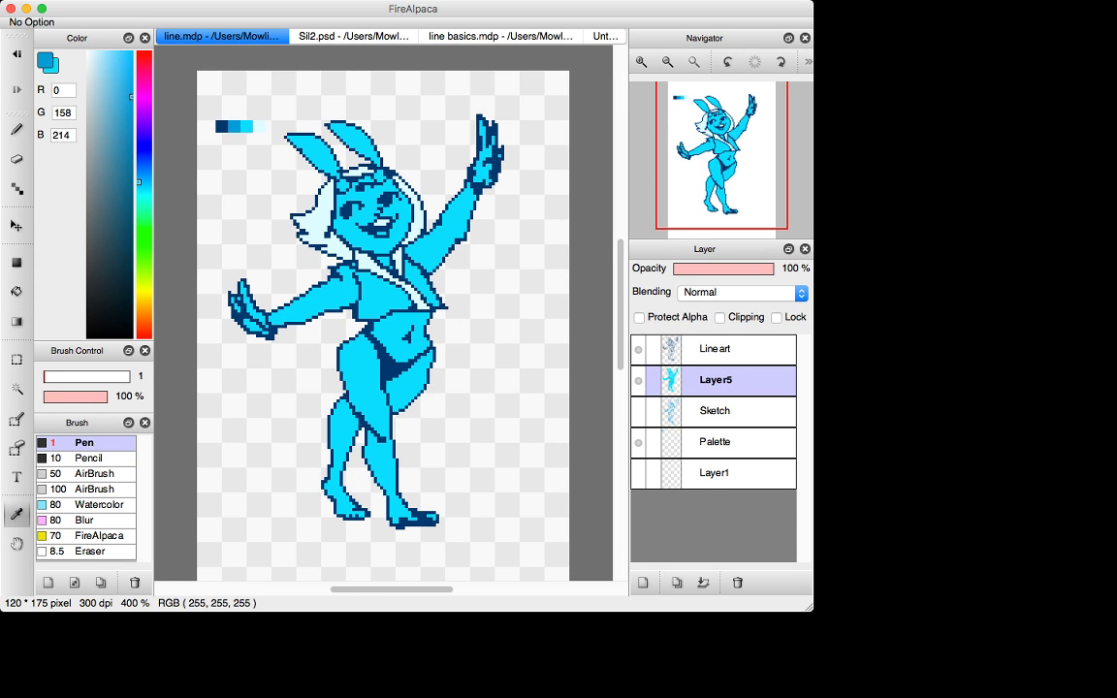
click(381, 296)
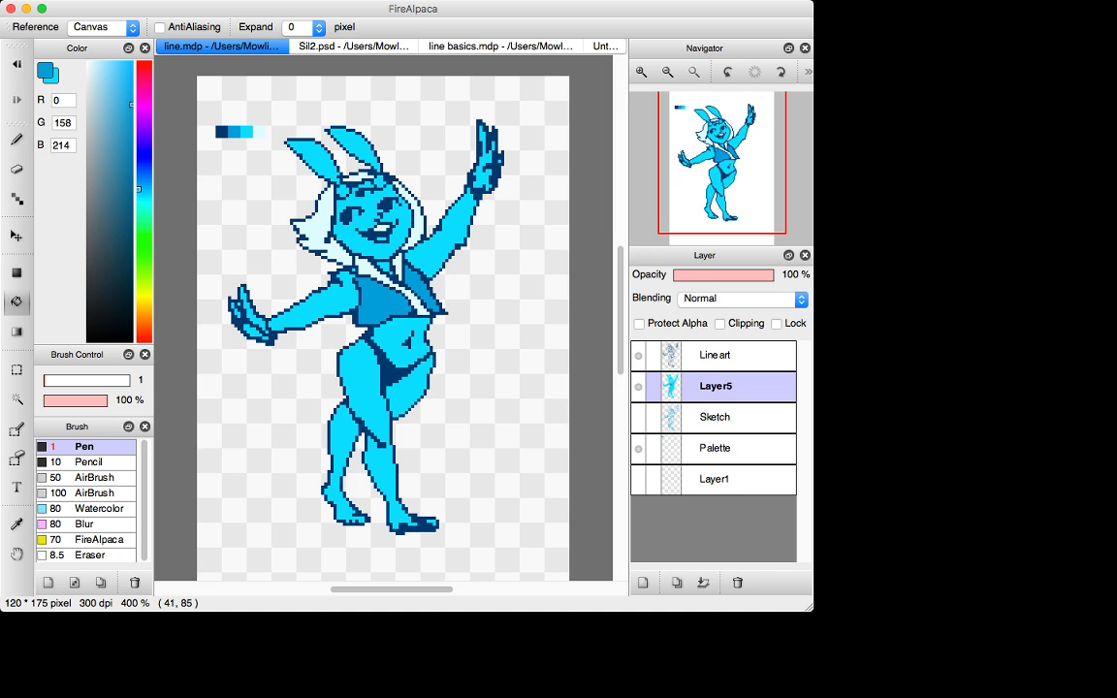
click(312, 289)
click(445, 234)
key(n)
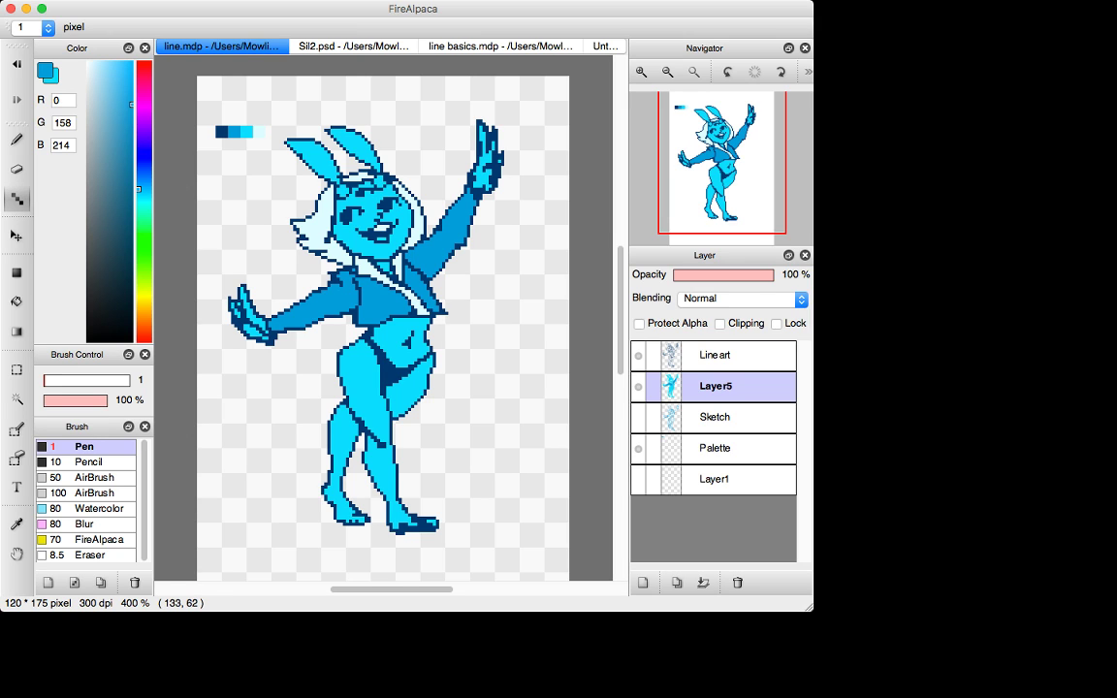
Step: Add a new layer above the Lineart layer and look at the Sil2.psd sprite for reference
click(718, 355)
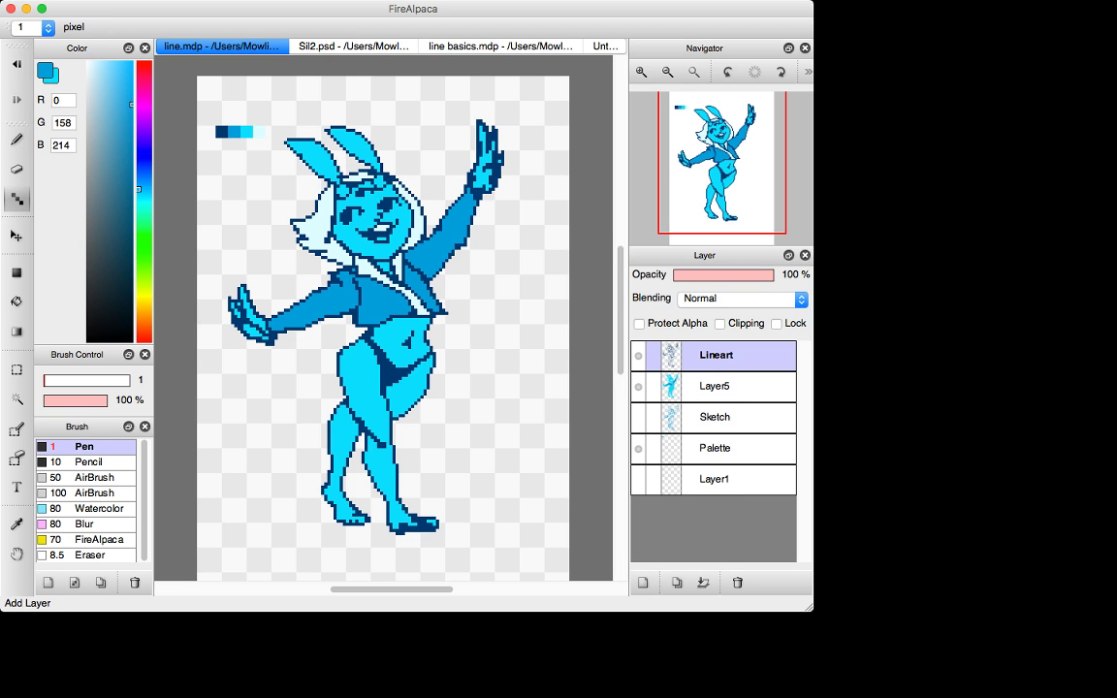
click(643, 583)
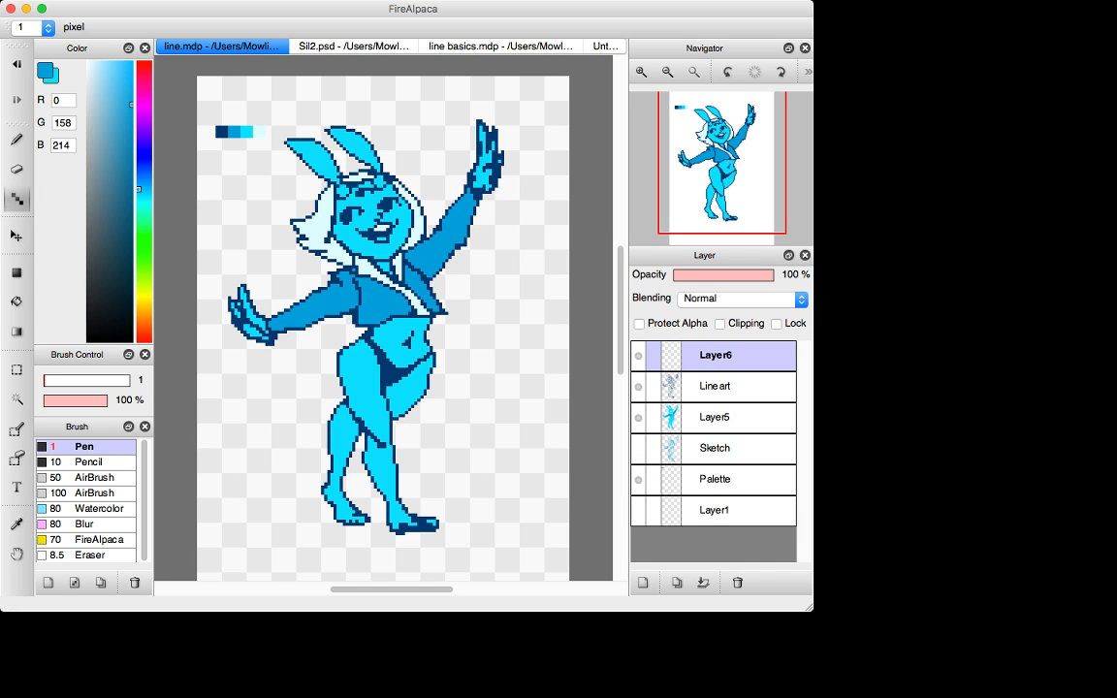
click(353, 46)
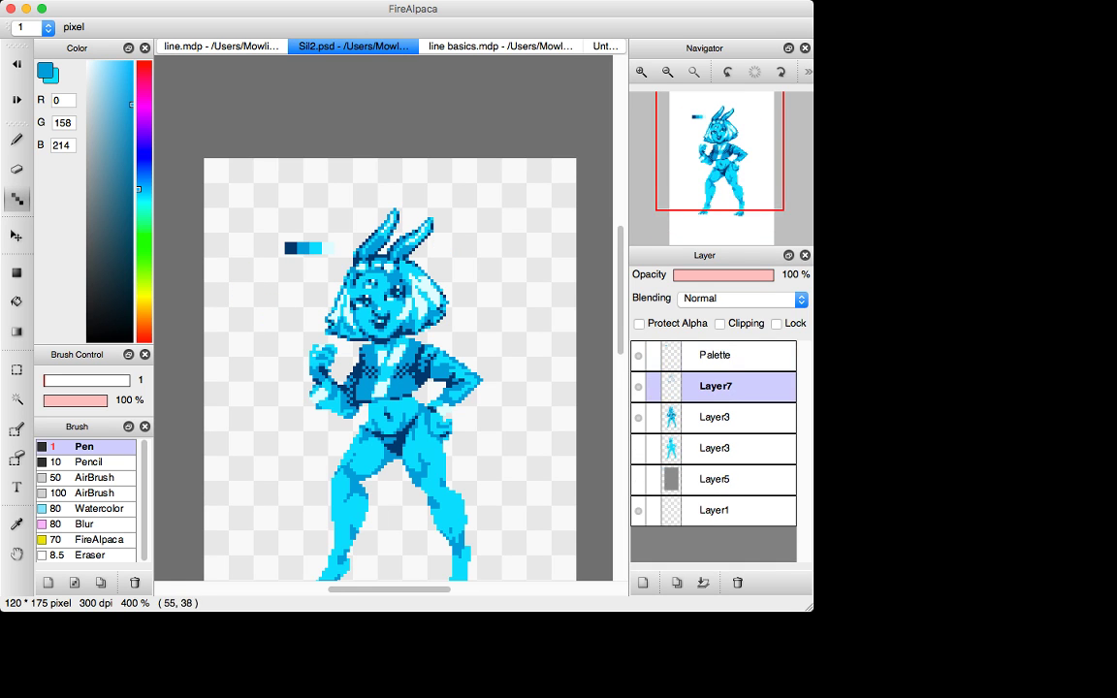
click(222, 46)
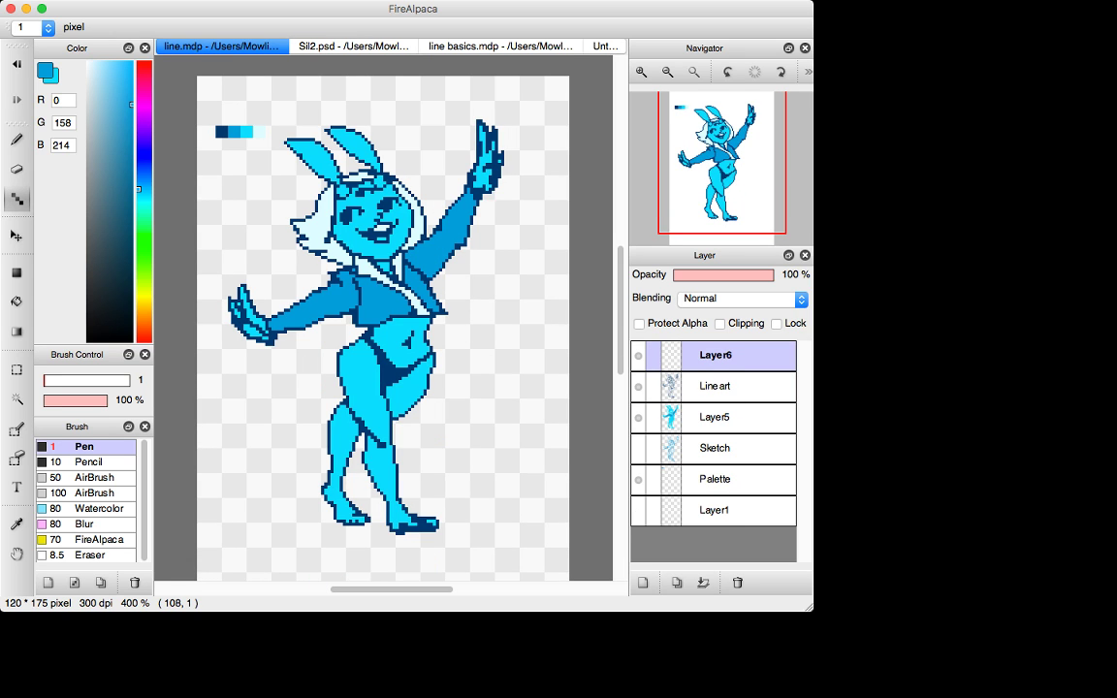
key(i)
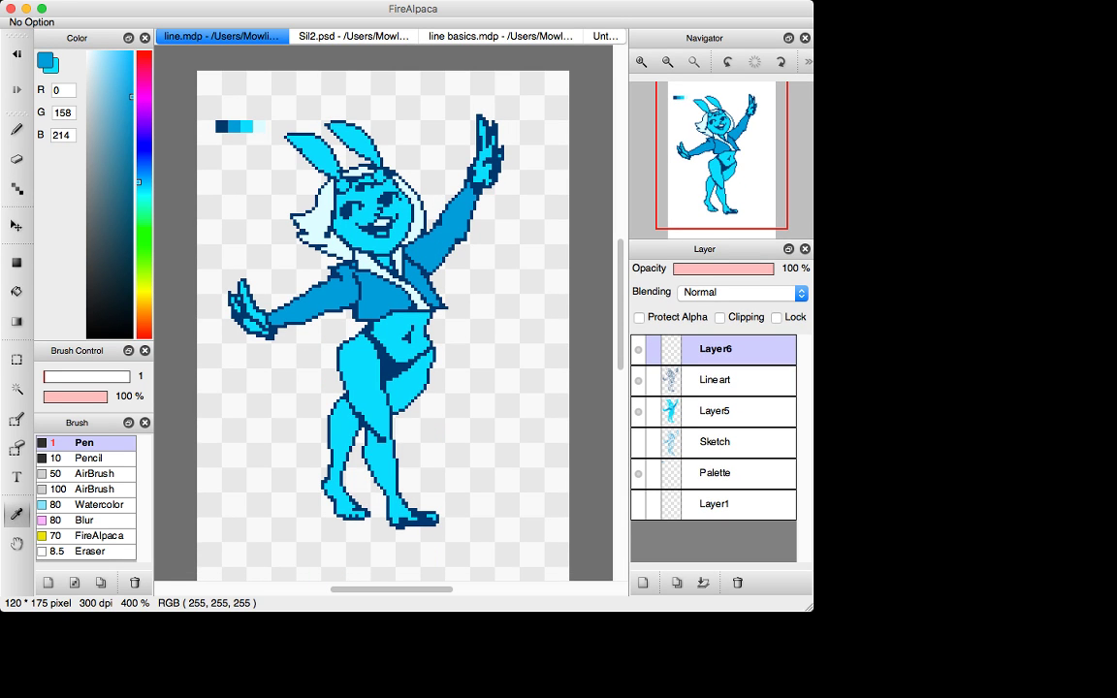
click(639, 349)
click(638, 349)
Step: Move the Palette layer to the top of the stack and shift its swatches down beside the character's head
drag(714, 441, 715, 345)
drag(715, 473, 714, 339)
key(v)
drag(242, 120, 292, 182)
key(super+plus)
key(super+plus)
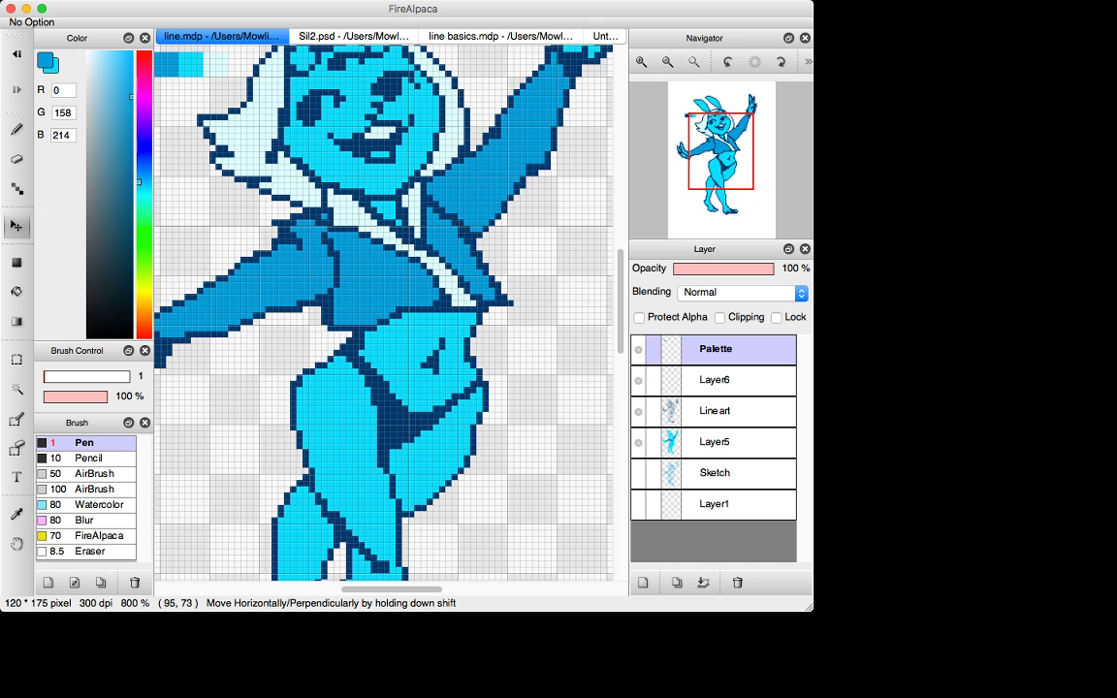
scroll(384, 311, up, 5)
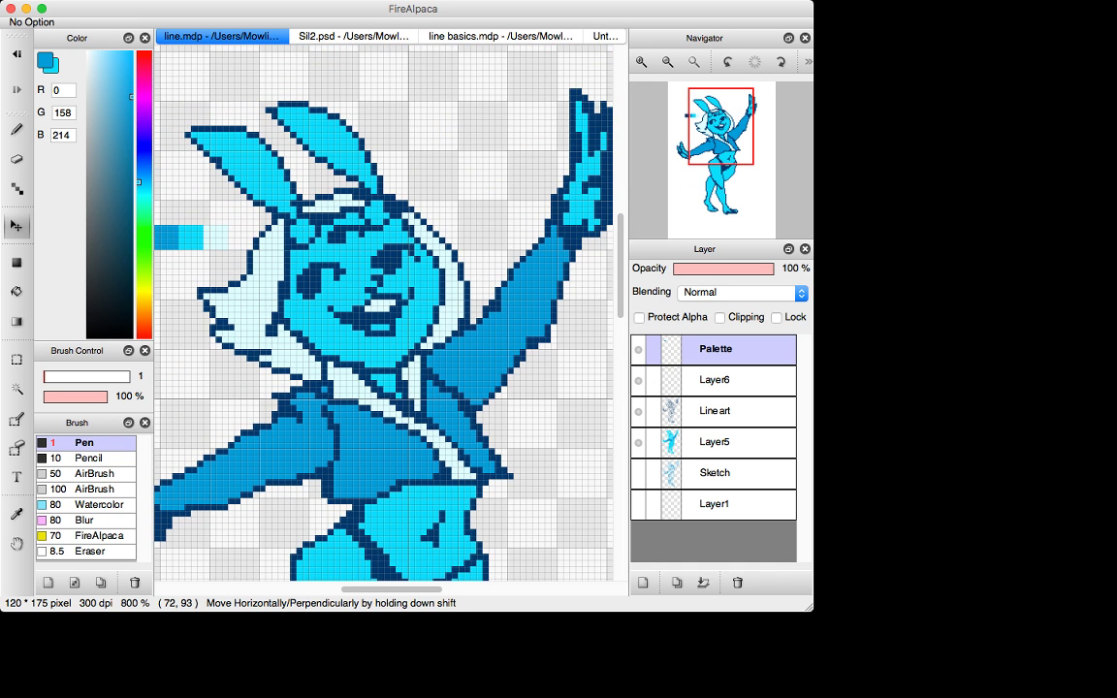
scroll(383, 310, left, 3)
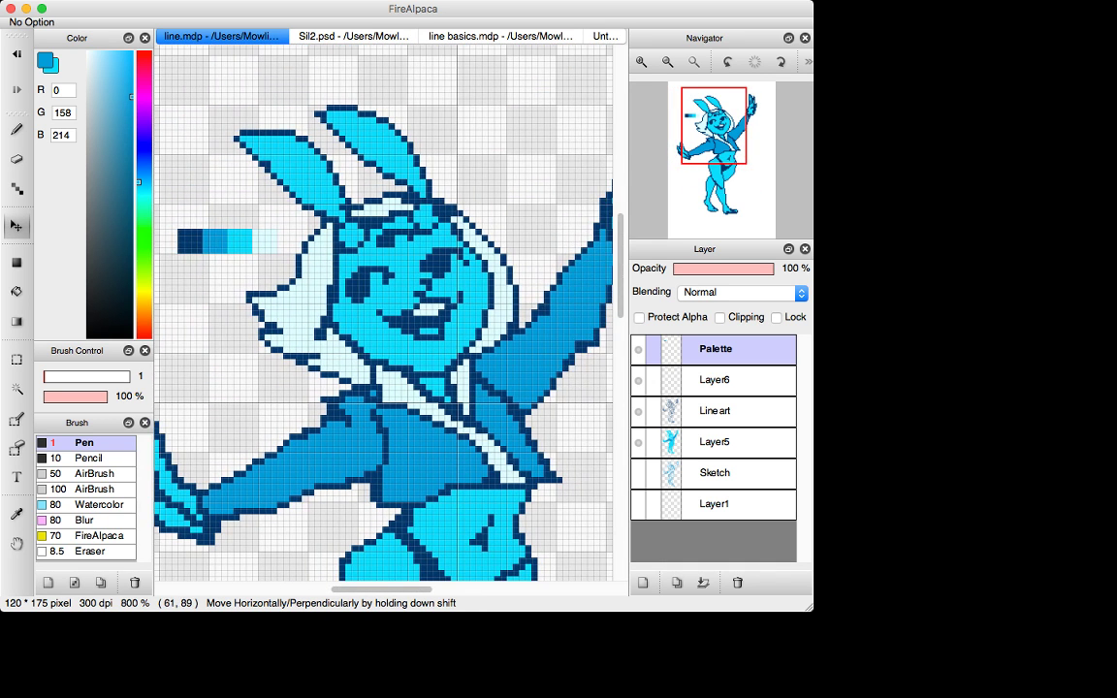
Step: Merge the empty Layer6 down into Lineart, duplicate the Lineart layer, and hide the lower copy
click(715, 379)
click(638, 380)
click(638, 380)
click(638, 380)
click(639, 380)
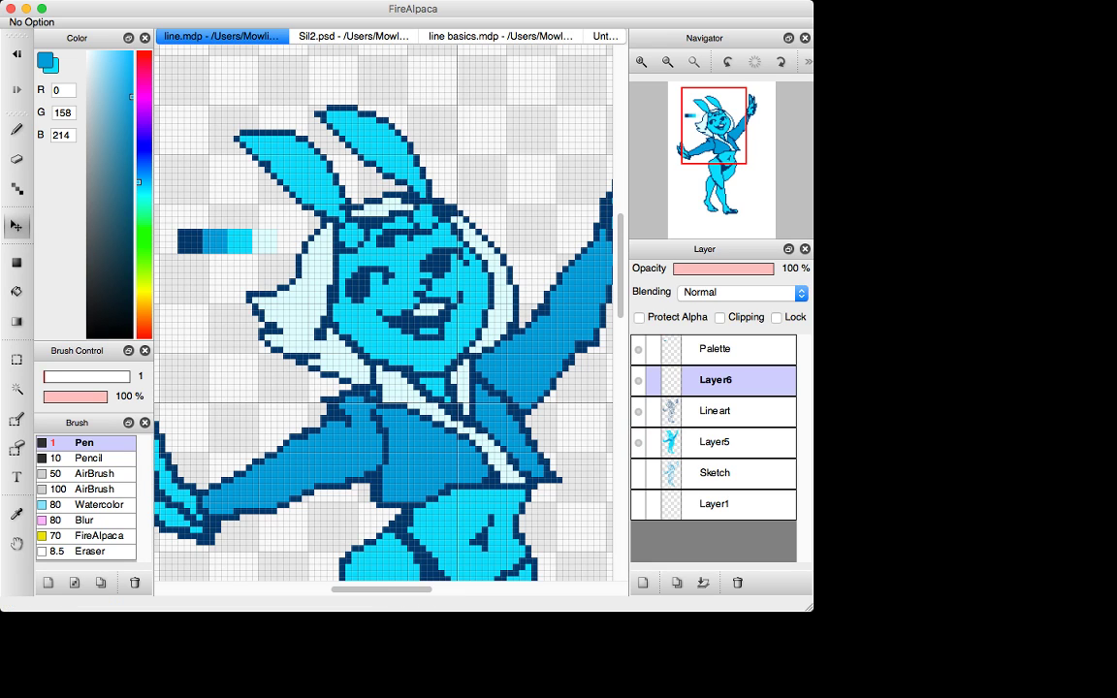
click(704, 582)
click(677, 583)
click(638, 411)
key(i)
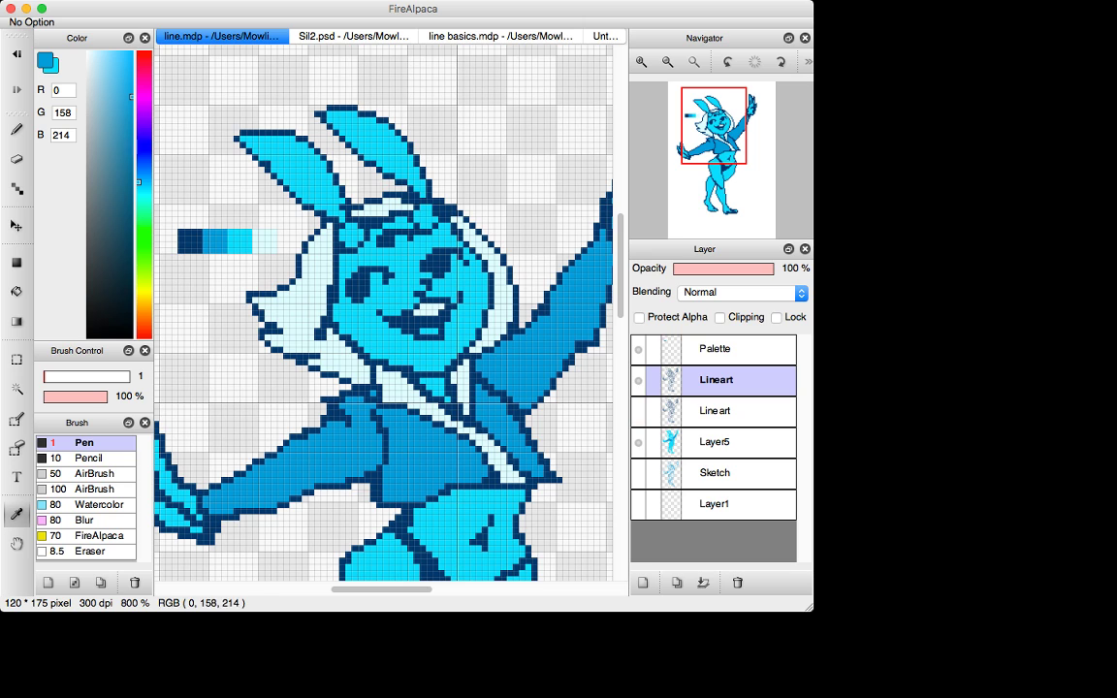
Step: Paint pale blue highlights and mid-blue shading pixels into both eyes on the upper Lineart layer
key(d)
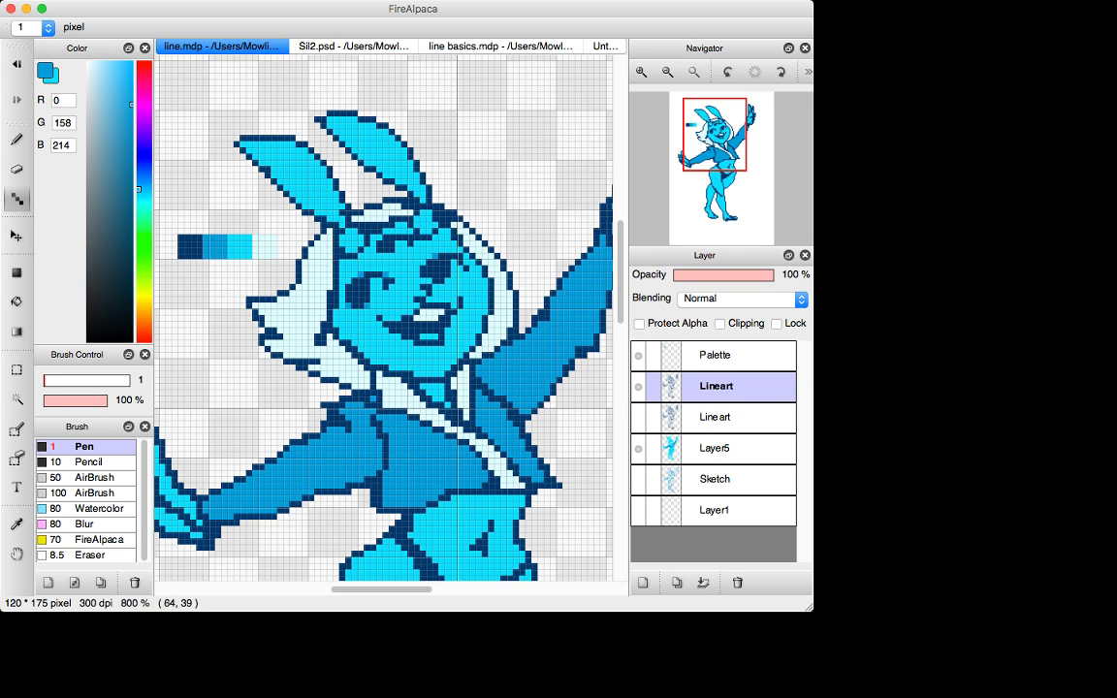
key(x)
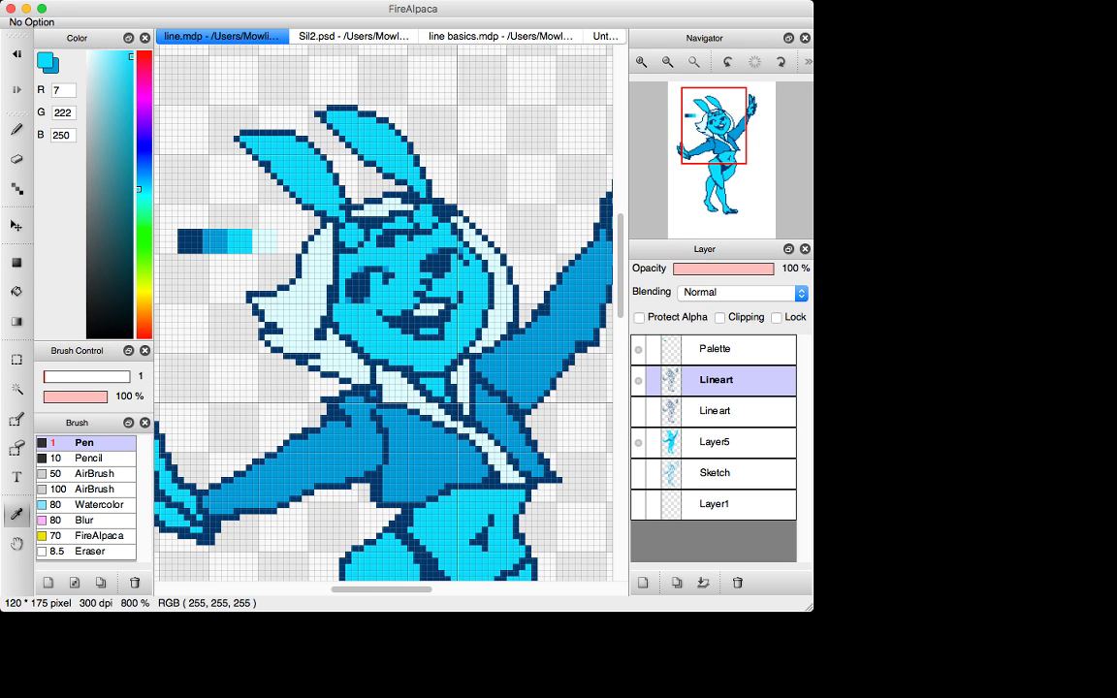
alt+click(263, 246)
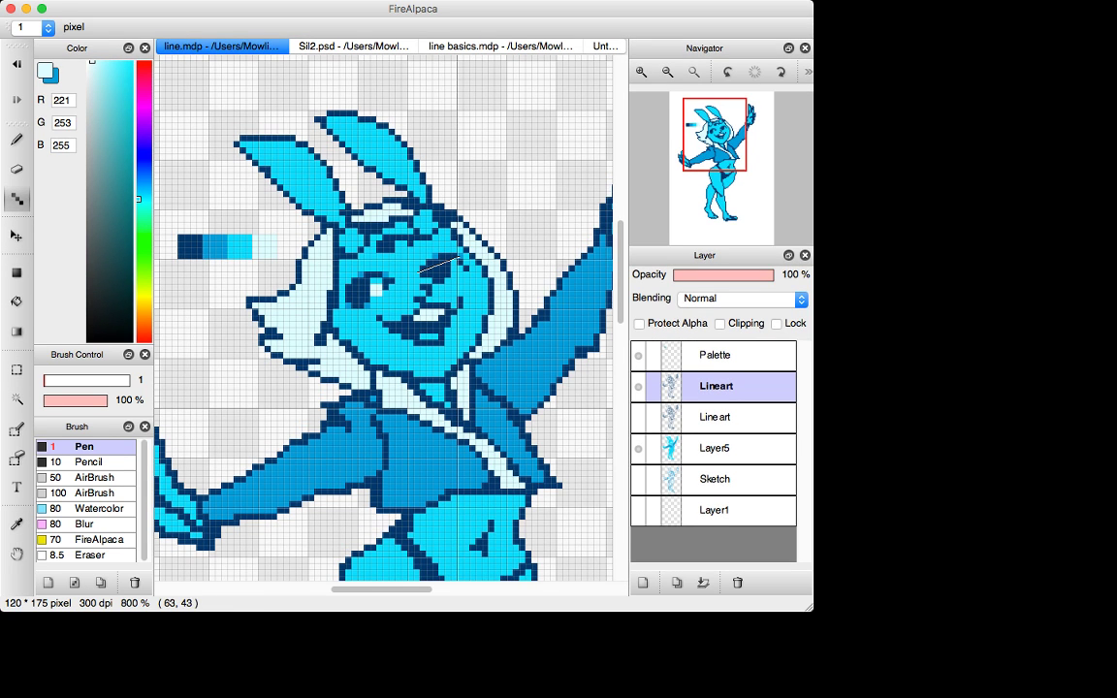
alt+click(432, 272)
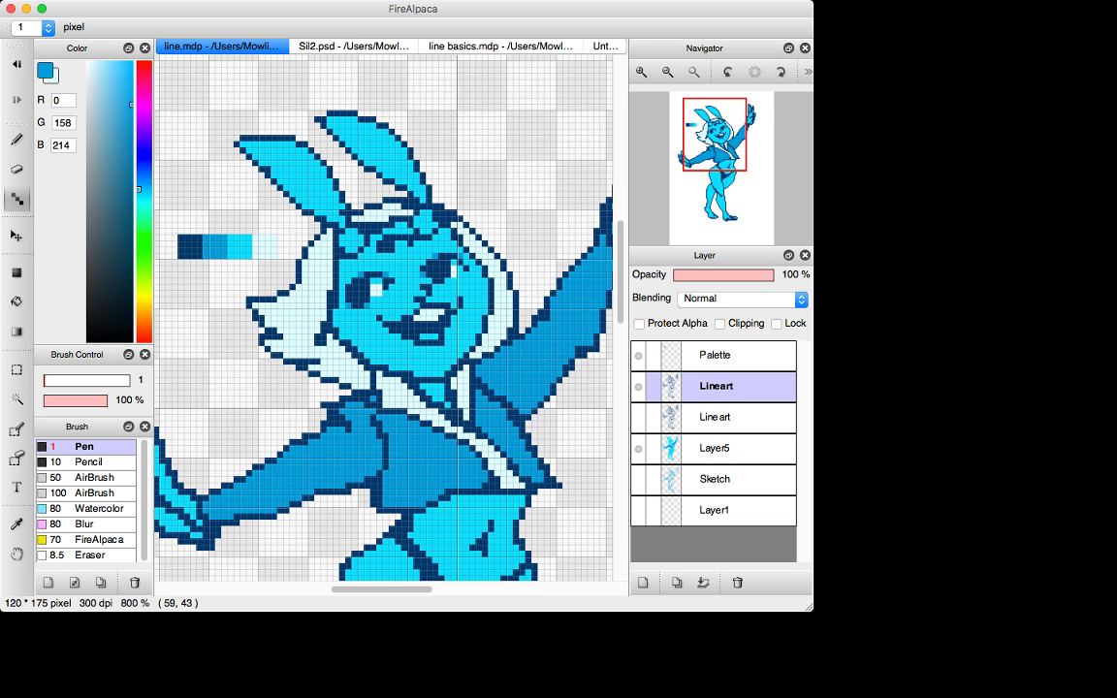
click(386, 253)
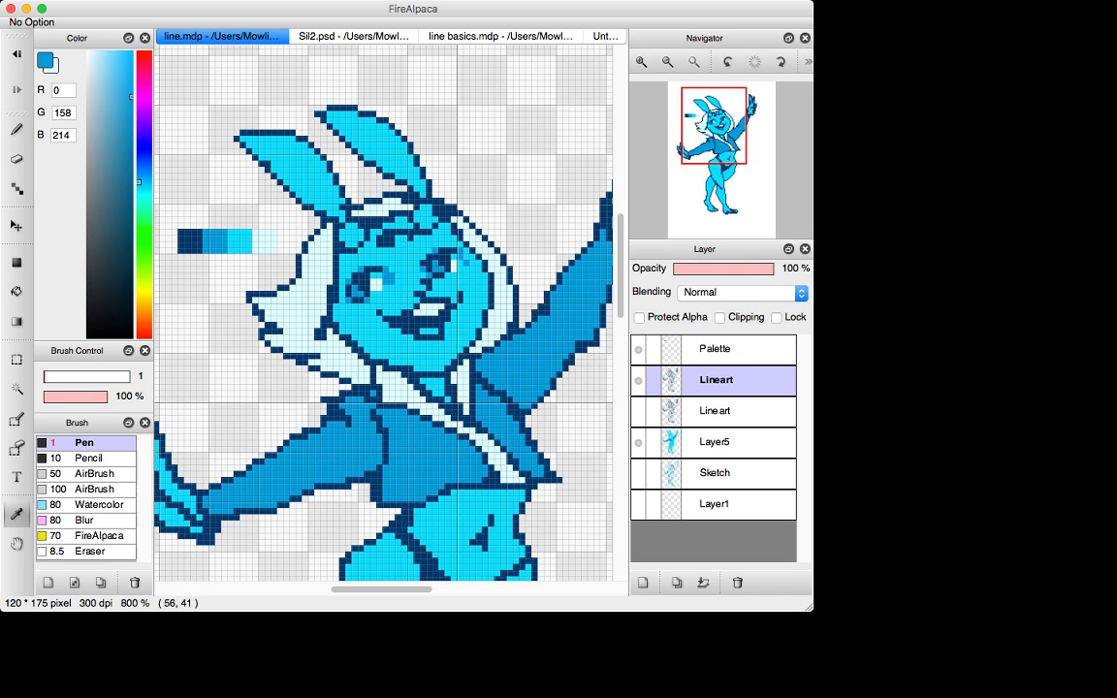
Step: Widen the pale blue highlight in the eye nearest the loose hair
alt+click(376, 289)
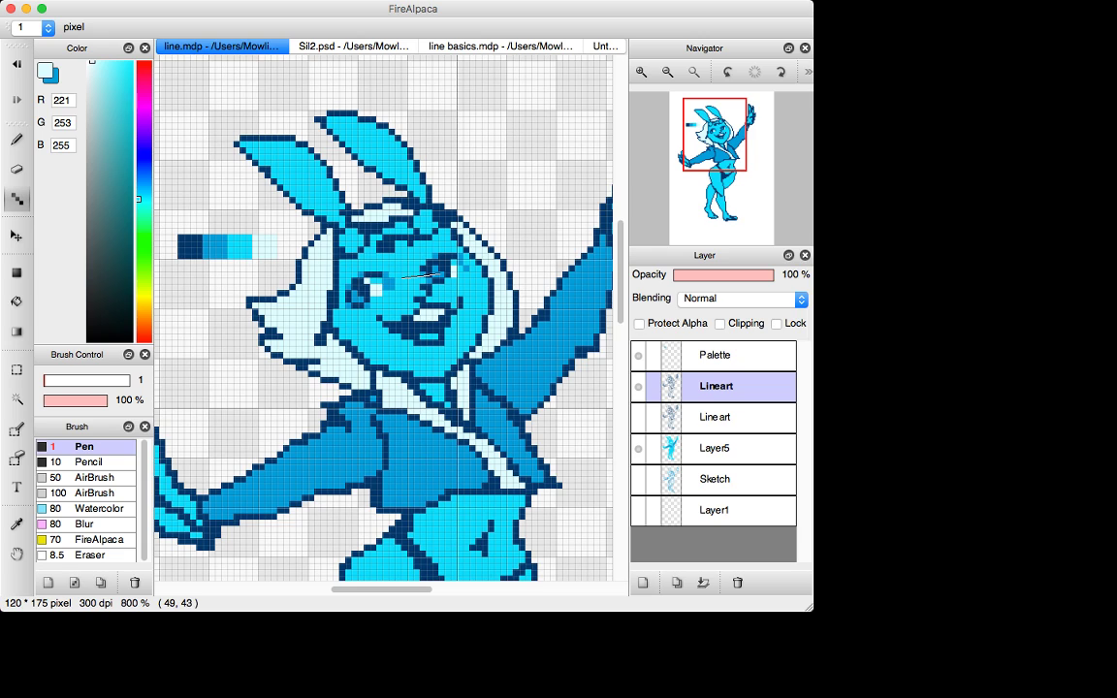
key(super+z)
click(373, 291)
key(x)
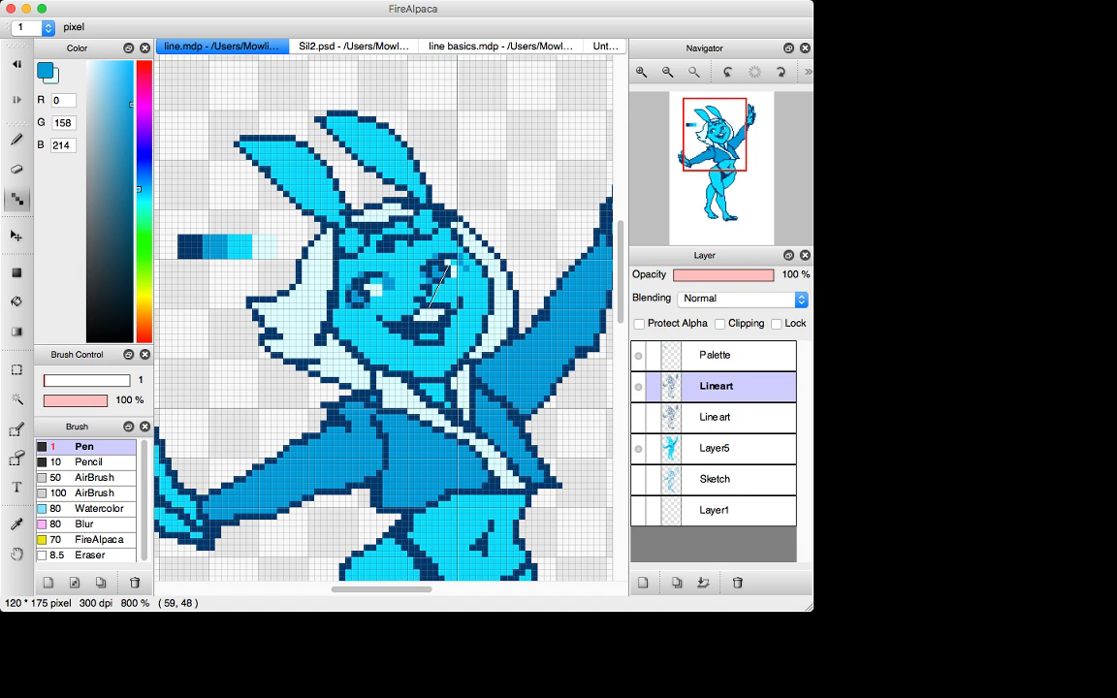
Step: Soften the nose, cheeks and mouth corners with mid-blue pixels (RGB 0, 158, 214)
click(417, 286)
key(super+z)
click(416, 280)
click(416, 278)
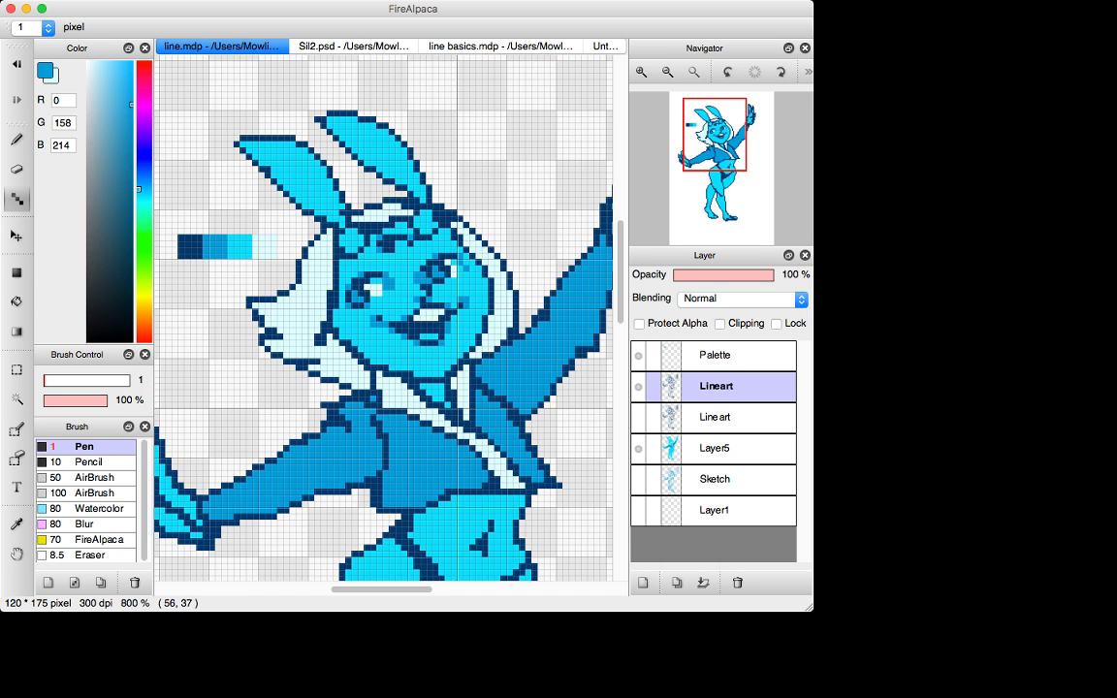
Step: Detail the dark marking on the forehead with pale blue highlight pixels and mid-blue shading
key(x)
key(alt)
click(398, 249)
drag(398, 250, 403, 243)
key(x)
click(385, 244)
alt+click(393, 397)
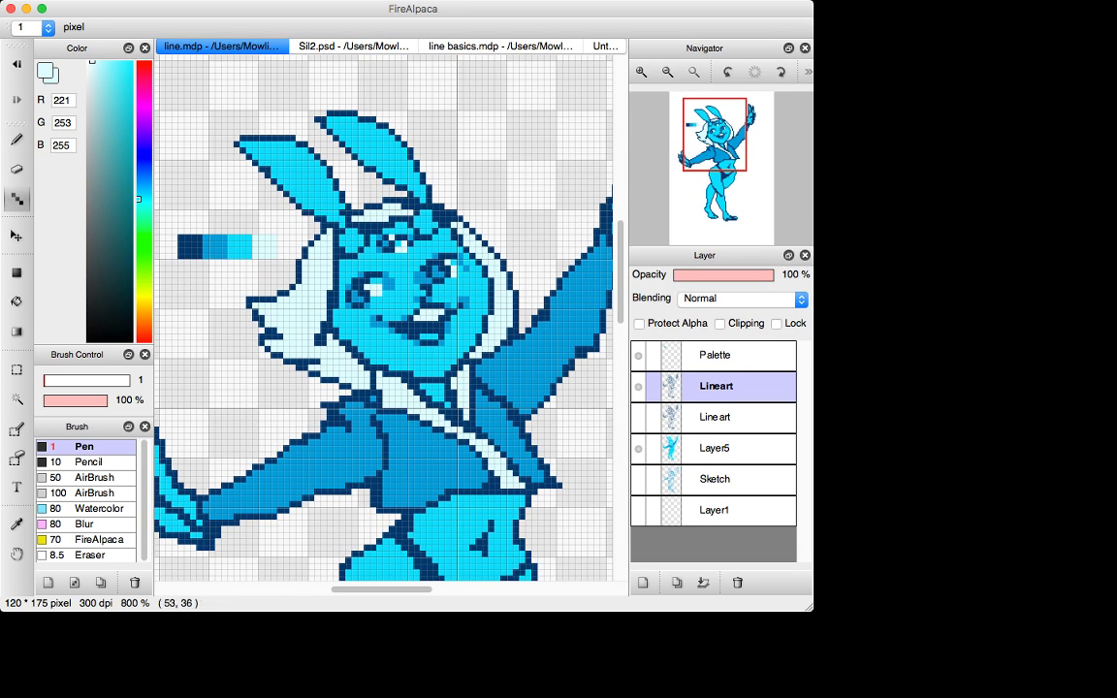
Step: Shade the forehead edge under the hairline with mid-blue pixels (RGB 0, 158, 214) on the upper Lineart layer
alt+click(431, 286)
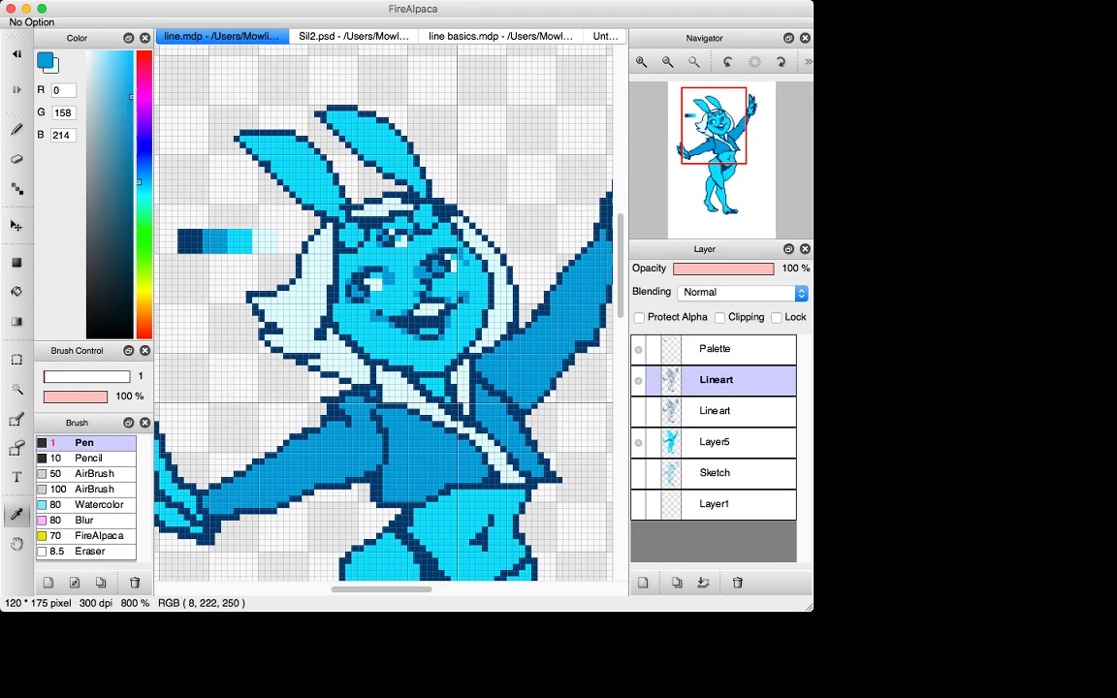
mouse_move(342, 256)
mouse_down()
mouse_move(355, 256)
mouse_move(348, 250)
mouse_up()
key(super+z)
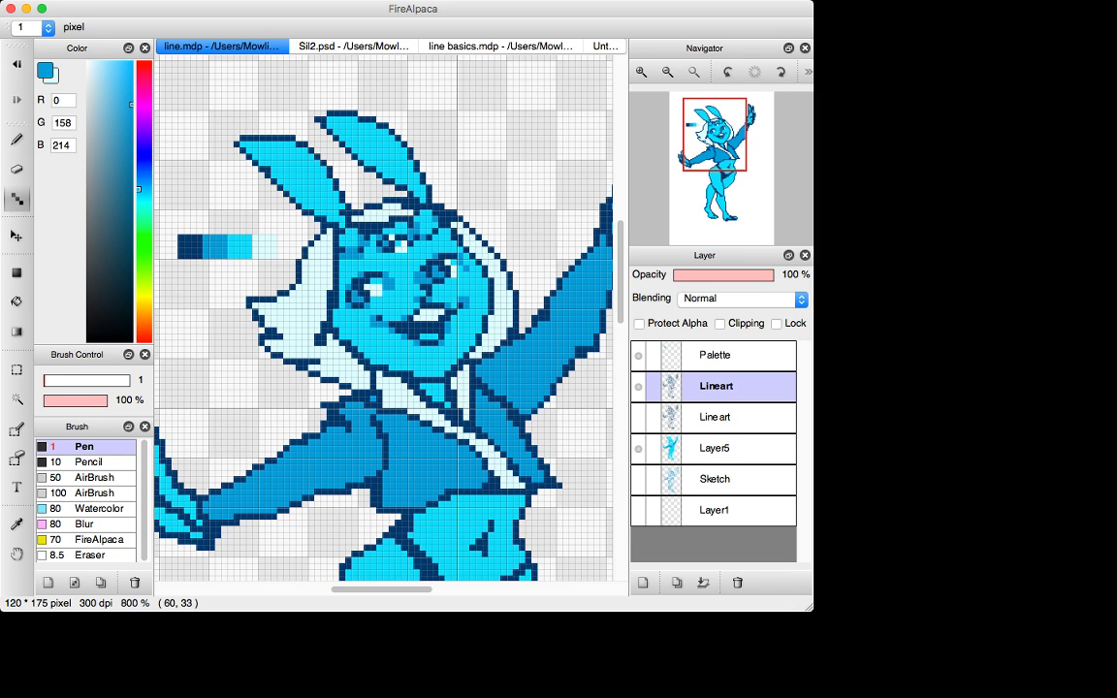
key(super+Tab)
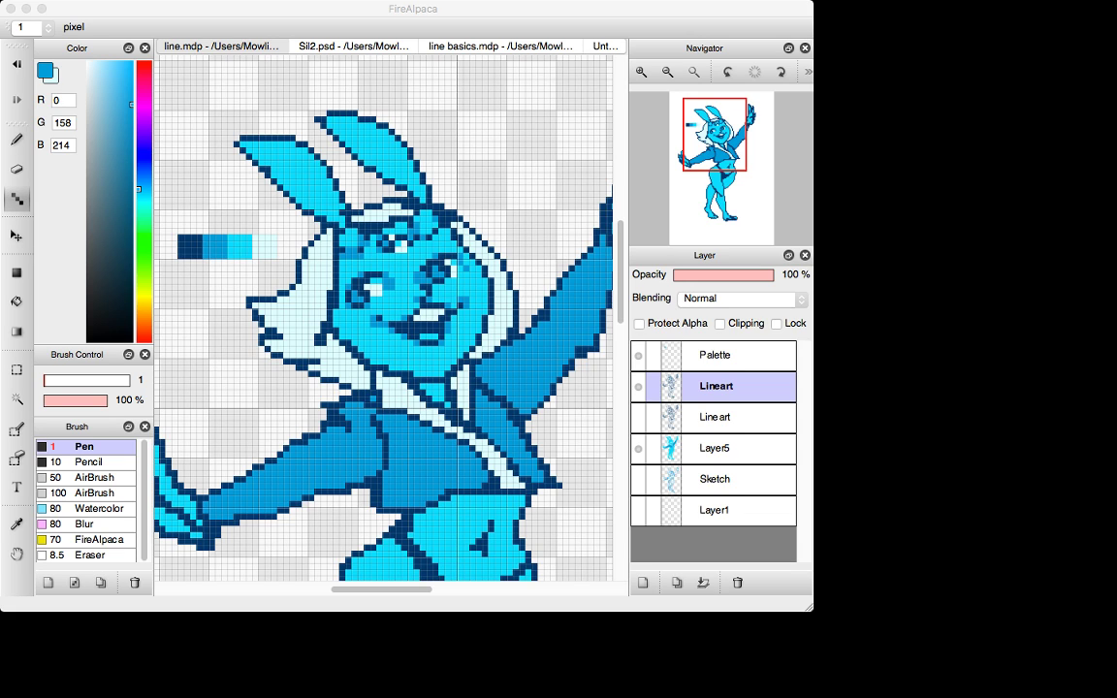
key(super+Tab)
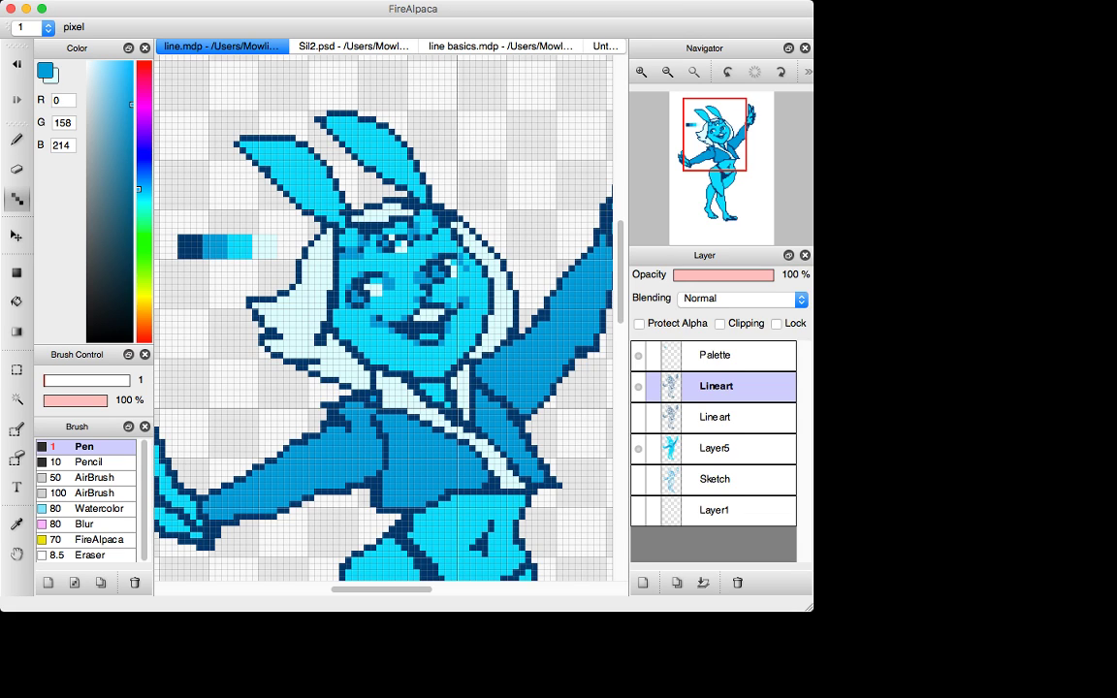
key(x)
alt+click(419, 229)
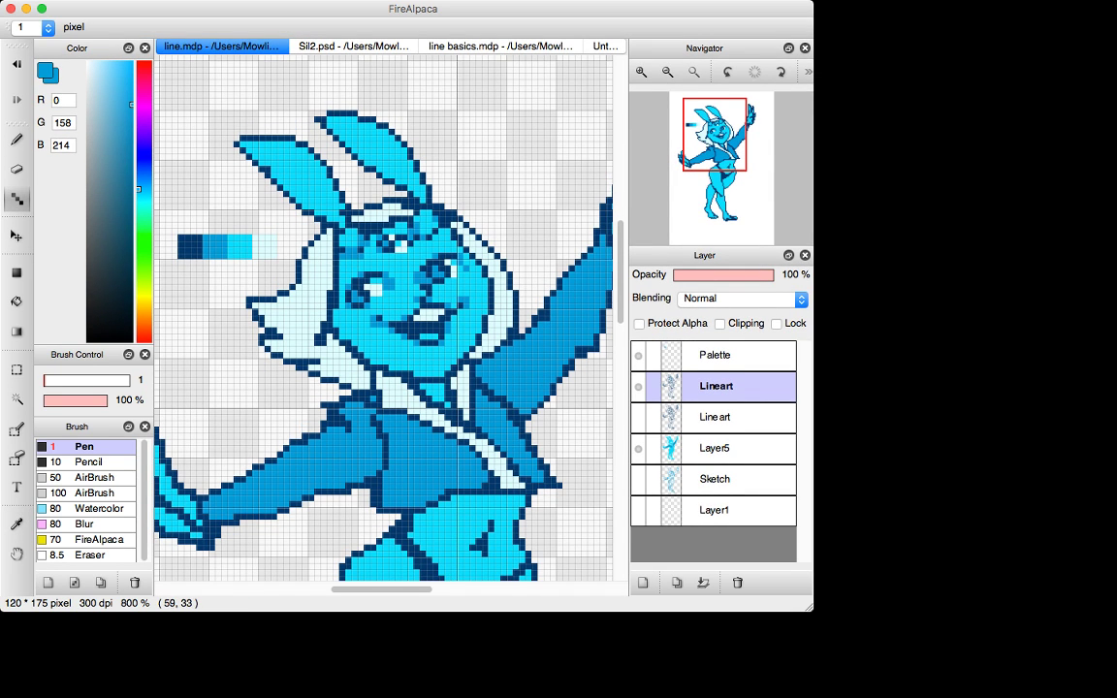
alt+click(428, 220)
click(422, 227)
key(x)
key(super+z)
key(x)
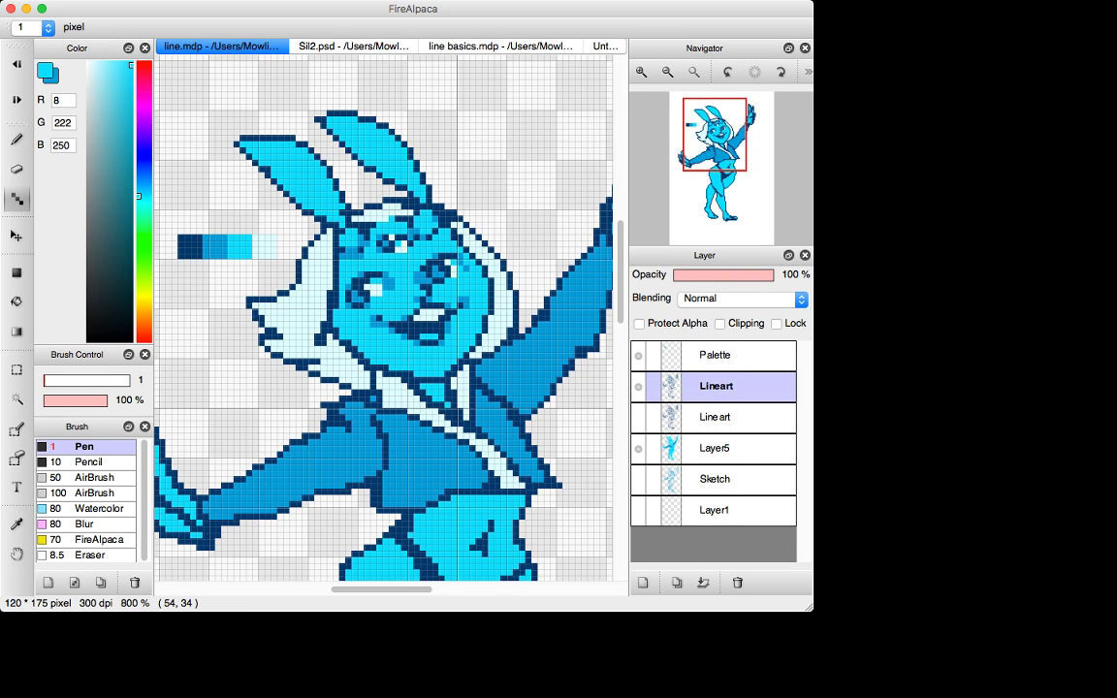
Step: Clean up the forehead with bright blue (RGB 8, 222, 250) and add mid-blue shading beside the eye nearest the loose hair
mouse_move(400, 220)
mouse_down()
mouse_move(411, 220)
mouse_move(367, 231)
mouse_up()
key(x)
mouse_move(353, 266)
mouse_down()
mouse_move(345, 277)
mouse_move(359, 266)
mouse_up()
click(353, 273)
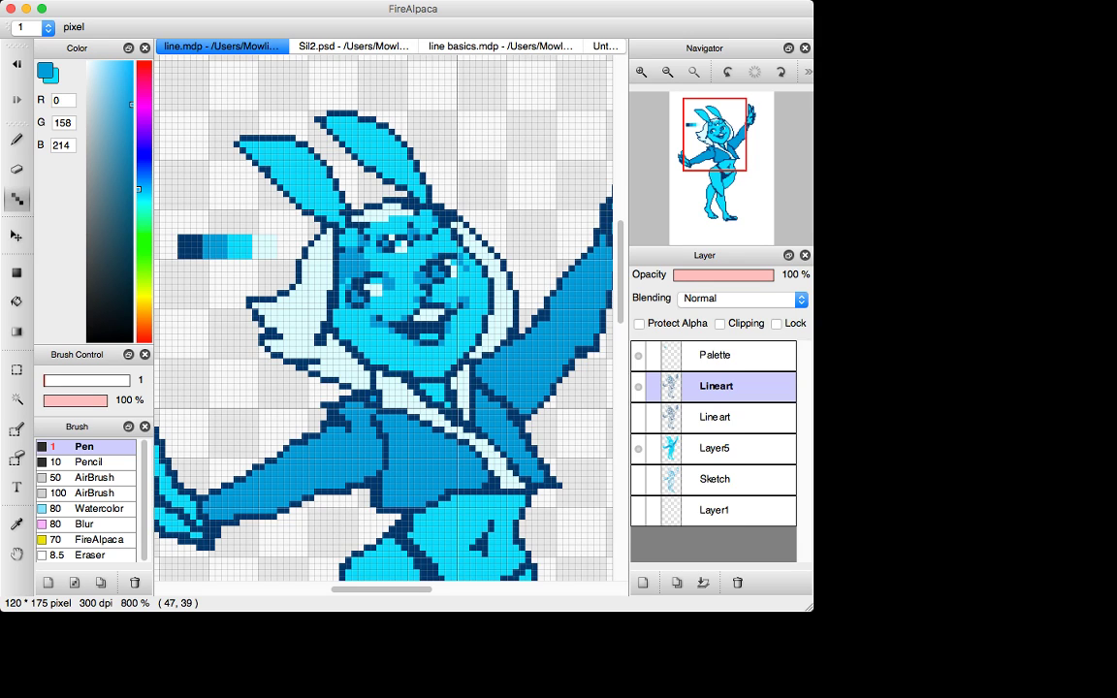
Step: Outline a mid-blue shadow down the cheek and jaw on the loose-hair side and fill it in
drag(343, 312, 367, 349)
key(super+z)
key(super+z)
key(g)
click(344, 326)
key(super+z)
key(n)
click(345, 312)
key(g)
click(346, 325)
key(n)
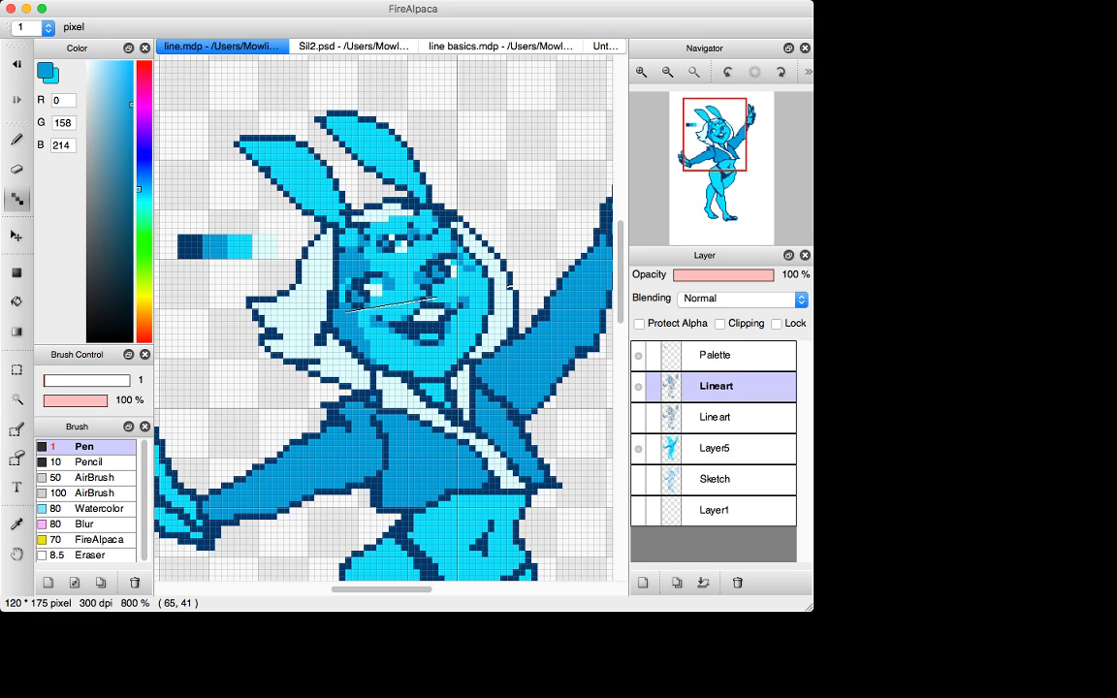
Step: Shade the teeth with single bright blue and mid-blue pixels
key(g)
key(b)
key(x)
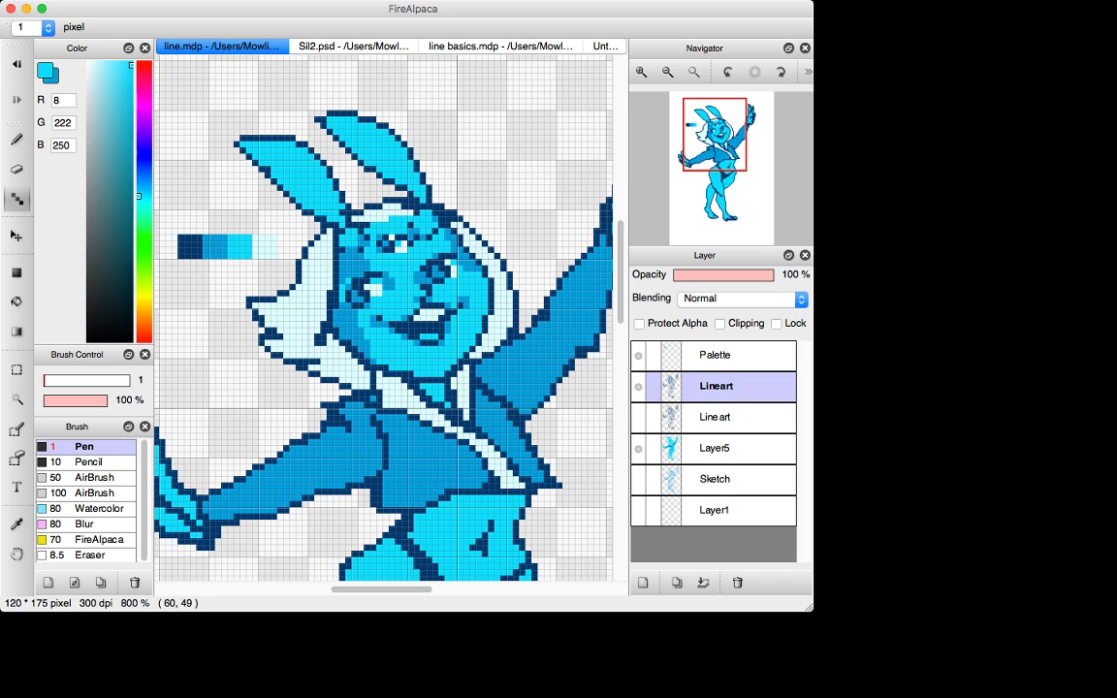
key(x)
key(x)
click(433, 320)
key(x)
click(441, 320)
key(x)
click(447, 315)
Step: Retouch the far edge of the face and fill the neck with mid-blue (RGB 0, 158, 214)
alt+click(413, 306)
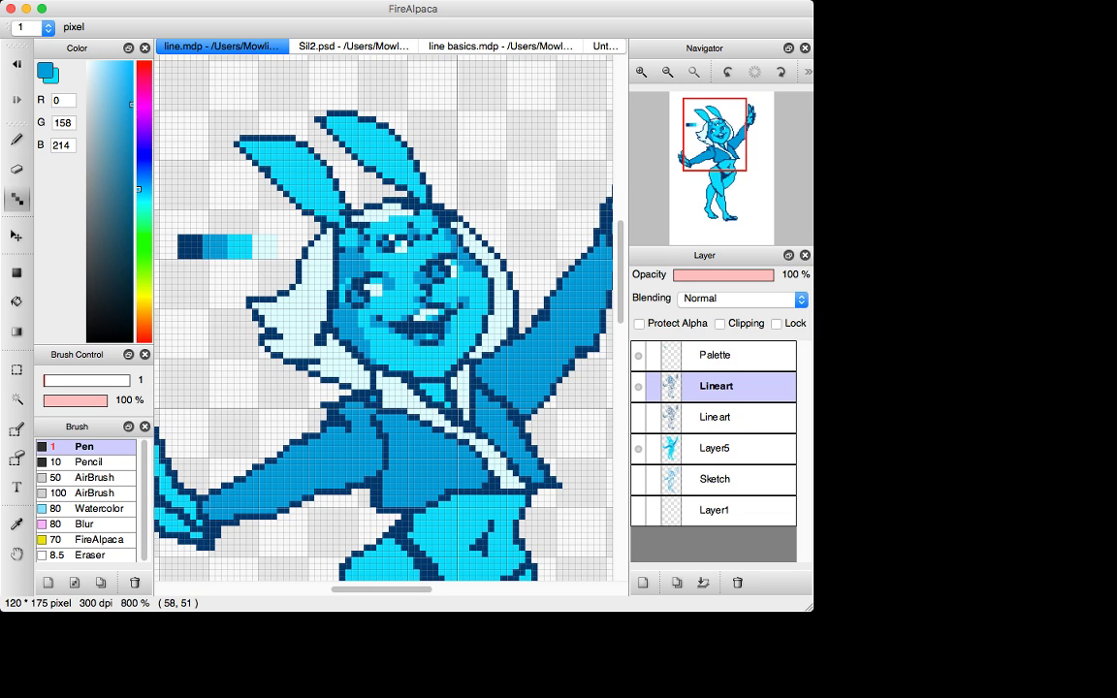
key(ctrl+z)
click(485, 277)
key(super+z)
click(491, 284)
key(g)
click(434, 394)
key(d)
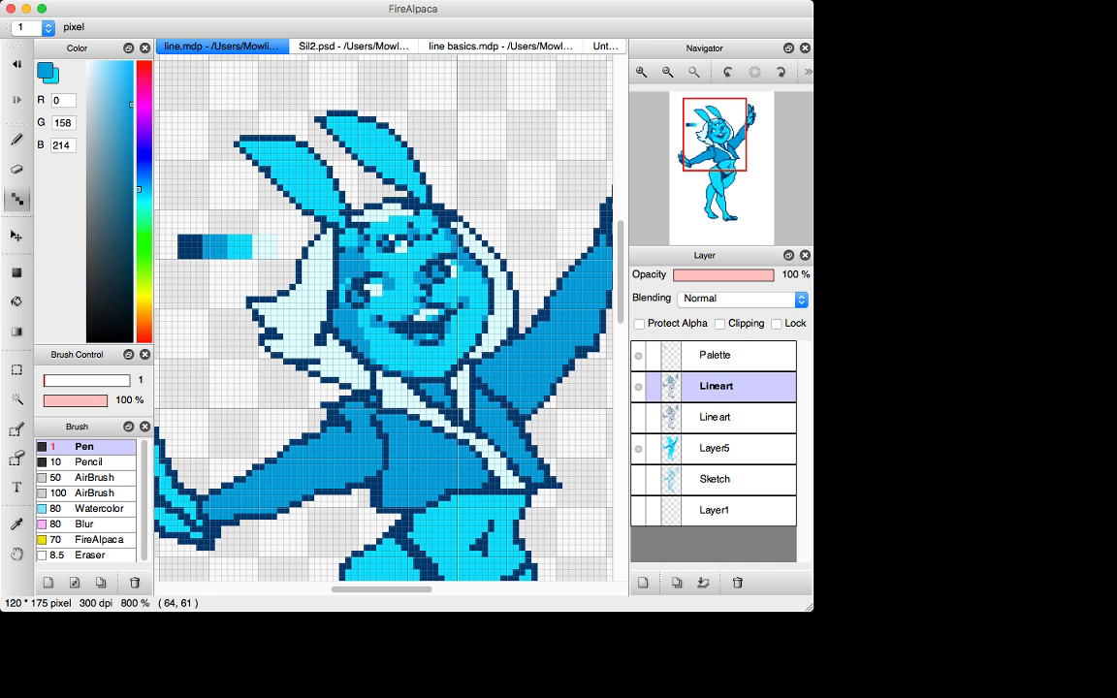
alt+click(405, 386)
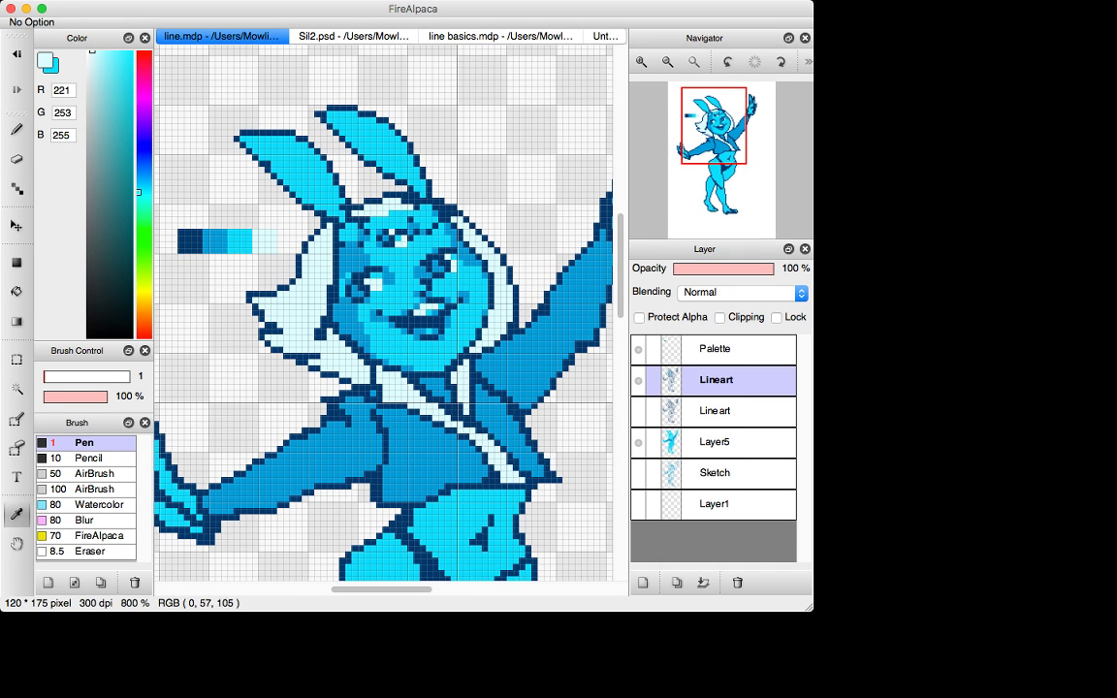
mouse_move(414, 380)
mouse_down()
mouse_move(437, 394)
mouse_move(426, 404)
mouse_move(432, 393)
mouse_up()
key(super+z)
key(super+z)
key(super+z)
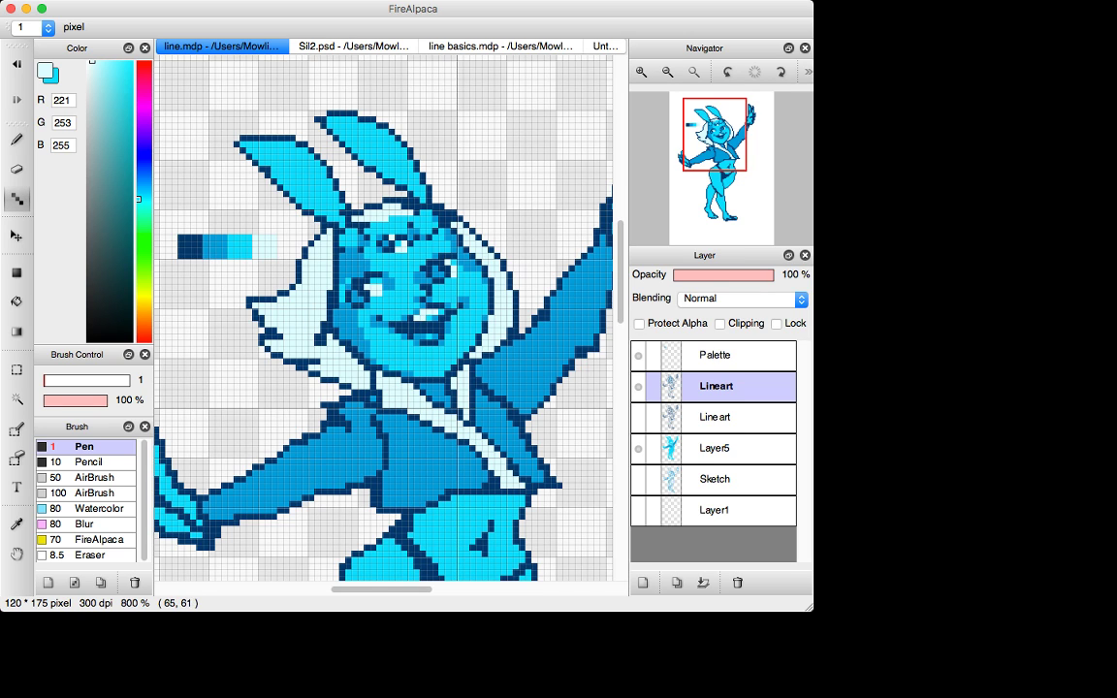
Step: Fill the narrow hair strand beside the neck with bright blue (RGB 8, 222, 250) from the palette
key(alt)
click(240, 241)
click(215, 241)
key(g)
key(x)
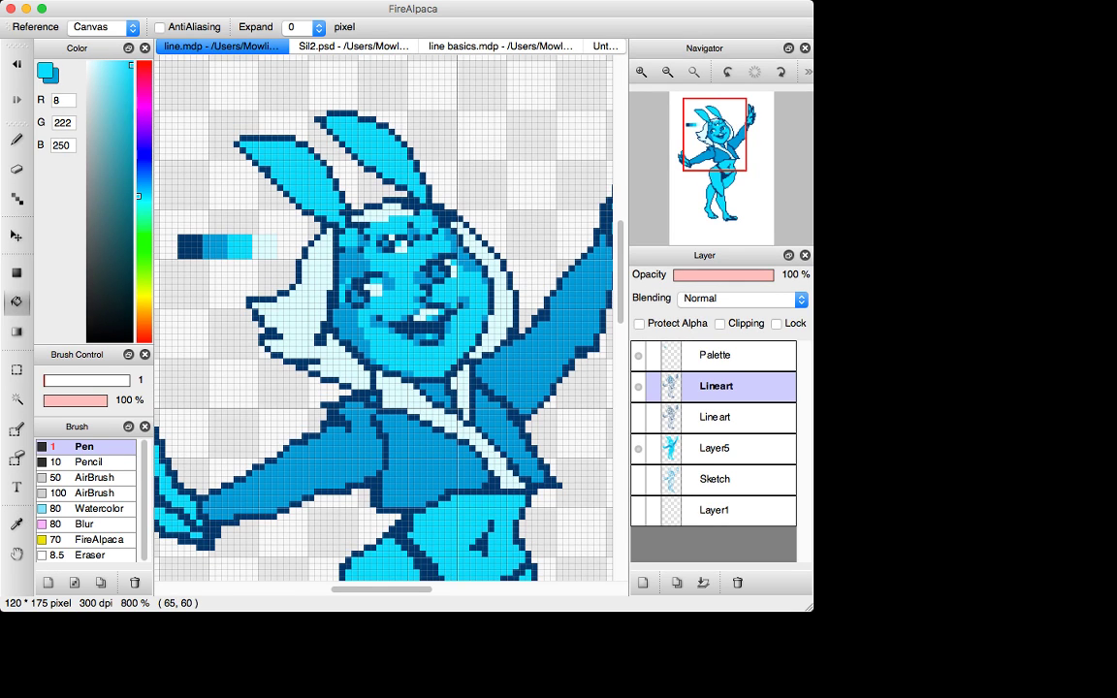
click(465, 410)
Step: Shade the edges of the hair strand beside the neck with mid-blue pixels
key(n)
key(x)
click(455, 392)
key(super+z)
key(super+z)
key(super+z)
click(454, 392)
click(460, 410)
click(472, 416)
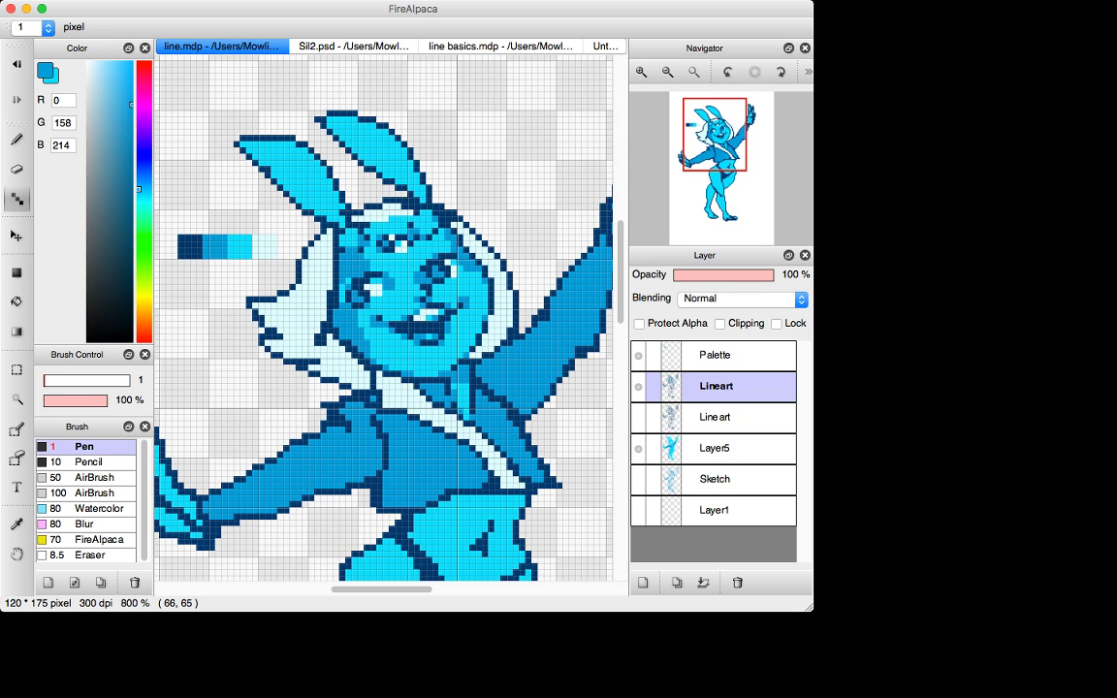
key(alt)
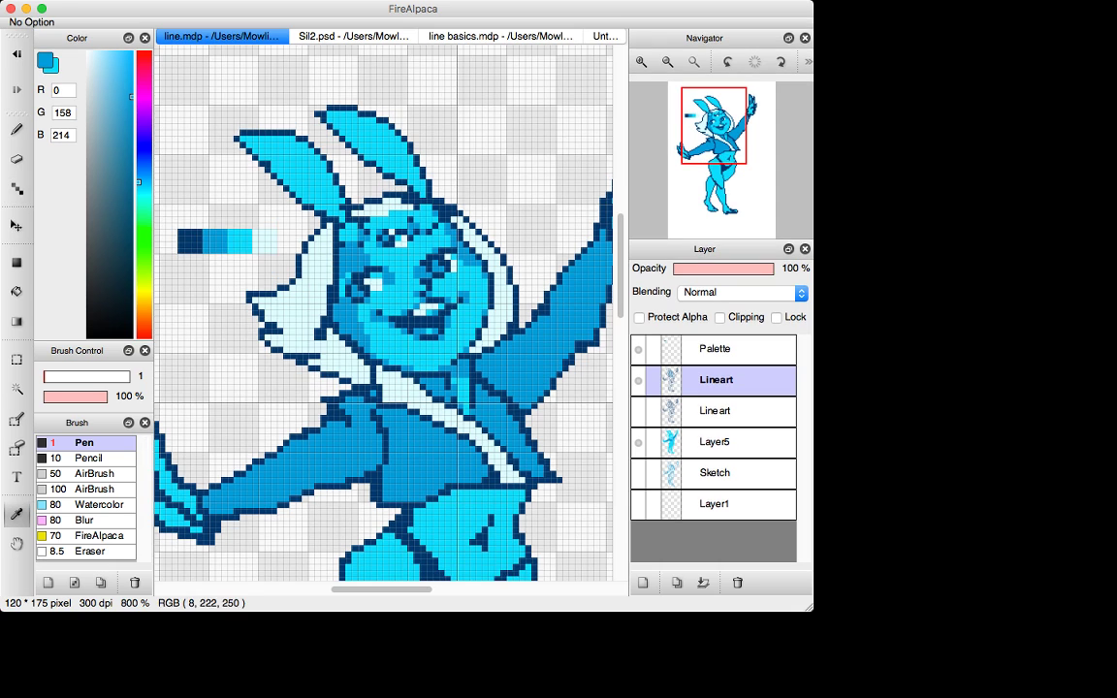
click(264, 242)
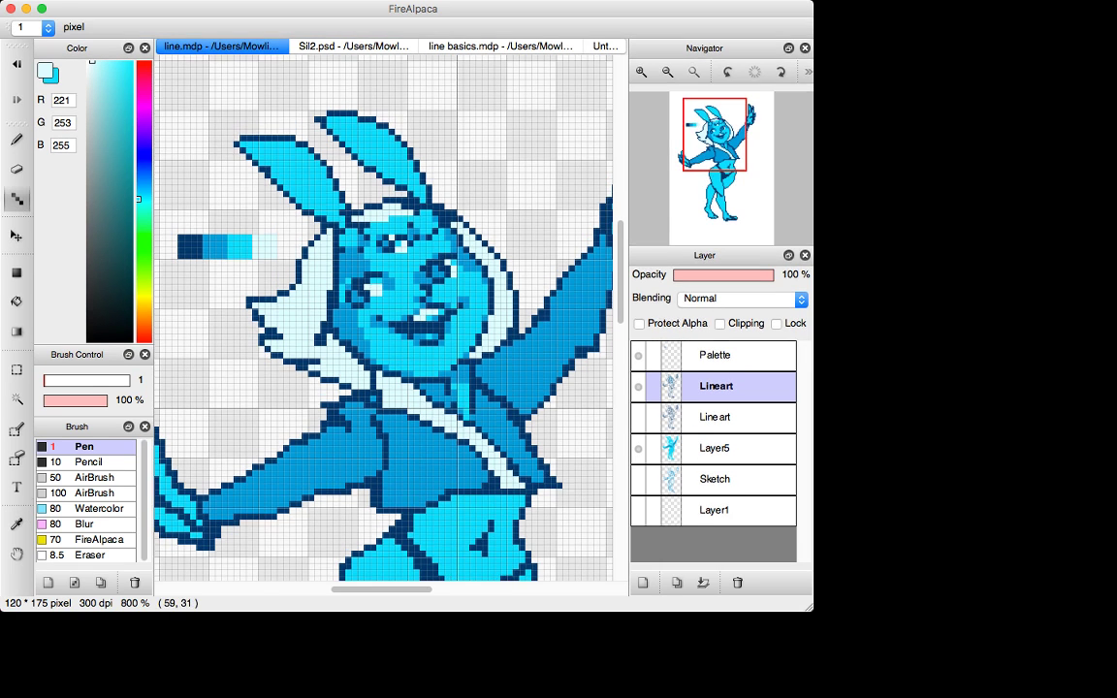
key(alt)
click(457, 247)
key(super+z)
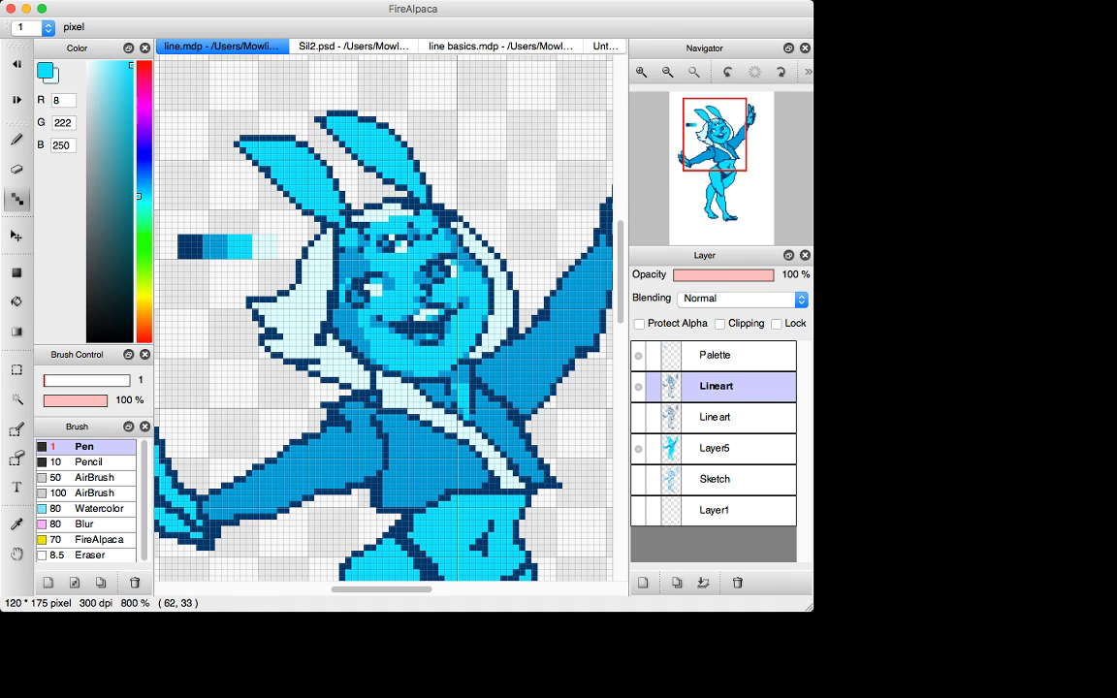
Step: Add mid-blue shading pixels where the hairline meets the base of the farther ear
key(alt)
click(412, 214)
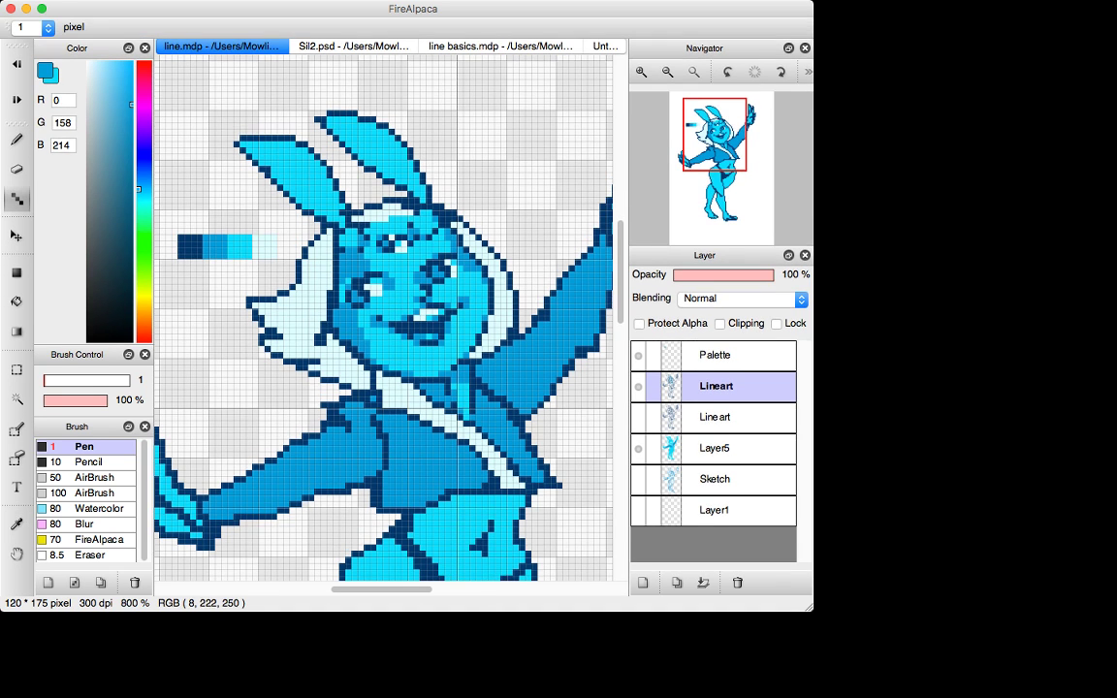
click(411, 203)
key(super+z)
click(405, 207)
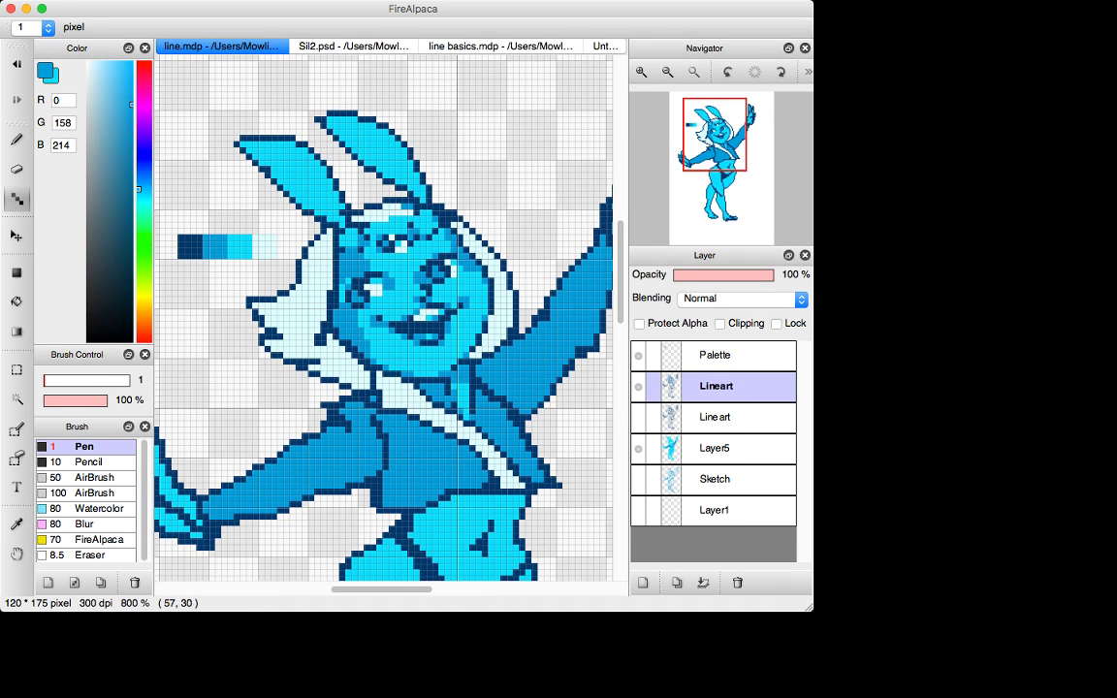
key(super+z)
click(381, 185)
click(386, 185)
drag(408, 213, 417, 219)
key(super+z)
key(super+z)
click(415, 213)
key(super+z)
key(super+shift+z)
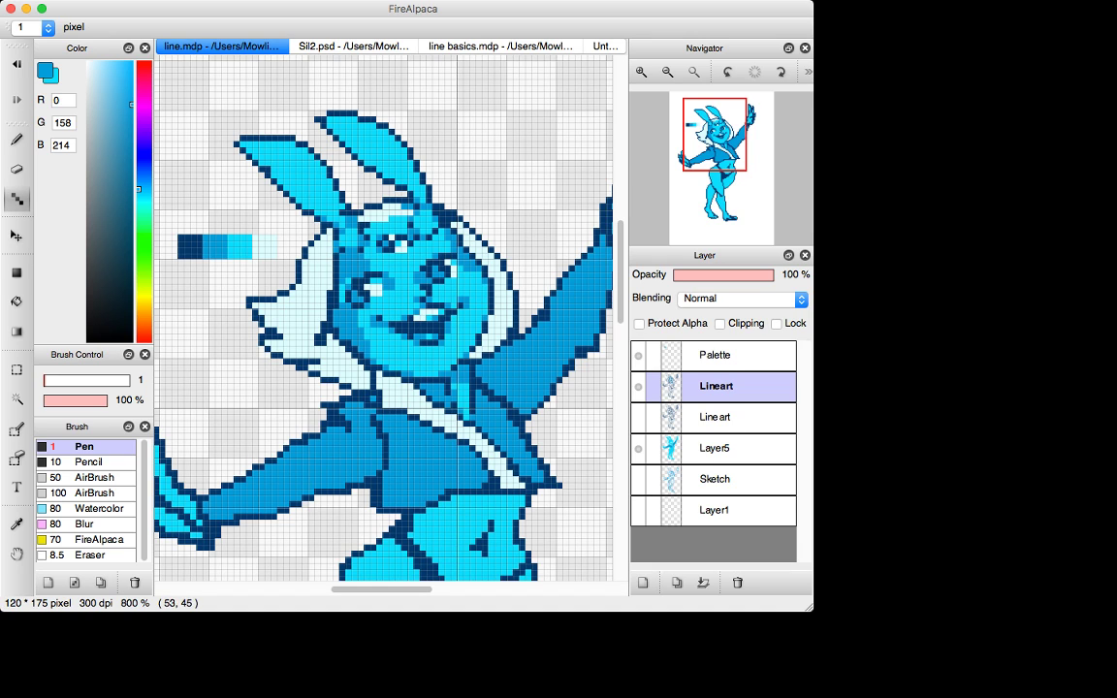
Step: Draw a mid-blue shadow boundary across the ear above the loose hair and fill its lower half
drag(294, 188, 324, 175)
key(g)
click(323, 200)
key(n)
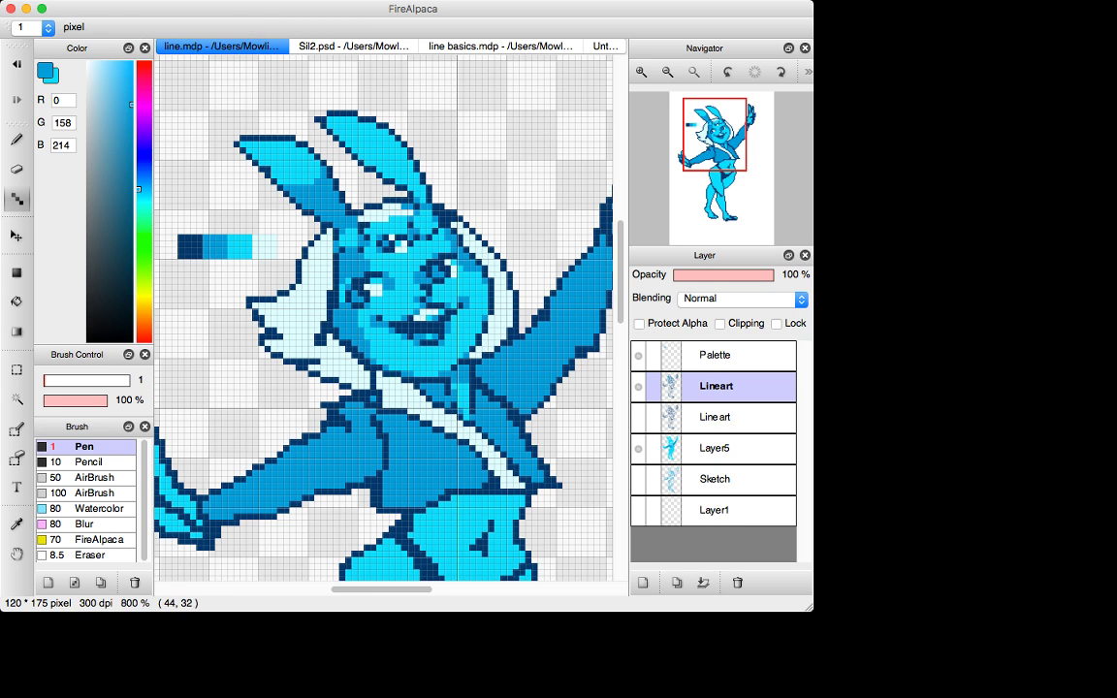
Step: Touch up the line and hair pixels around the base of the shaded ear with dark blue and pale blue
key(x)
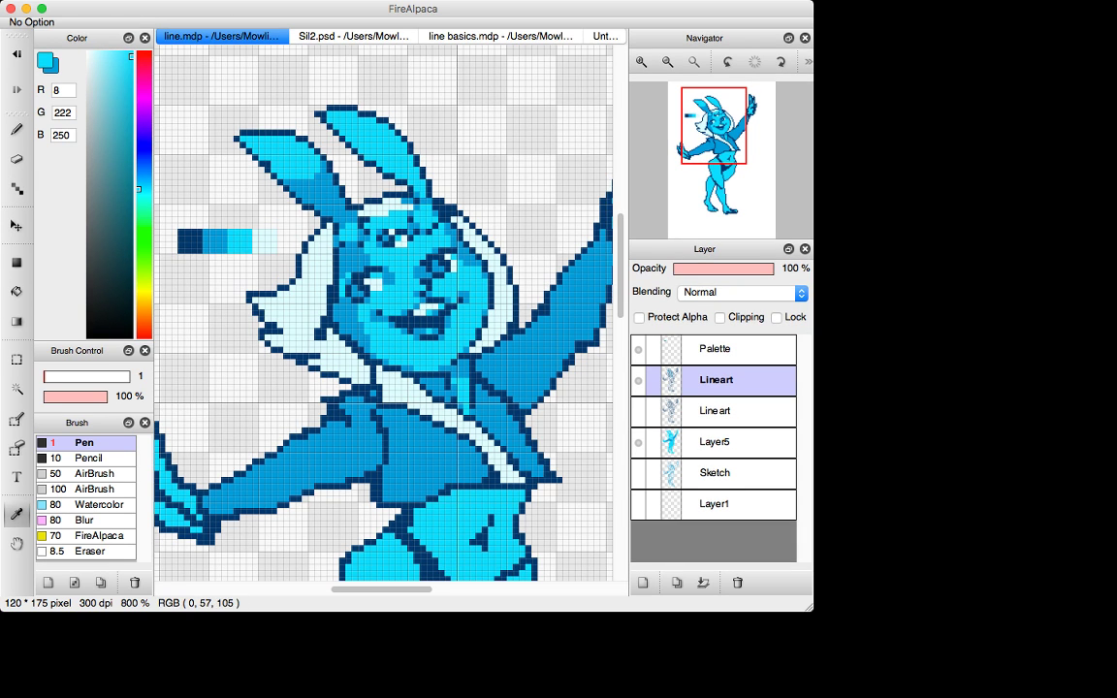
alt+click(354, 213)
click(319, 202)
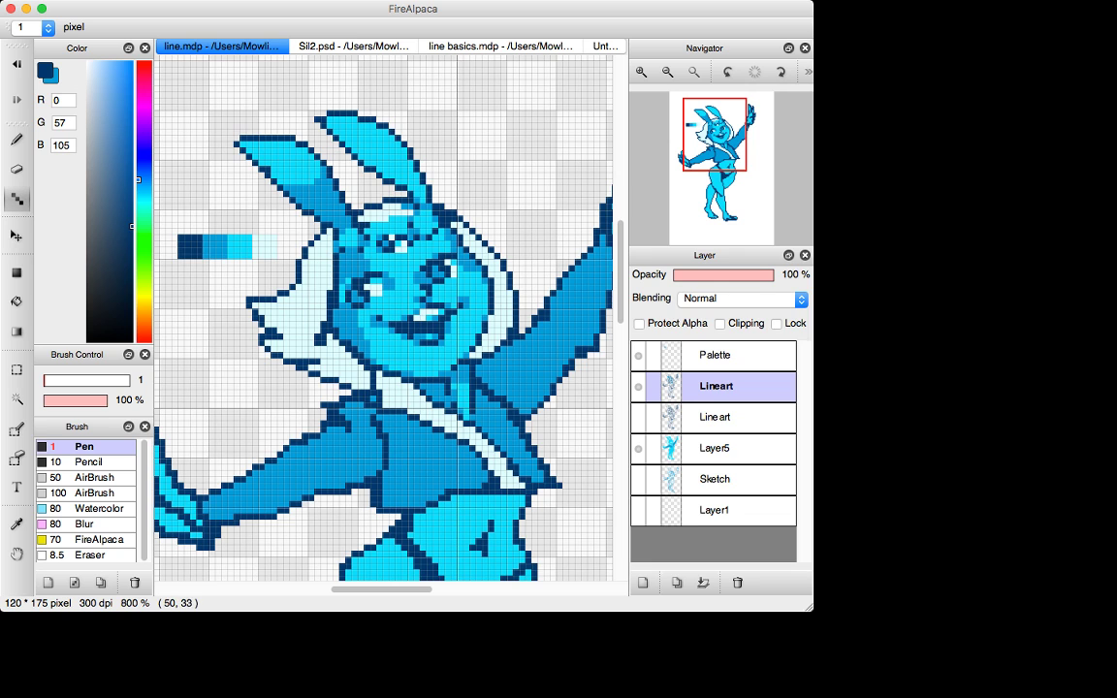
alt+click(321, 215)
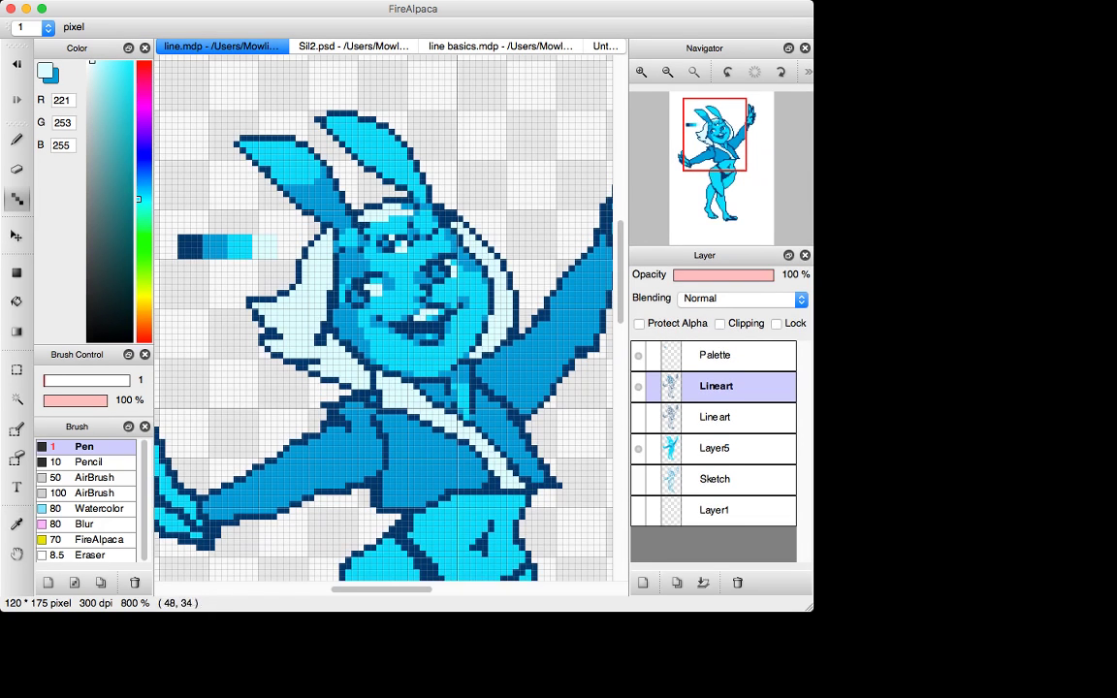
click(379, 224)
click(342, 203)
Step: Outline a mid-blue shadow (RGB 0, 158, 214) in the lower part of the farther ear and fill it
alt+click(421, 207)
key(u)
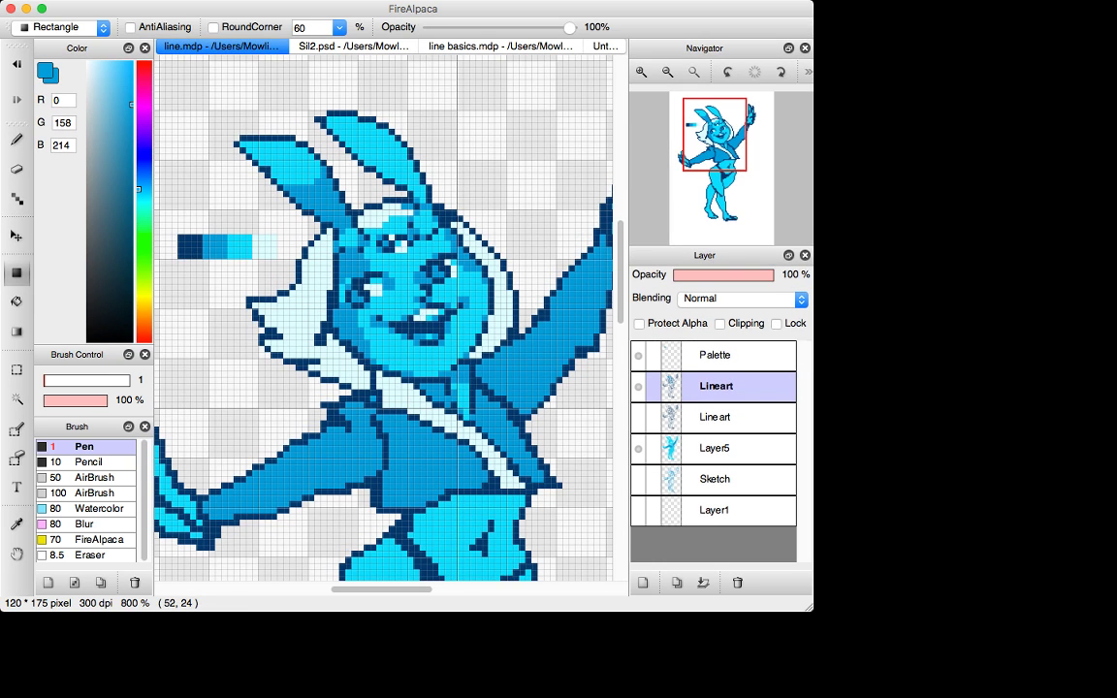
key(p)
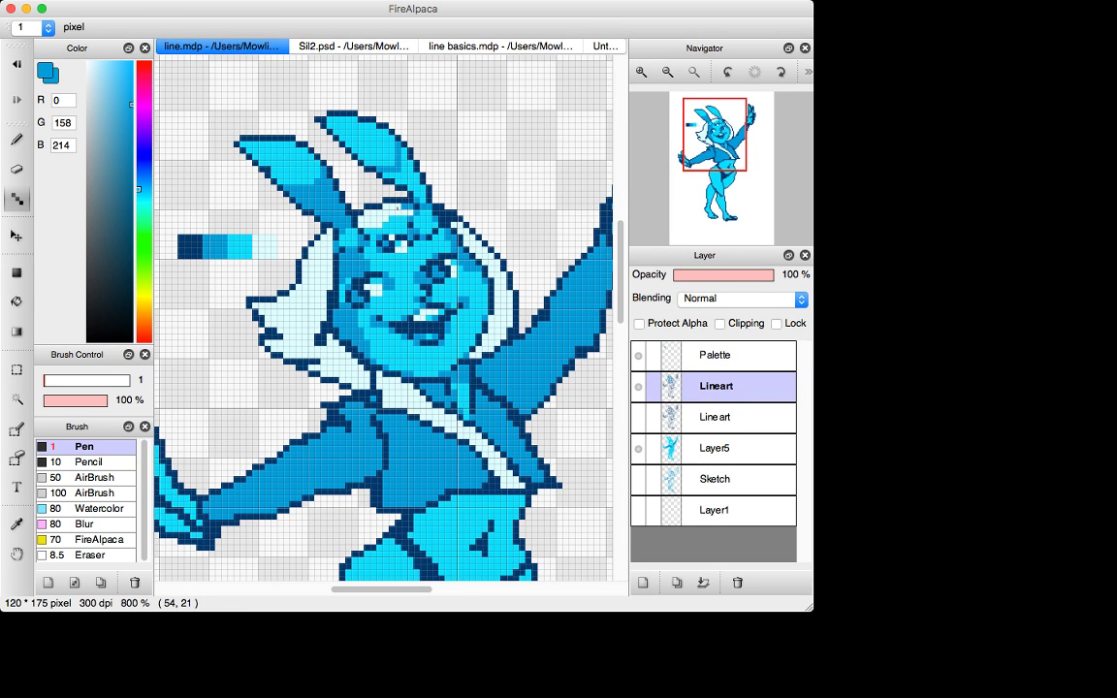
key(g)
click(407, 181)
key(p)
Step: Shade the lower locks and the hair beside the far cheek with bright blue (RGB 8, 222, 250), and sample mid-blue again
key(i)
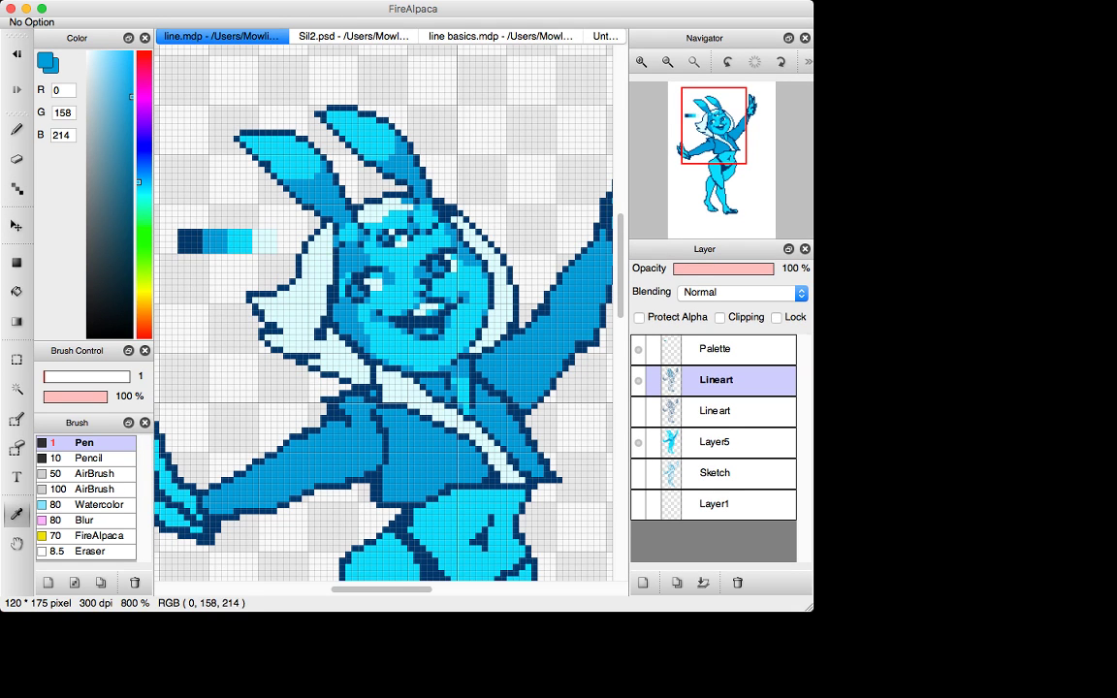
key(b)
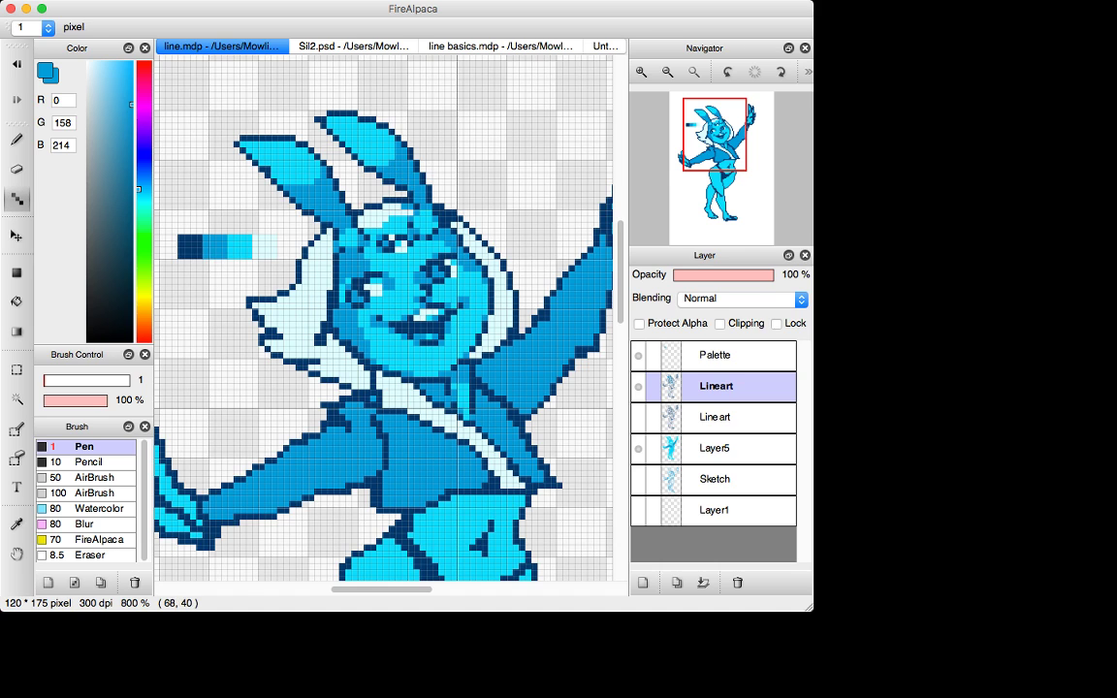
key(i)
click(240, 246)
key(b)
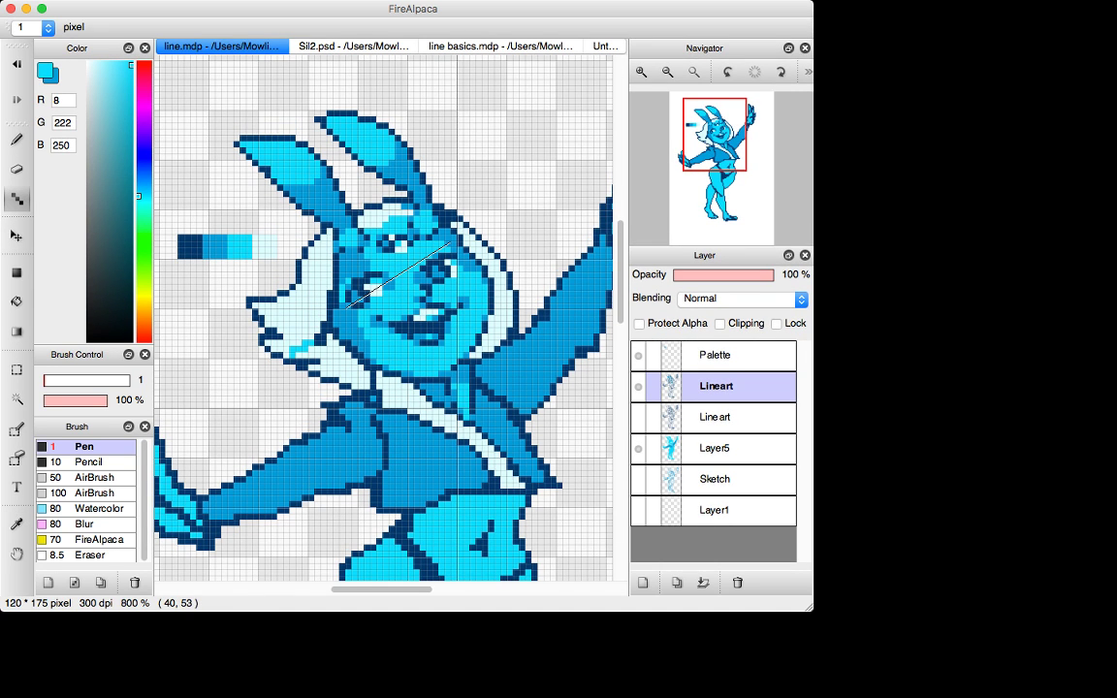
mouse_move(304, 348)
mouse_down()
mouse_move(275, 349)
mouse_move(287, 356)
mouse_up()
key(g)
click(335, 367)
key(b)
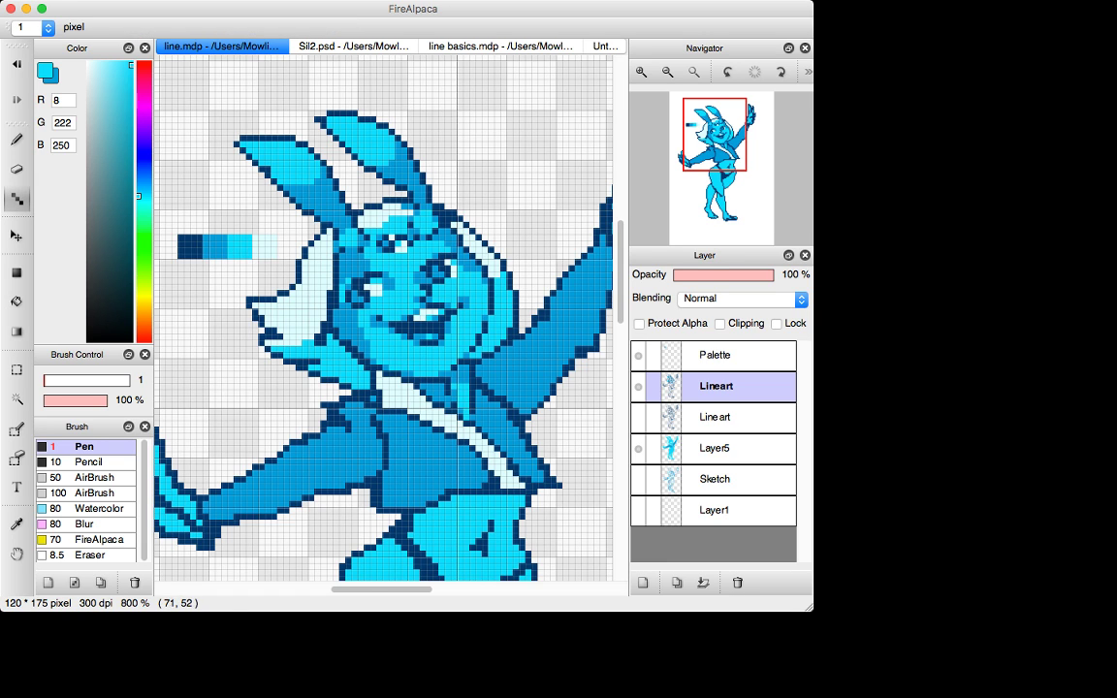
key(alt)
alt+click(434, 296)
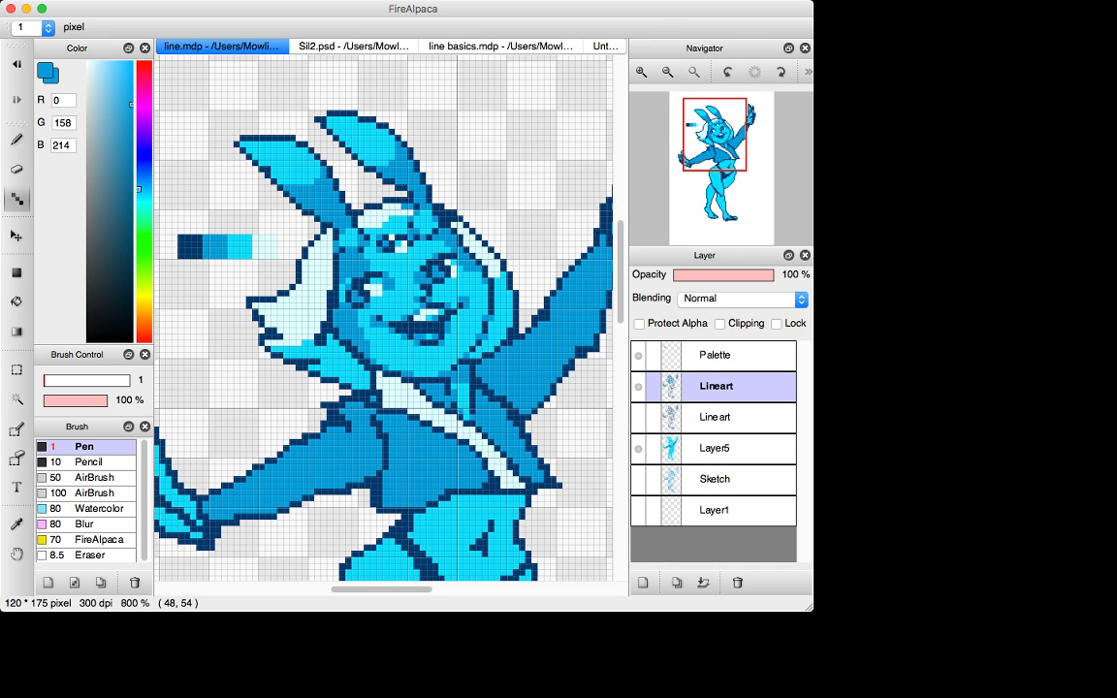
Step: Flip the canvas view horizontally and examine the whole character's shading at reduced size
key(r)
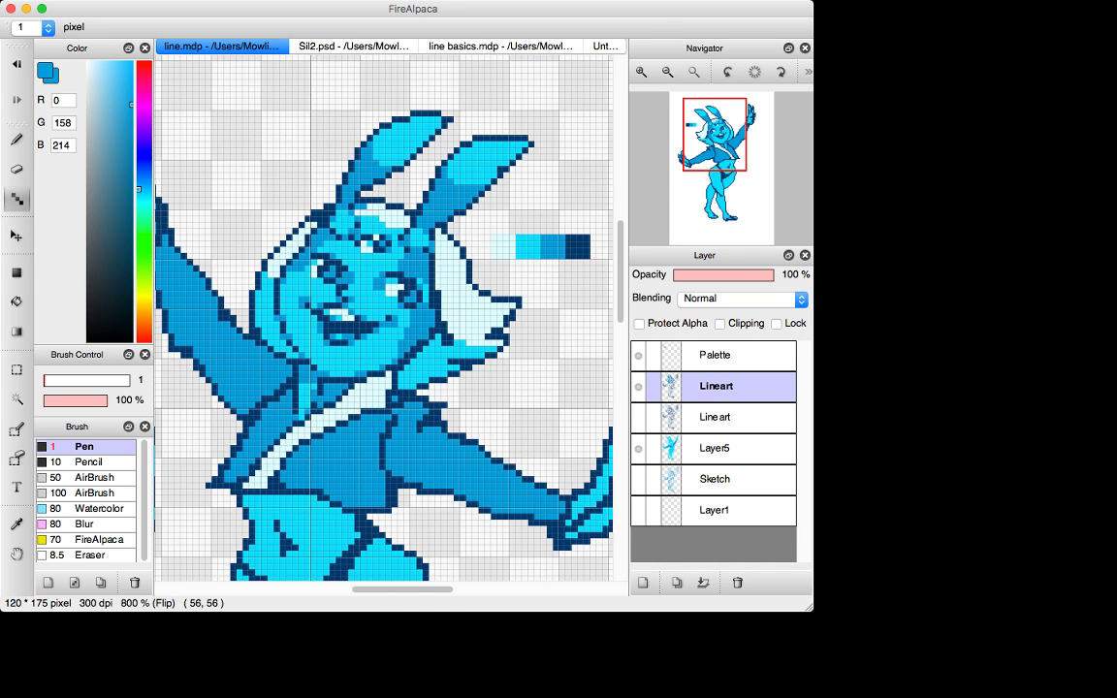
key(super+minus)
key(super+minus)
key(super+minus)
key(super+minus)
key(super+minus)
key(super+minus)
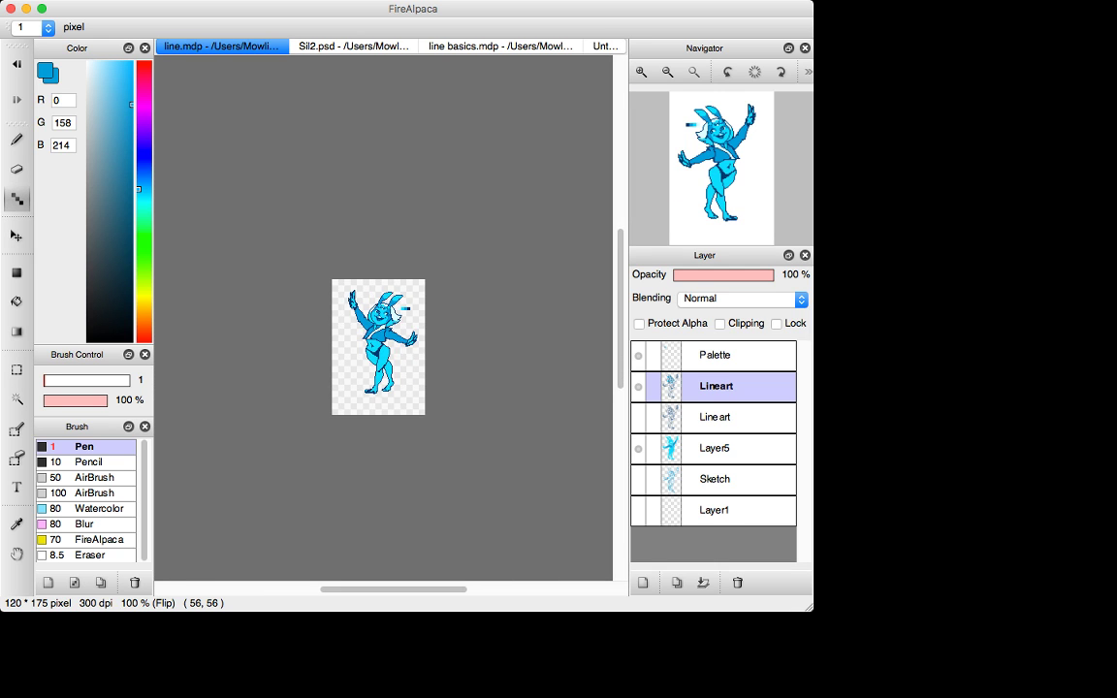
key(super+plus)
key(super+plus)
key(super+plus)
key(super+plus)
key(super+plus)
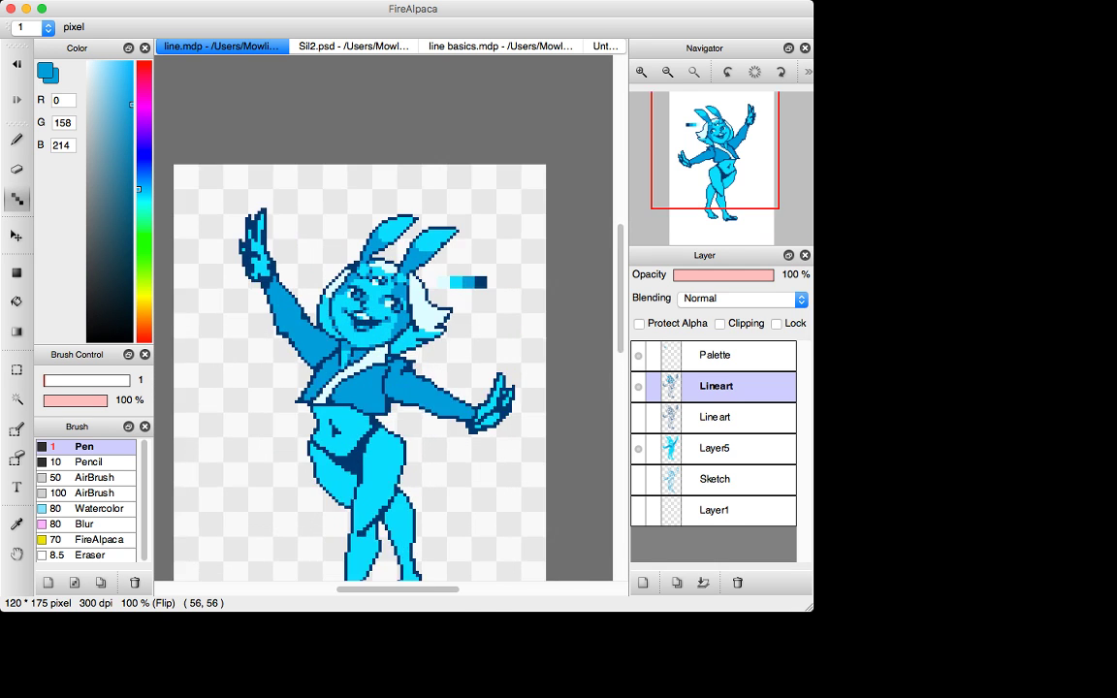
Step: Touch up the edge of the hair beside the forehead with mid-blue (RGB 0, 158, 214) pixels
key(m)
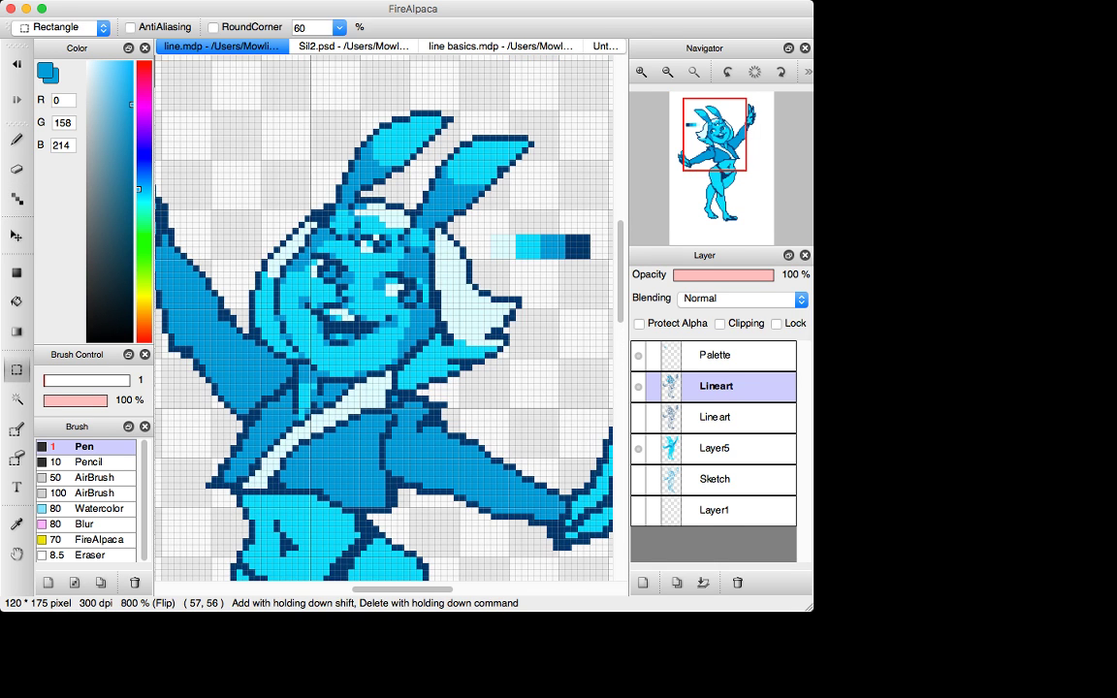
key(i)
click(502, 246)
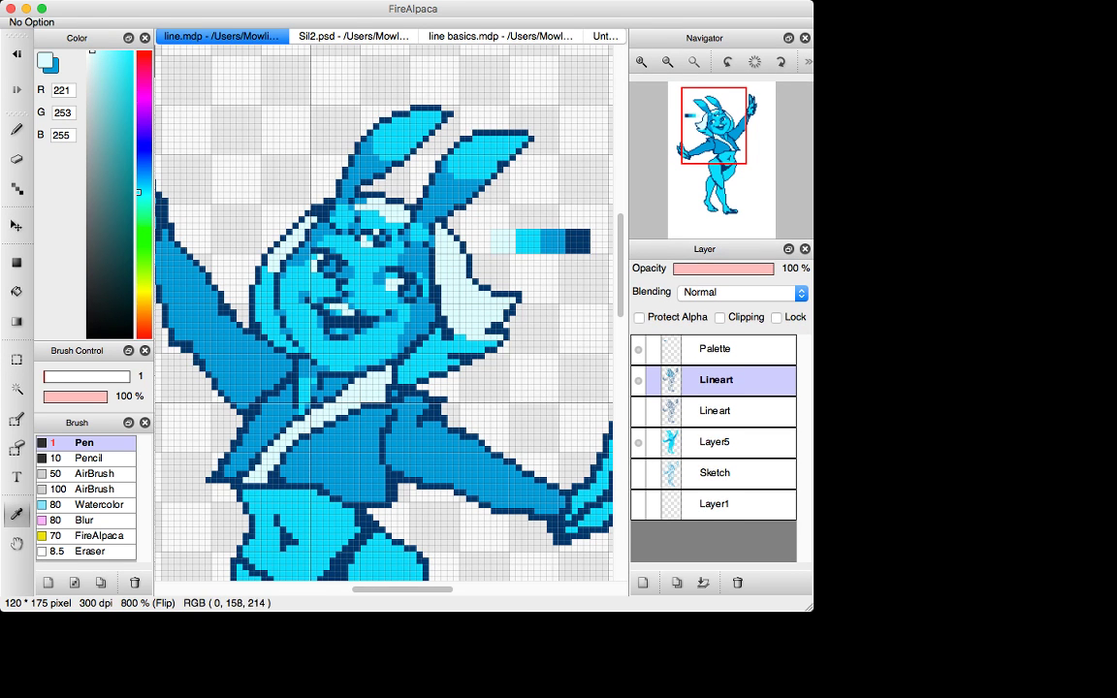
key(n)
key(x)
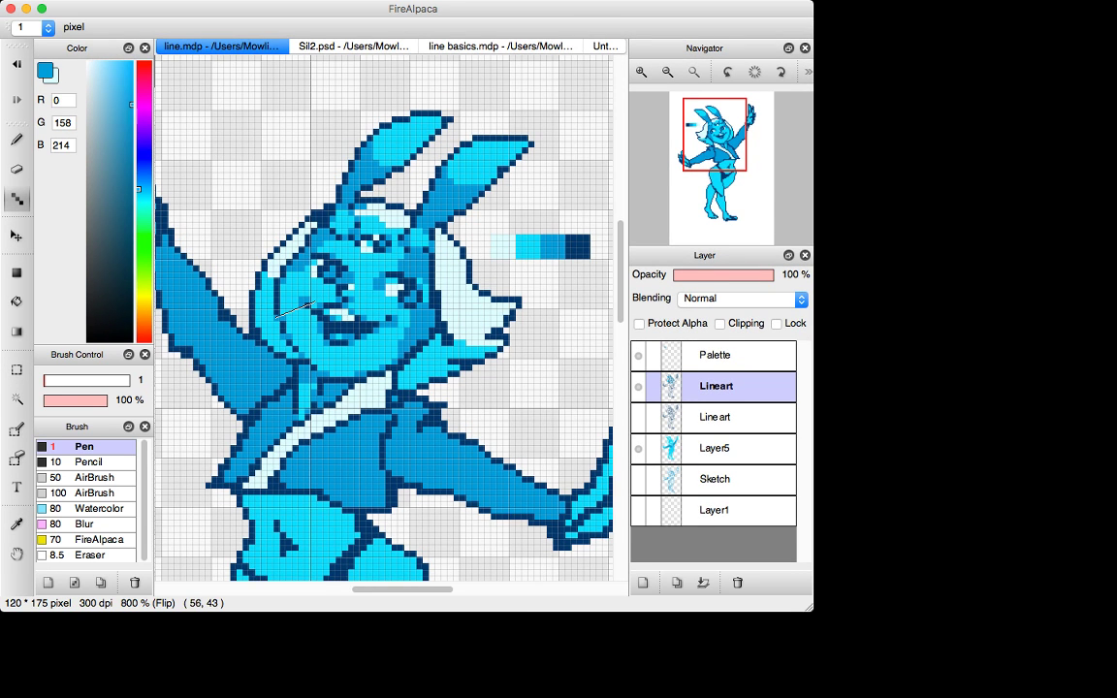
key(i)
key(n)
click(312, 236)
click(304, 231)
Step: Examine the whole character's shading at reduced size in both the normal and the horizontally flipped view
key(r)
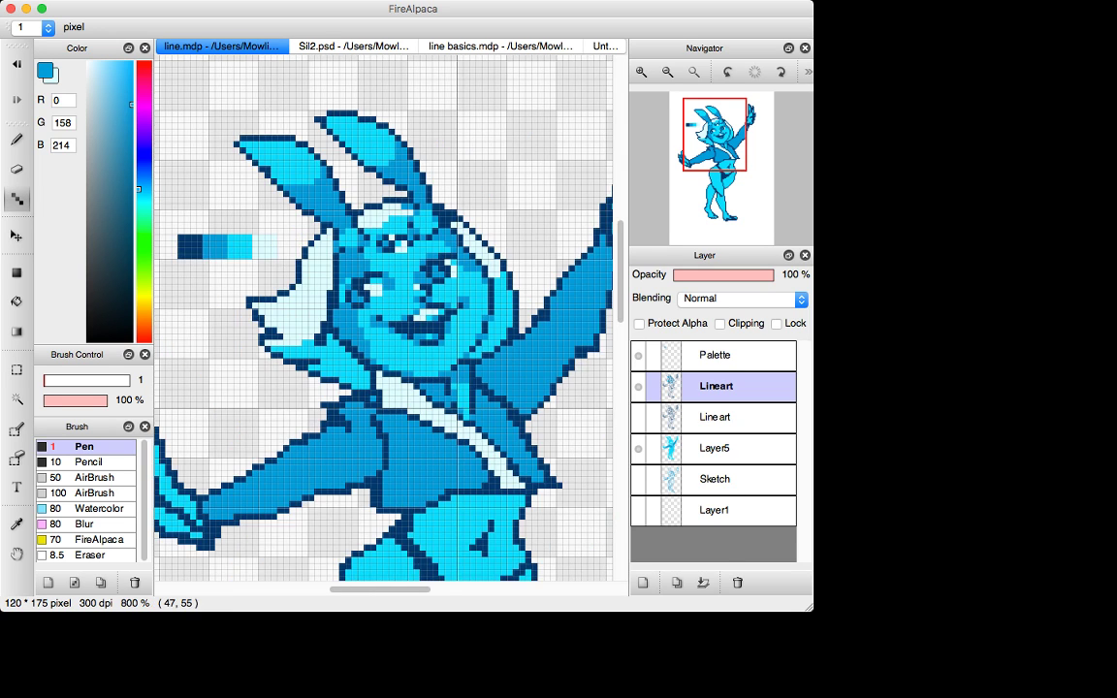
key(super+minus)
key(super+minus)
key(super+minus)
key(super+minus)
key(super+minus)
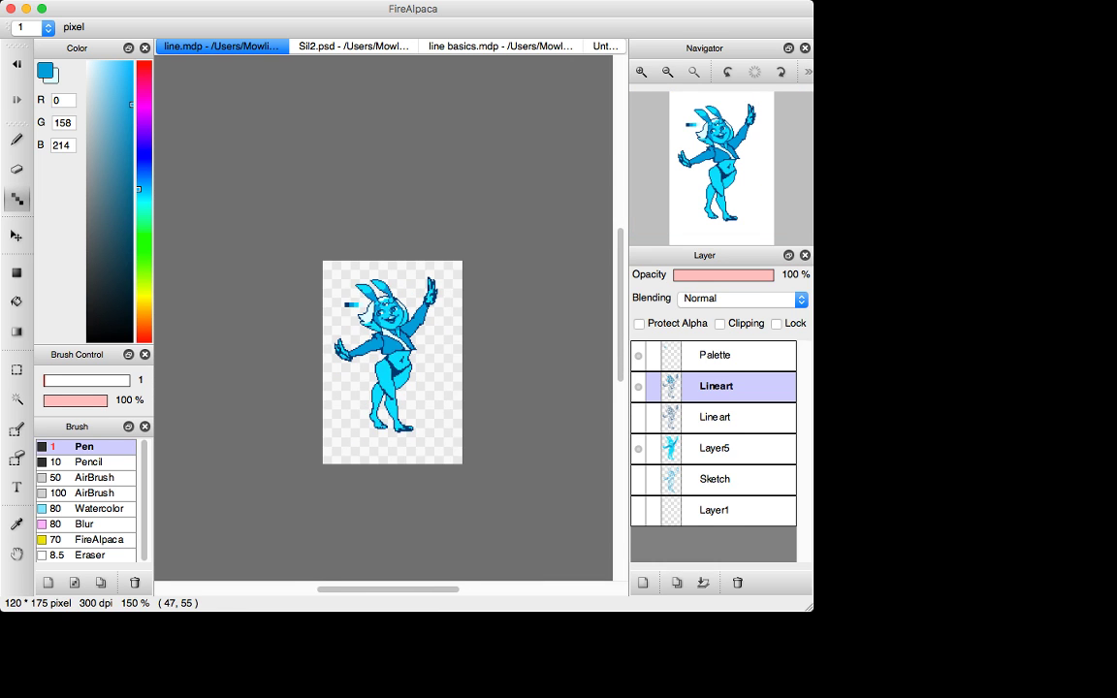
key(r)
key(super+plus)
key(super+plus)
key(super+plus)
key(super+plus)
key(super+plus)
key(super+plus)
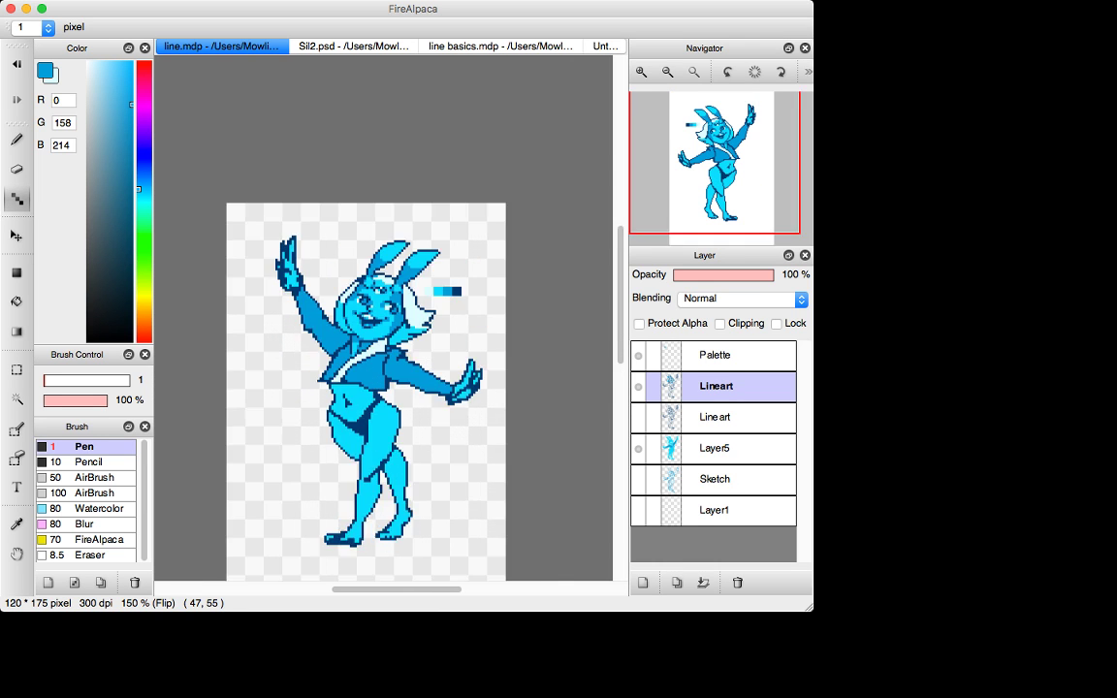
key(super+minus)
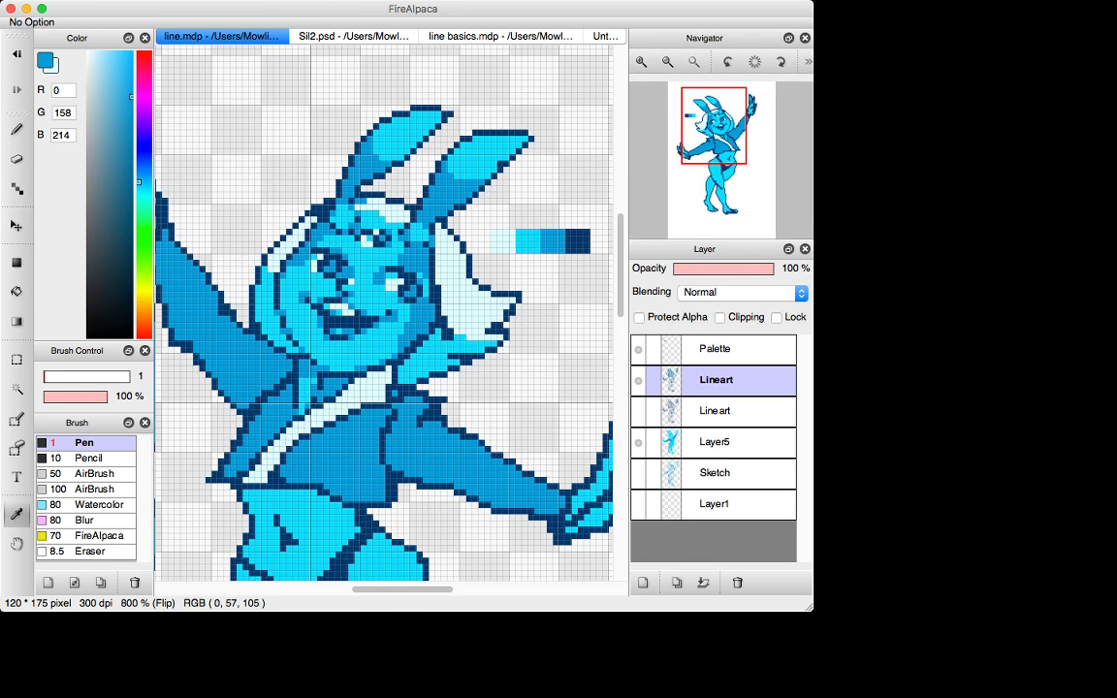
Step: Widen the hair highlight beside the forehead with pale blue (RGB 221, 253, 255) and retouch its edge with mid-blue (RGB 0, 158, 214)
alt+click(503, 241)
mouse_move(306, 239)
mouse_down()
mouse_move(313, 215)
mouse_move(293, 289)
mouse_move(307, 242)
mouse_up()
key(super+z)
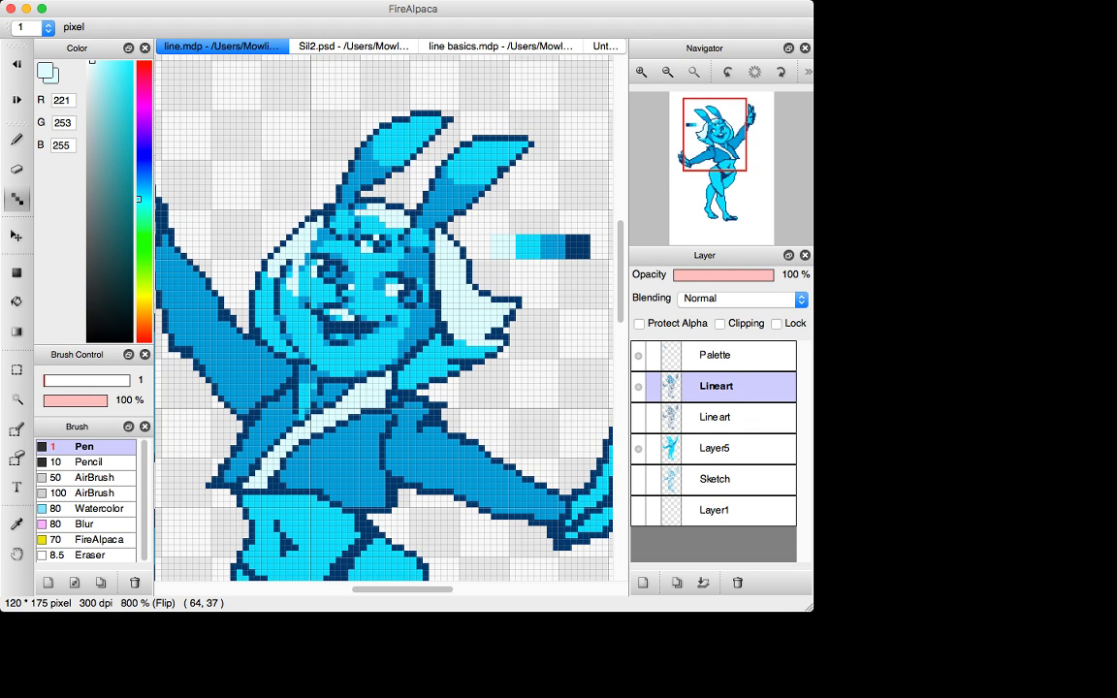
key(super+z)
mouse_move(305, 292)
mouse_down()
mouse_move(294, 236)
mouse_move(295, 274)
mouse_up()
key(alt)
click(289, 281)
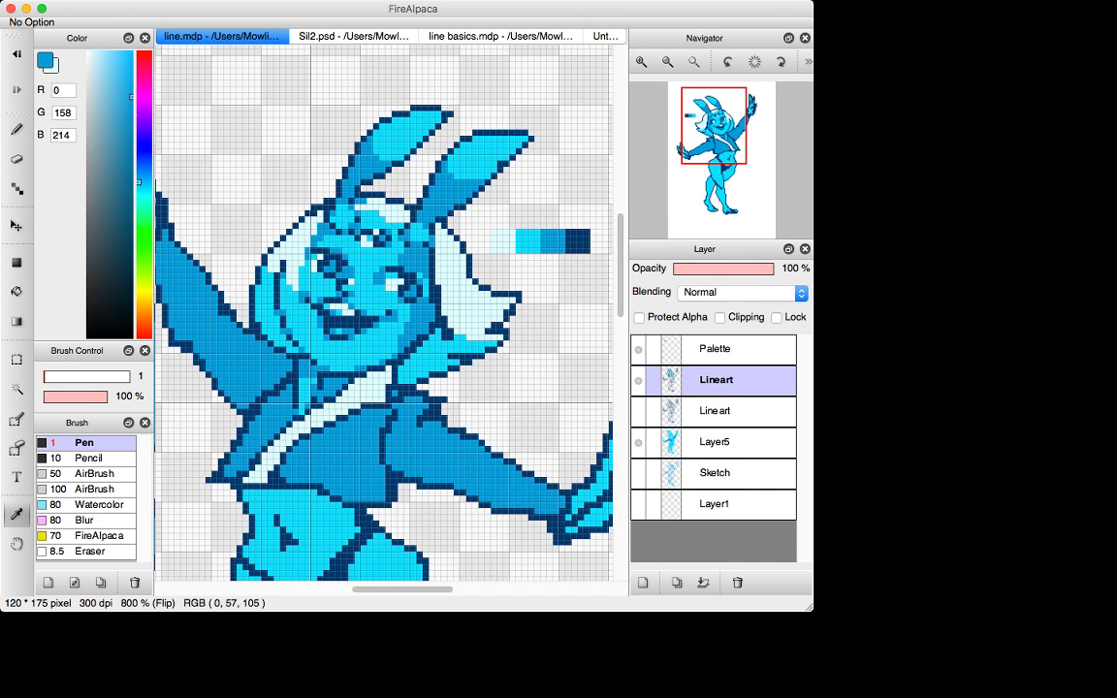
key(g)
click(283, 267)
key(d)
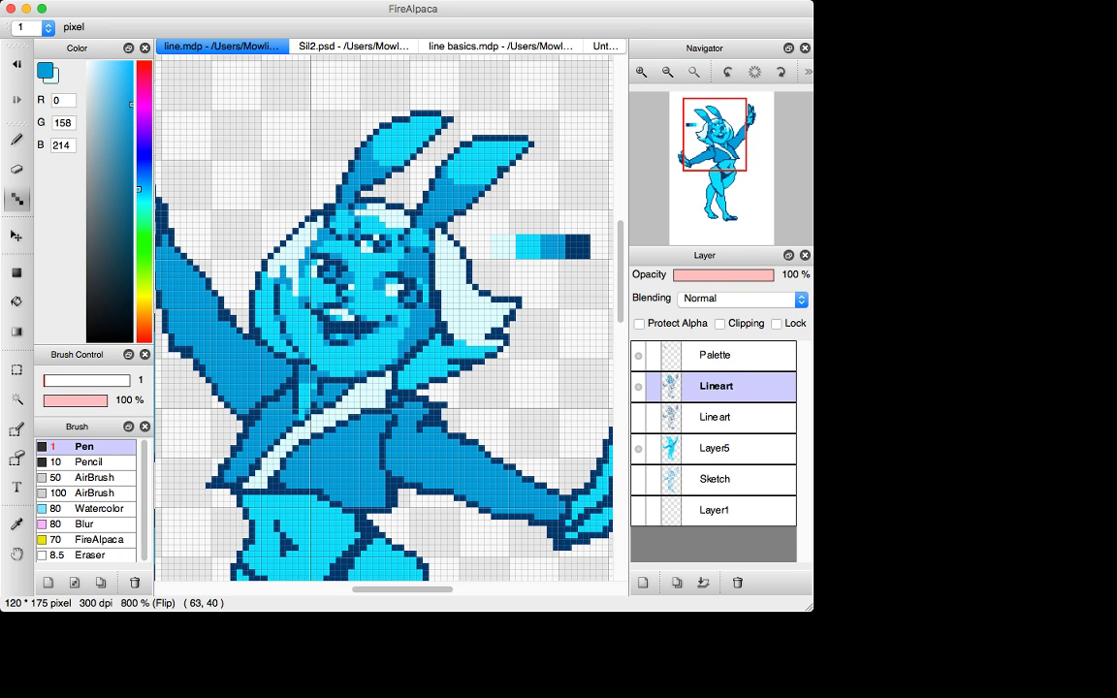
Step: Paint over the dark line between the far cheek and the back hair with pale blue (RGB 221, 253, 255)
alt+click(445, 262)
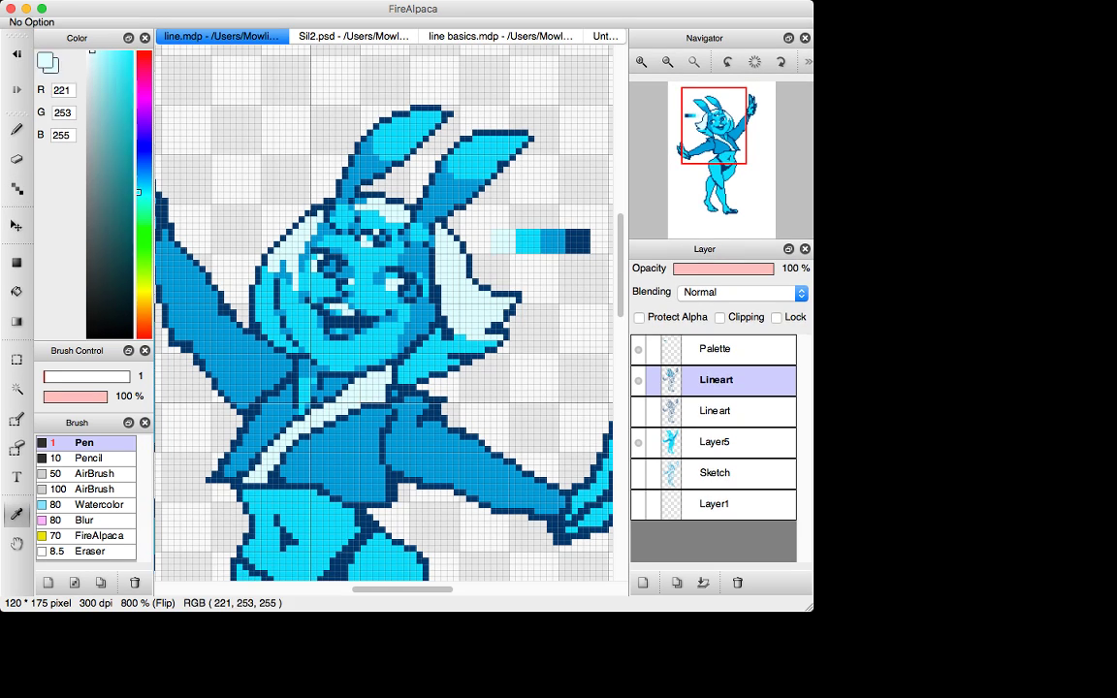
mouse_move(432, 269)
mouse_down()
mouse_move(432, 249)
mouse_move(442, 343)
mouse_up()
key(super+z)
mouse_move(426, 266)
mouse_down()
mouse_move(441, 344)
mouse_move(454, 344)
mouse_up()
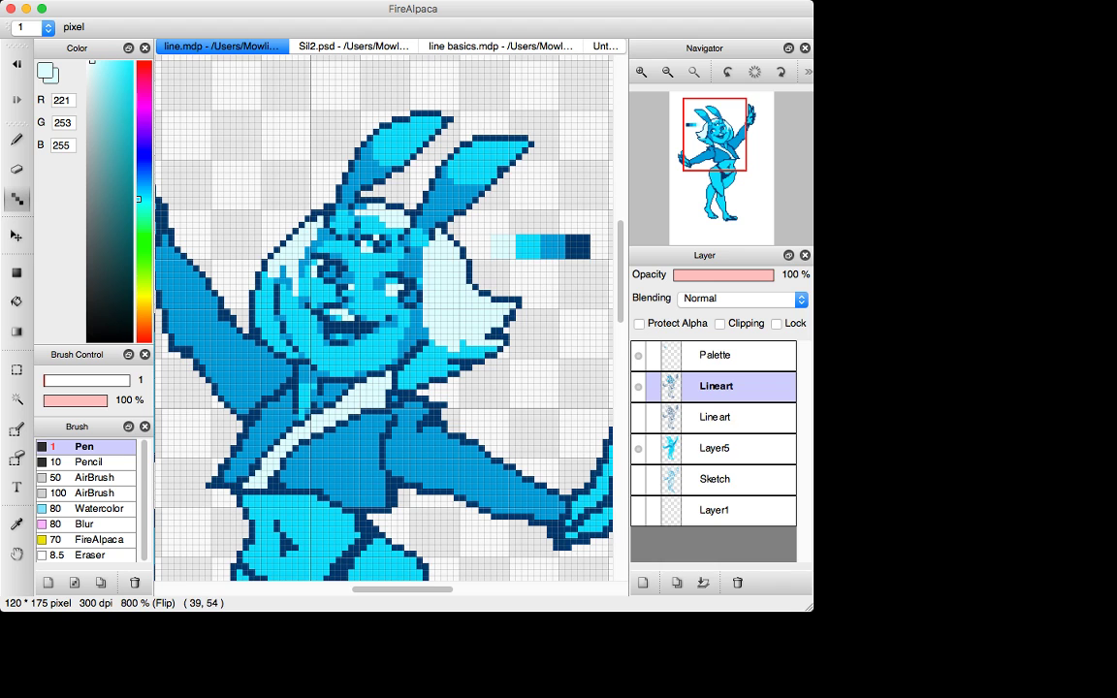
Step: Draw a curved bright blue (RGB 8, 222, 250) strand down through the pale back hair
key(i)
click(456, 355)
key(b)
drag(448, 316, 467, 349)
key(super+z)
key(d)
key(super+z)
key(b)
drag(438, 300, 465, 347)
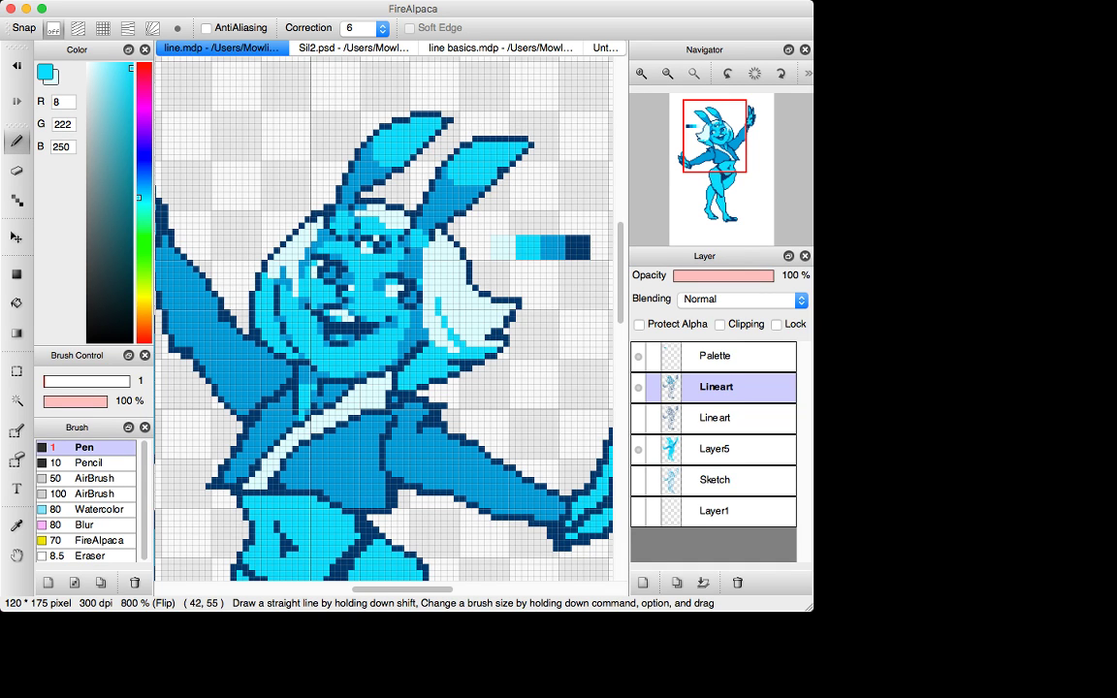
Step: Shade the lock below the pale back hair with mid-blue (RGB 0, 158, 214)
key(i)
click(415, 320)
key(d)
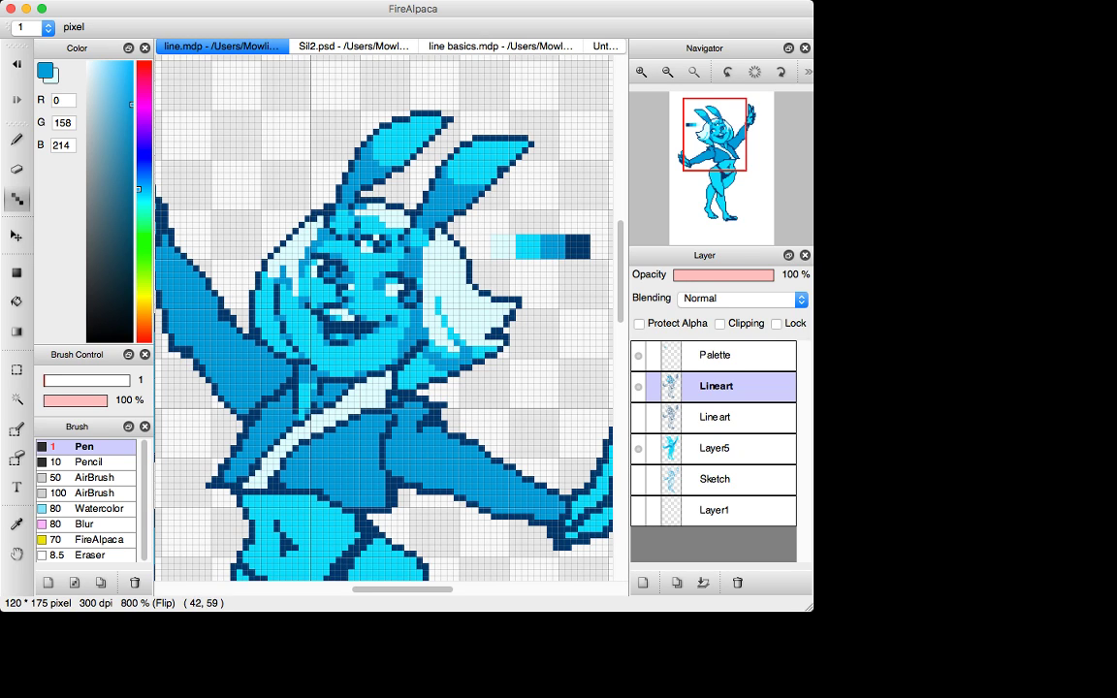
key(g)
key(b)
key(i)
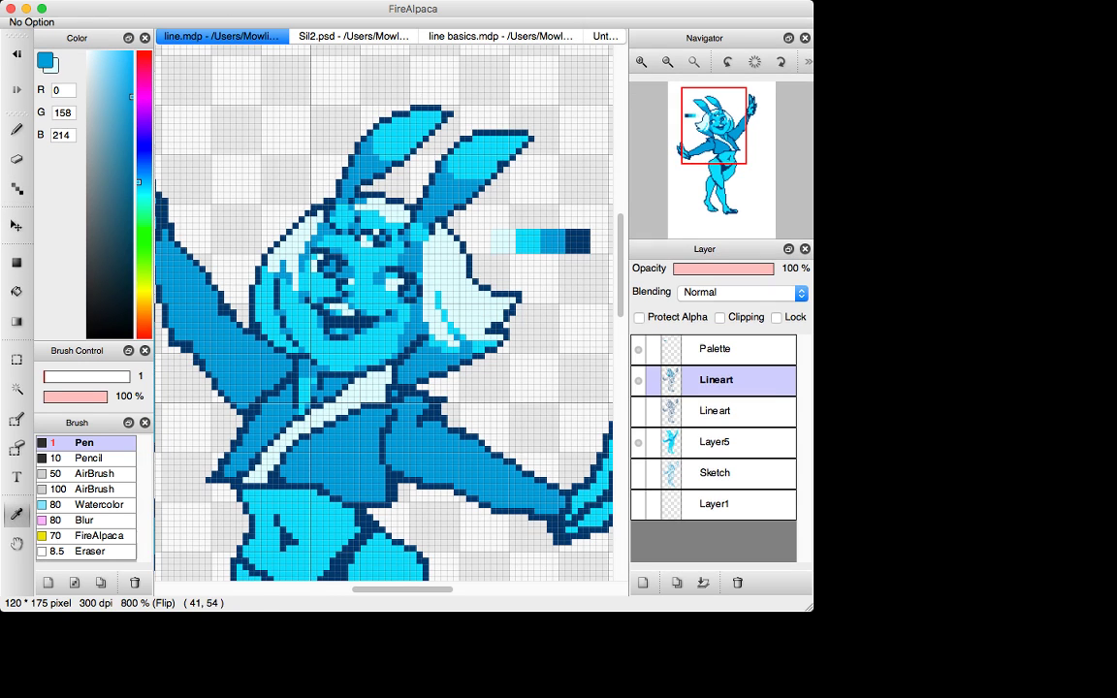
Step: Add bright blue (RGB 8, 222, 250) pixels to the mid-blue shadow of the lower lock
key(x)
click(441, 340)
key(b)
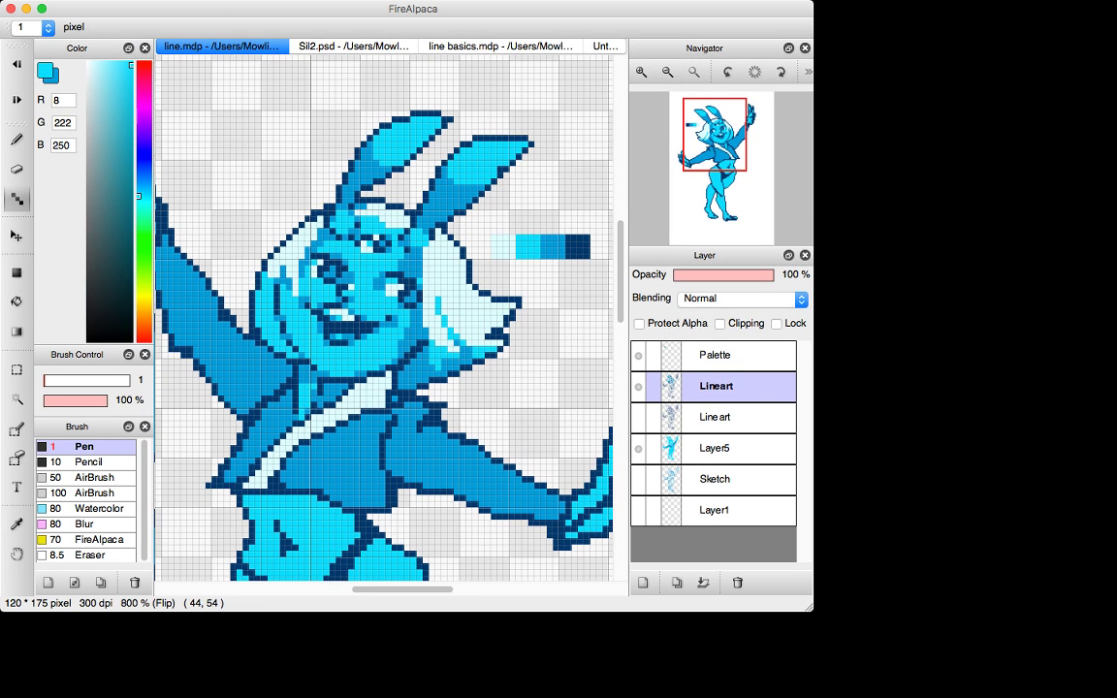
drag(427, 348, 427, 370)
key(super+z)
click(445, 361)
Step: Try extra mid-blue strokes beside the far cheek and across the lower lock
key(x)
drag(388, 308, 402, 321)
click(388, 304)
key(x)
key(x)
key(x)
drag(388, 307, 406, 315)
key(super+z)
key(x)
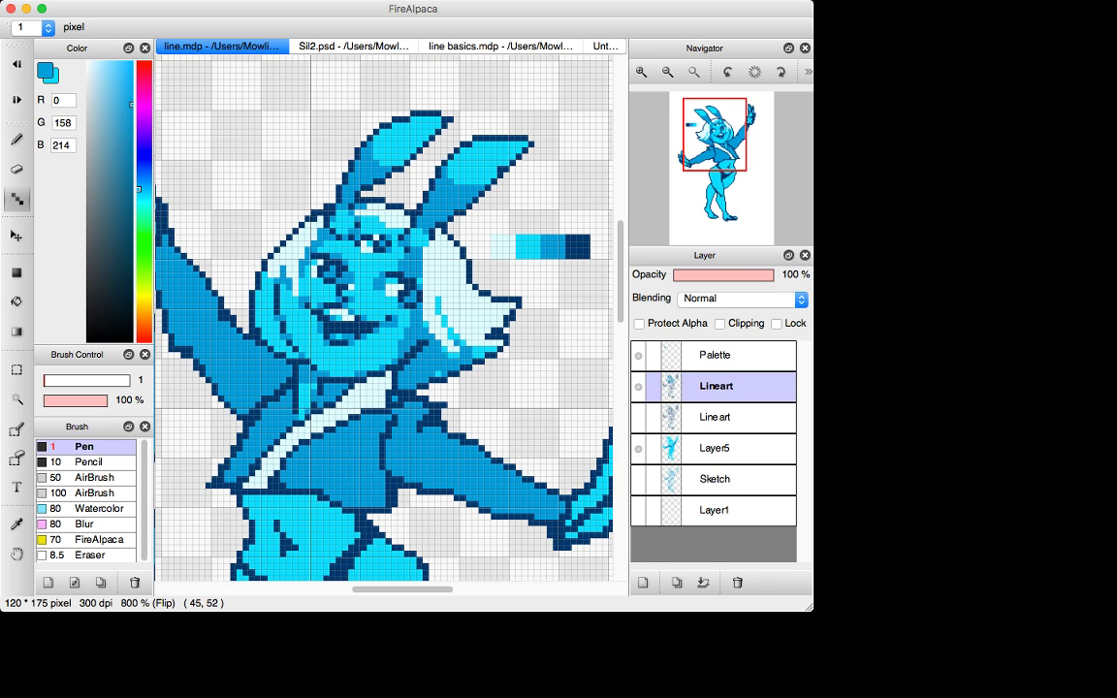
drag(437, 333, 463, 361)
key(super+z)
key(x)
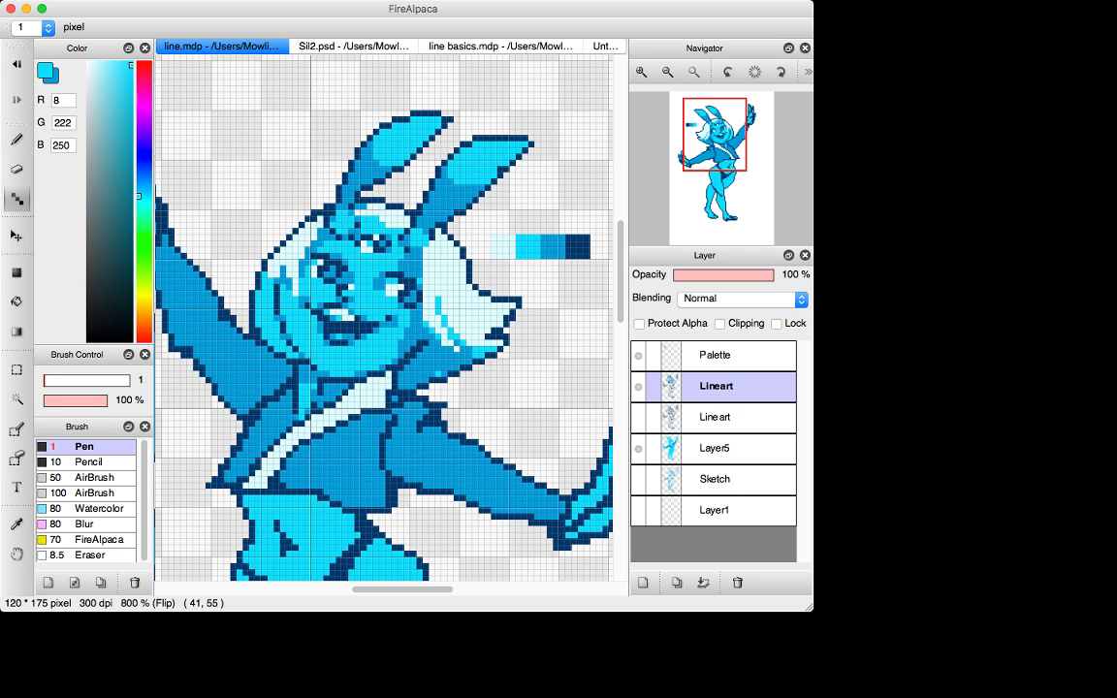
Step: Break the lower lock's shadow into strands with alternating mid-blue and bright blue (RGB 8, 222, 250) pixels
key(x)
click(431, 345)
key(super+z)
key(x)
key(super+z)
key(super+z)
key(x)
click(438, 375)
key(x)
drag(450, 357, 450, 369)
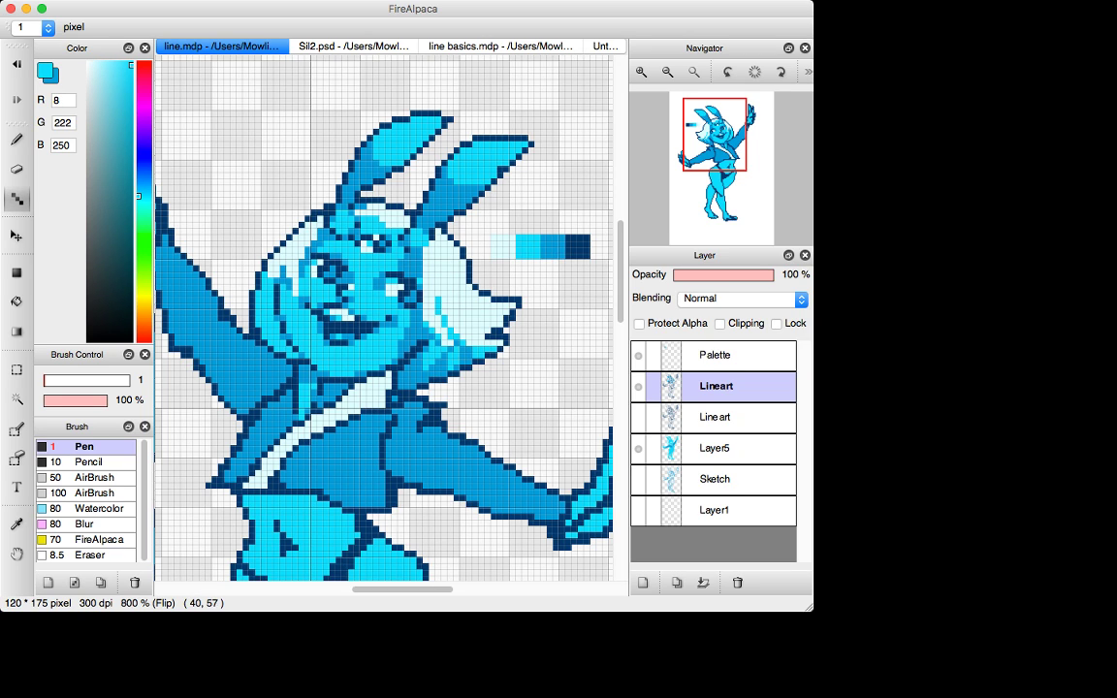
Step: Draw bright blue strands into the lower back hair and fill its pointed tip with the same blue
key(x)
key(x)
key(b)
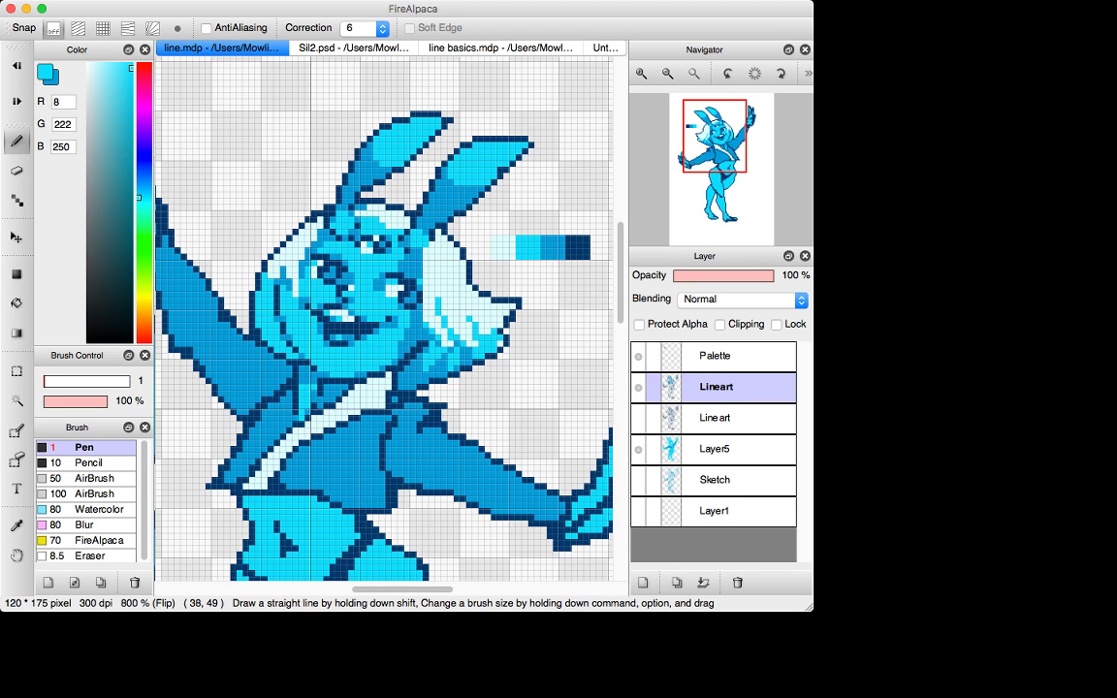
click(423, 293)
key(g)
click(488, 312)
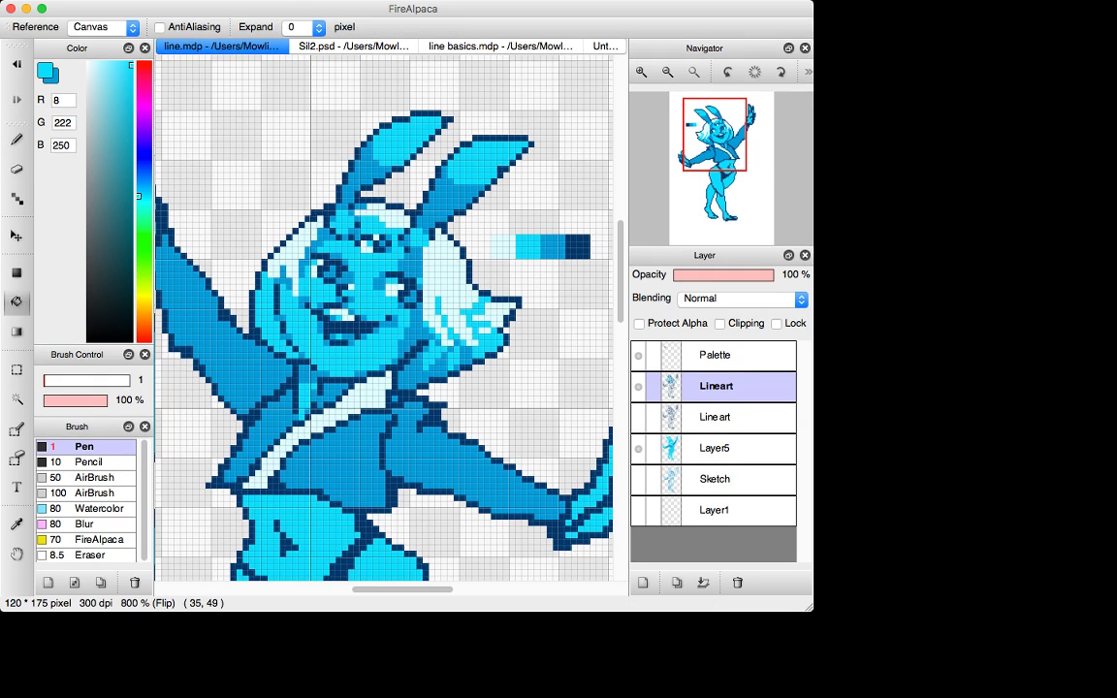
Step: Refine the strands where the pale back hair meets its bright blue shadow, and sample pale blue (RGB 221, 253, 255)
key(n)
key(x)
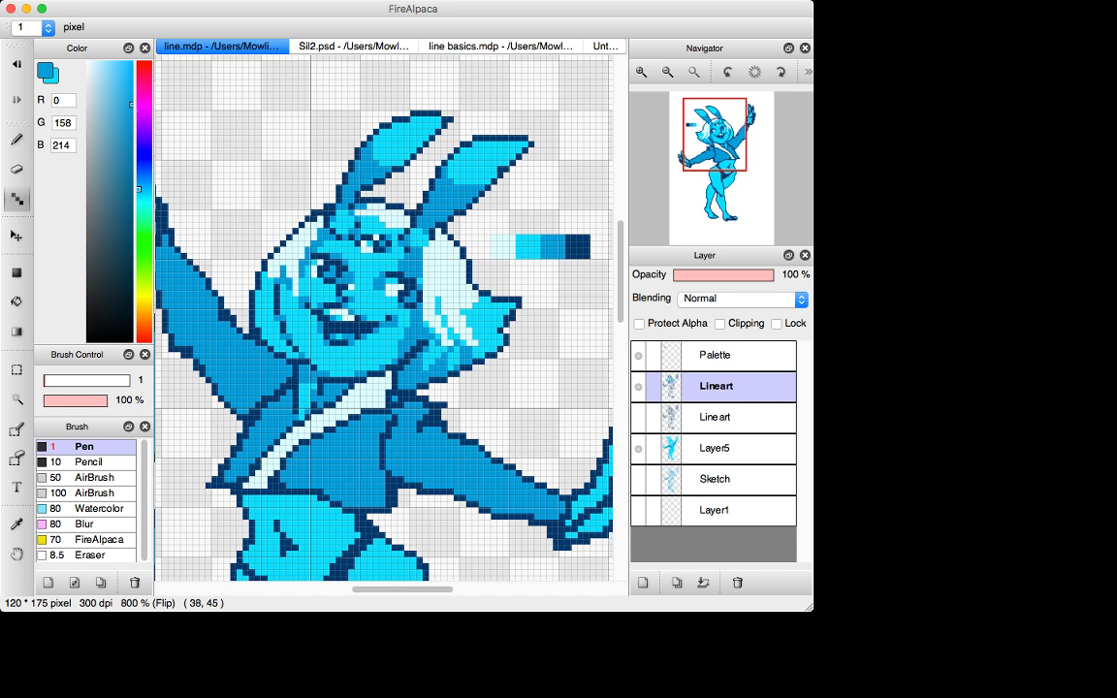
key(i)
click(415, 291)
key(d)
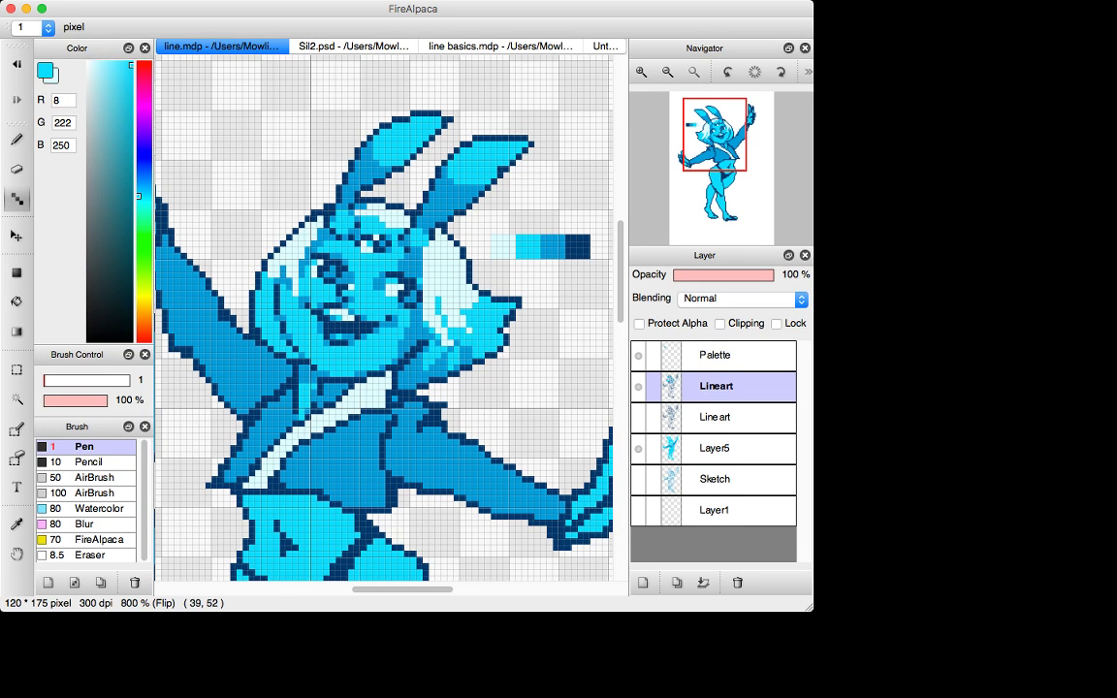
alt+click(420, 307)
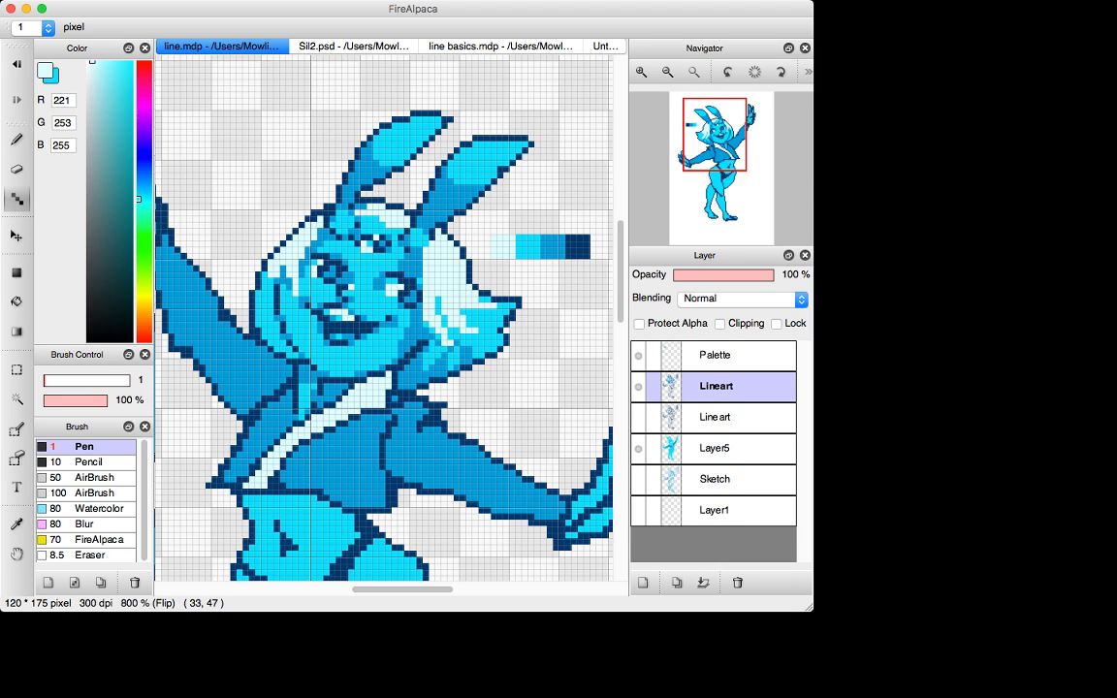
Step: Shade the near side hair with bright blue (RGB 8, 222, 250) and draw a curved pale blue highlight strand beside the cheek
alt+click(262, 236)
click(276, 266)
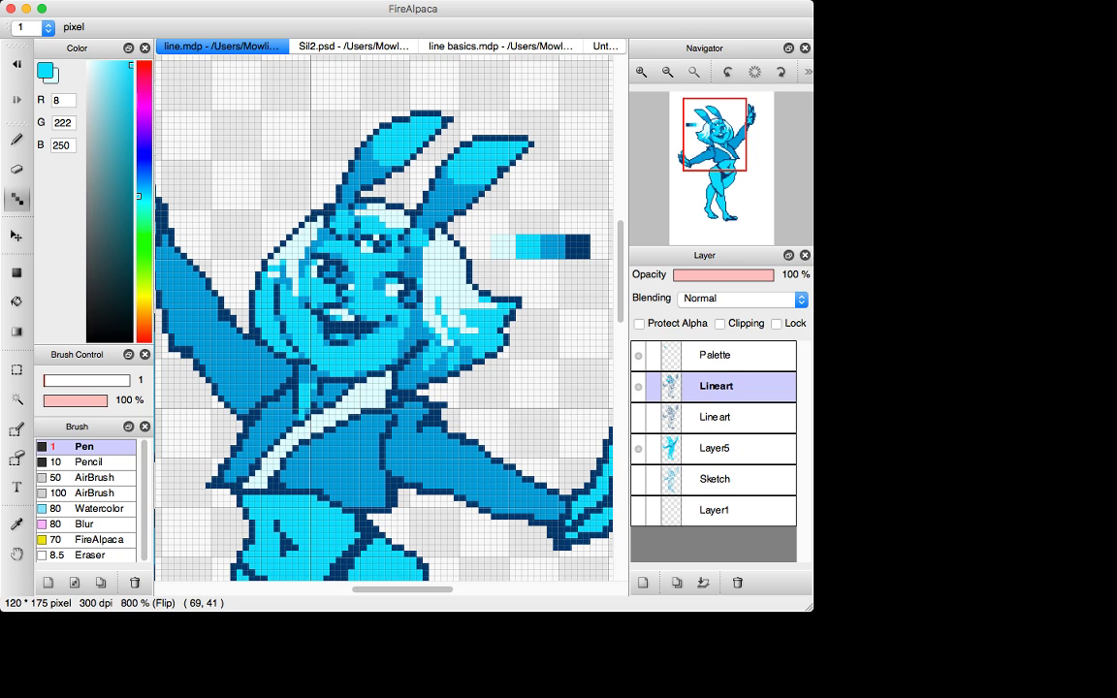
key(x)
drag(269, 283, 283, 333)
key(super+z)
drag(272, 291, 284, 326)
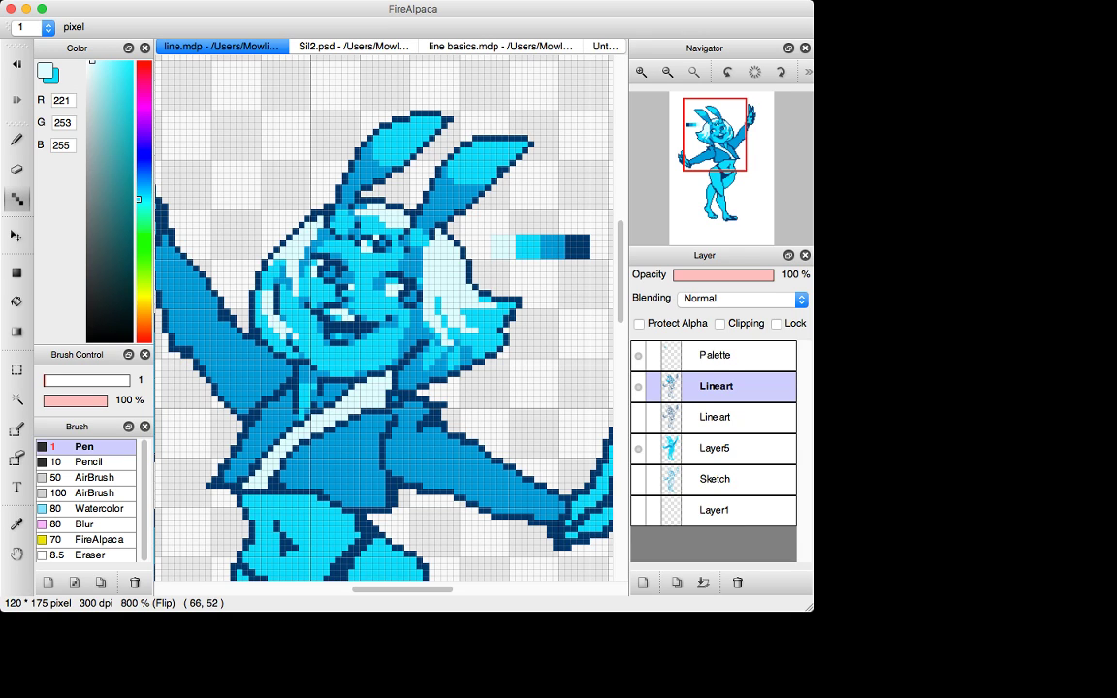
Step: Retouch the near side hair around the pale strand with bright blue and mid-blue (RGB 0, 158, 214) pixels
key(x)
key(i)
key(x)
click(275, 289)
key(n)
key(x)
click(250, 280)
click(250, 276)
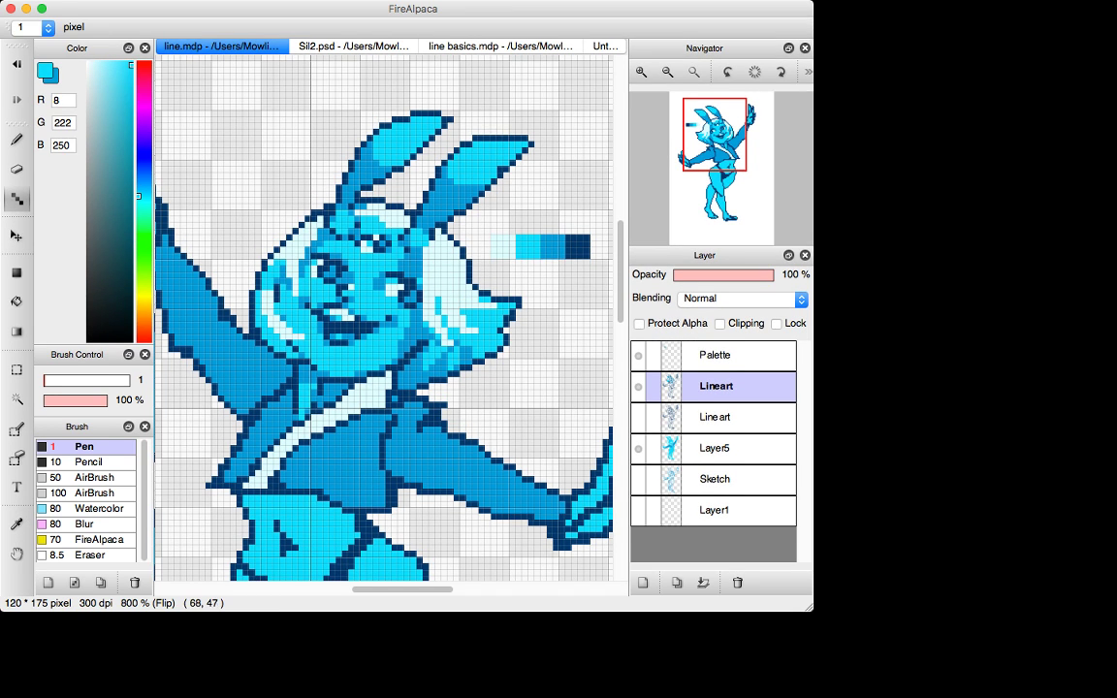
key(x)
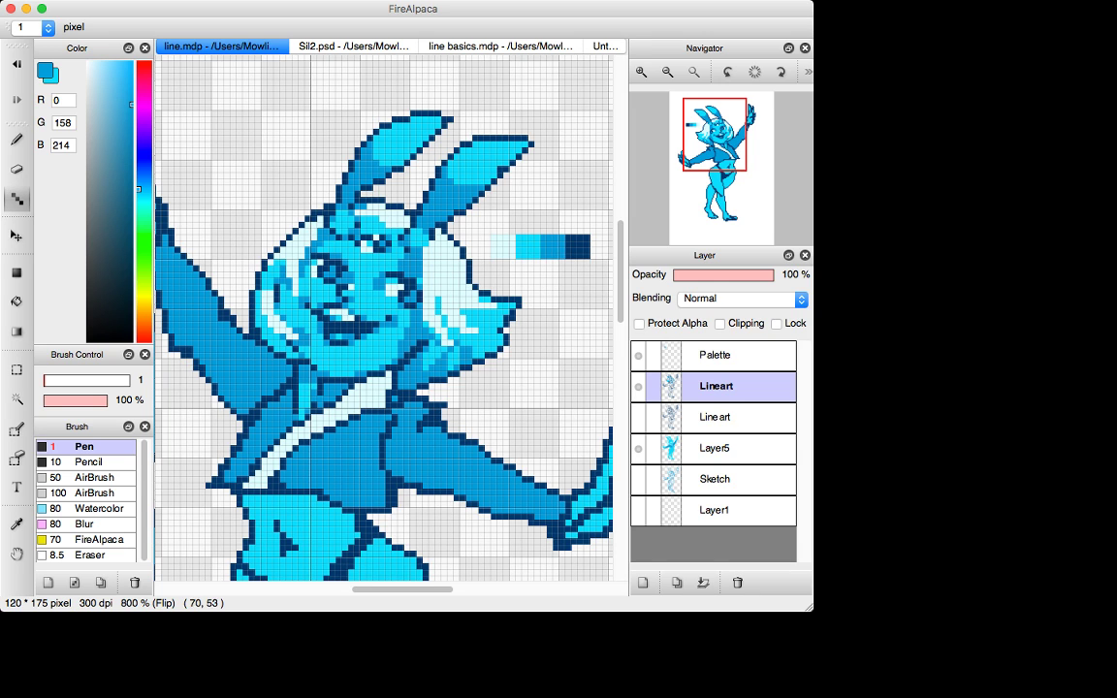
Step: Shade the upper back hair below the ear and the near side hair's inner edge with bright blue (RGB 8, 222, 250)
key(alt)
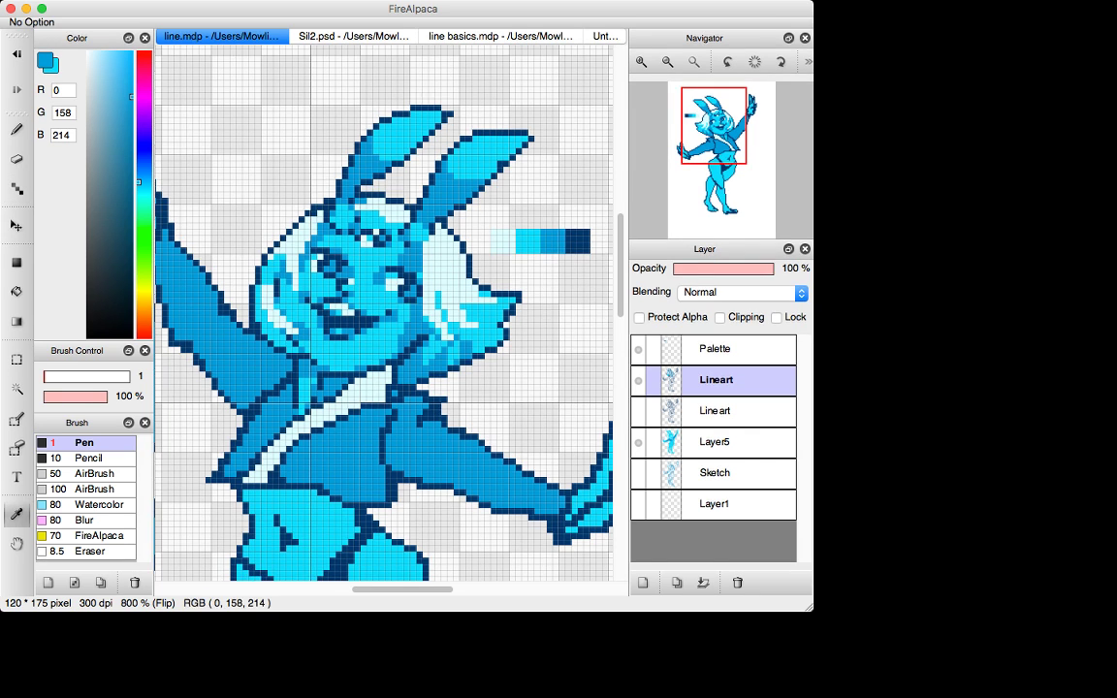
alt+click(376, 233)
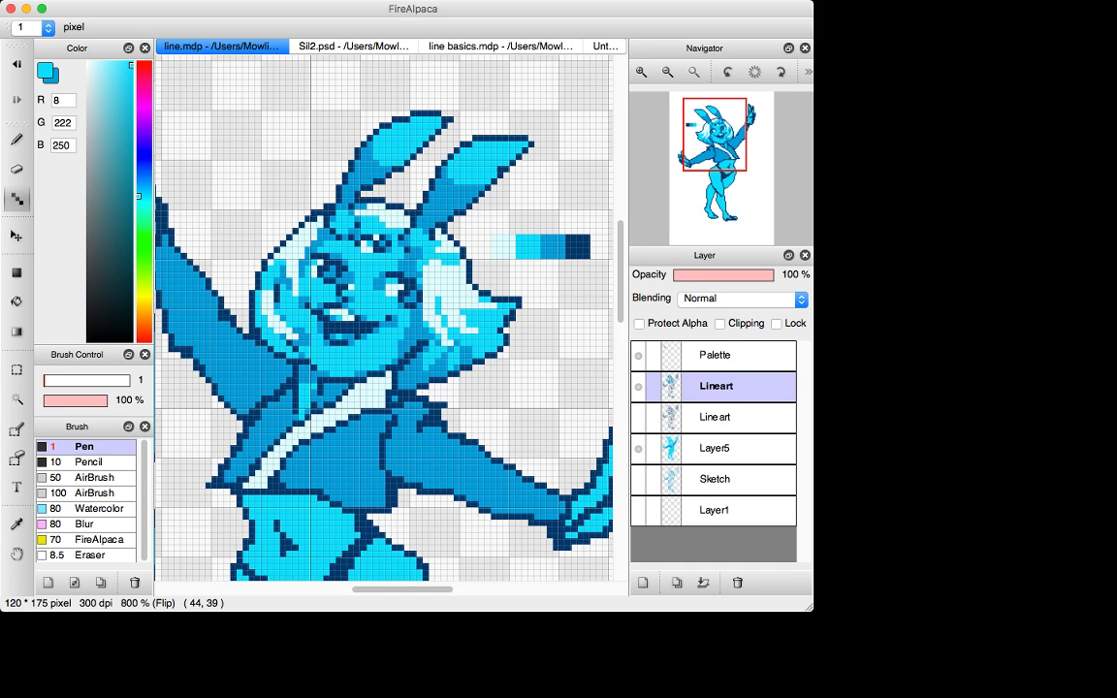
key(g)
key(d)
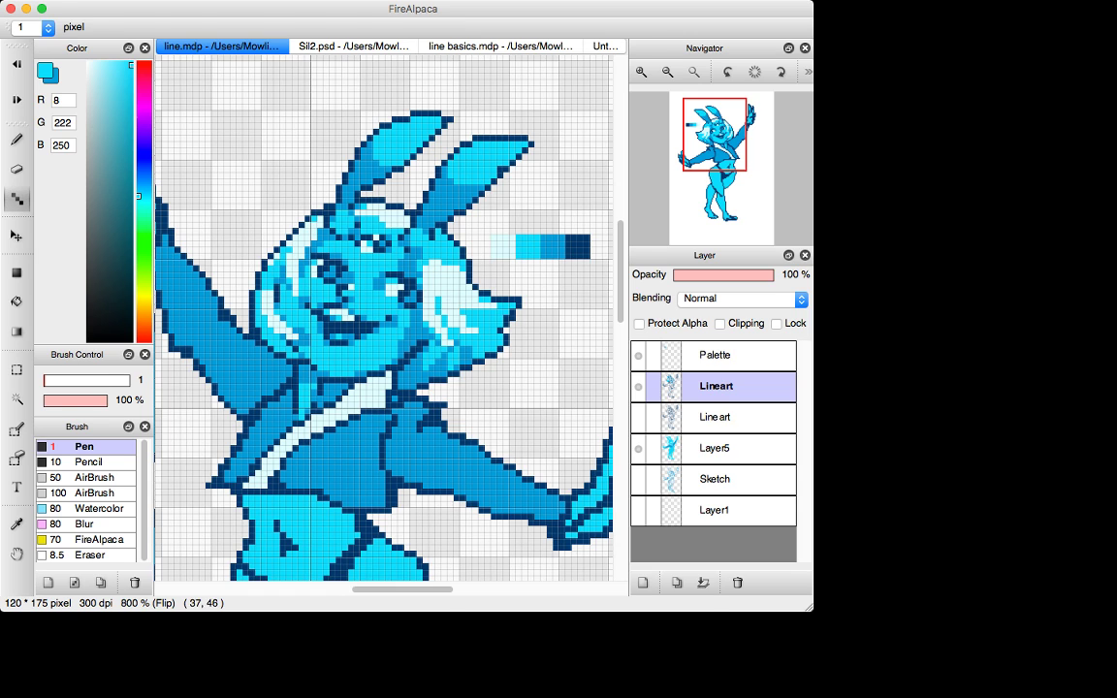
key(b)
key(x)
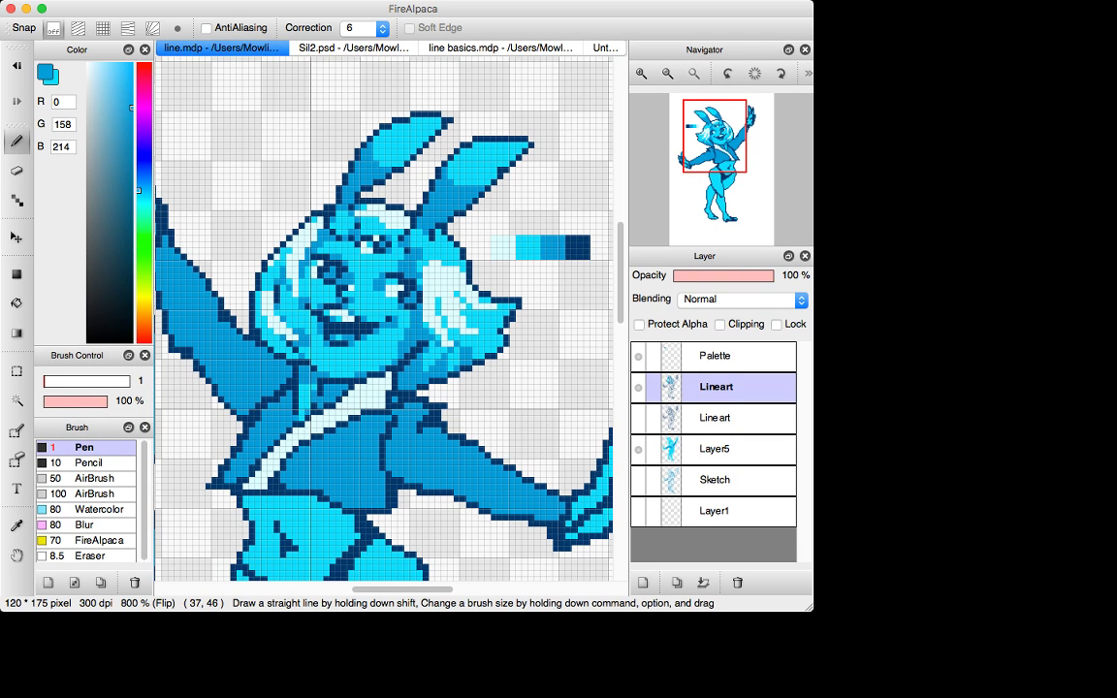
Step: Extend pale blue (RGB 221, 253, 255) highlight strands into the bright blue tip of the back hair
key(i)
click(469, 289)
key(n)
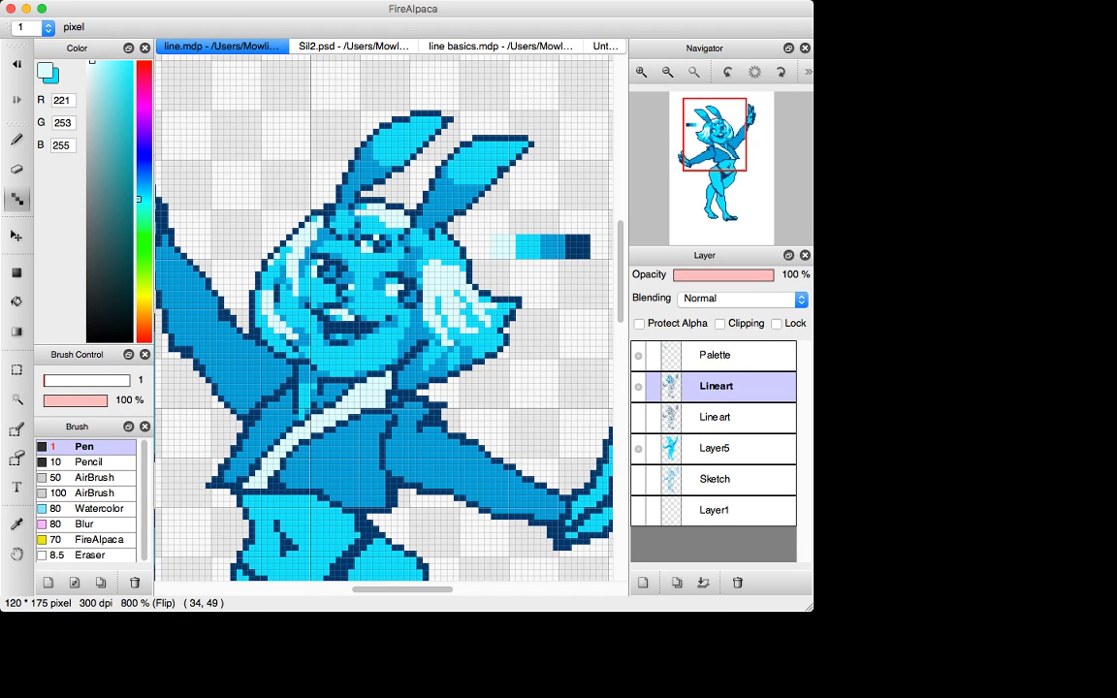
click(457, 293)
Step: Examine the hair highlights and shadows on the character at reduced and enlarged sizes
key(super+plus)
key(super+plus)
key(super+minus)
key(super+minus)
key(super+minus)
key(super+minus)
key(super+minus)
key(super+minus)
key(super+minus)
key(super+minus)
key(super+plus)
key(super+plus)
key(super+plus)
key(super+plus)
key(super+plus)
key(super+plus)
key(super+plus)
key(super+plus)
key(super+plus)
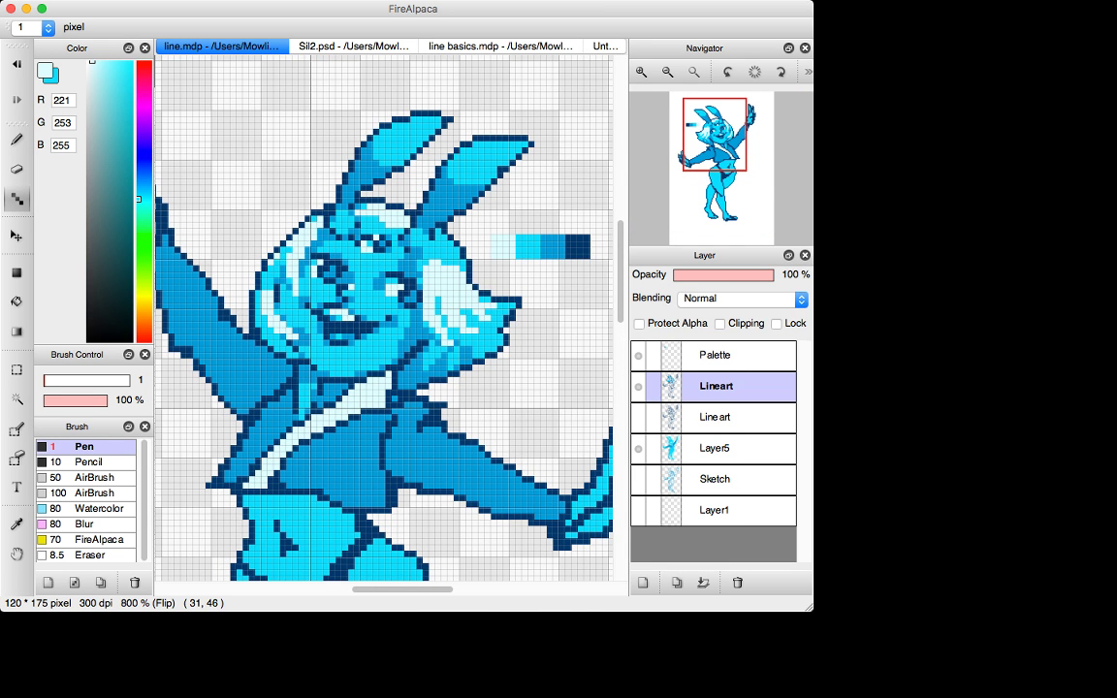
key(super+plus)
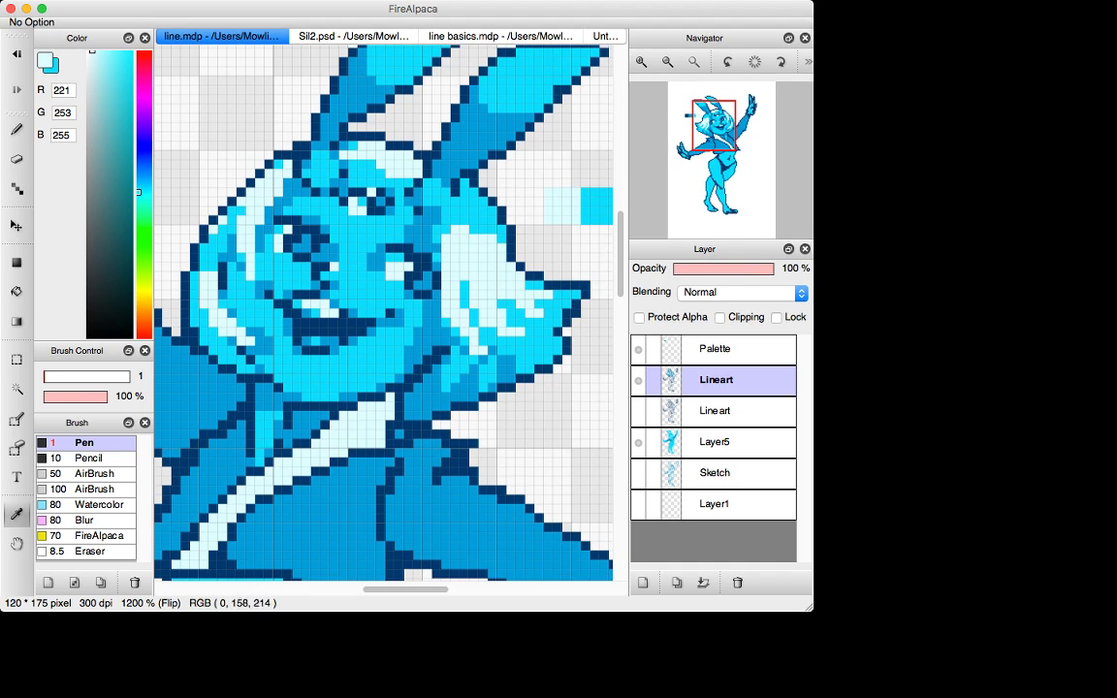
Step: Examine the whole character at actual size to judge the shading of head and hair against the body
alt+click(441, 281)
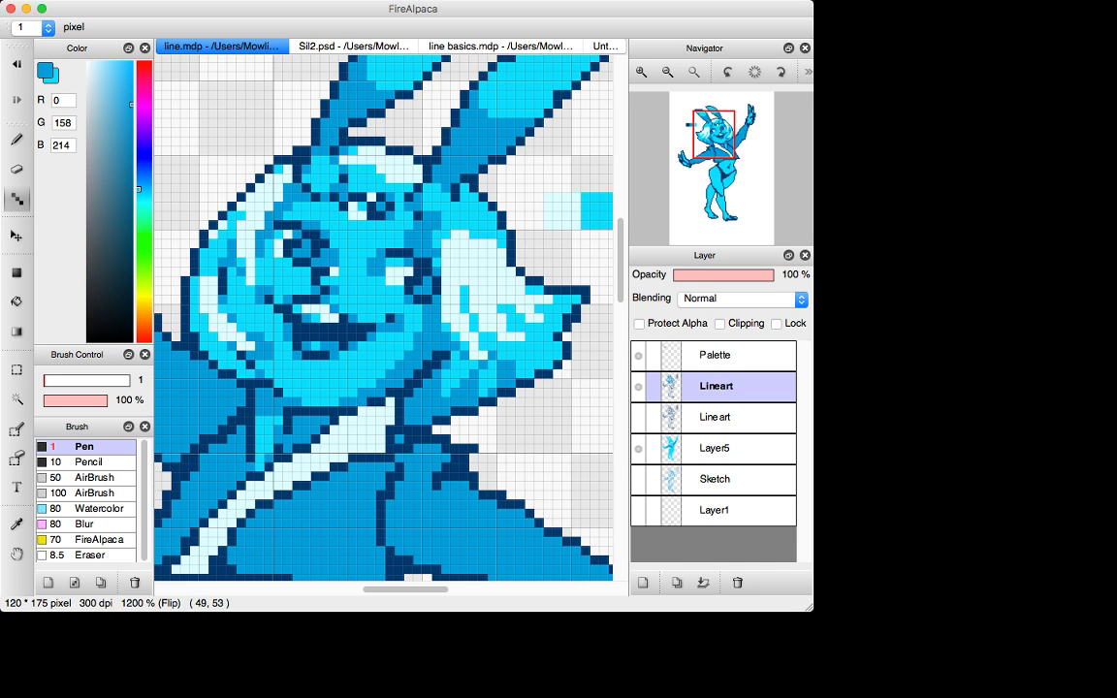
key(super+minus)
key(super+minus)
key(super+minus)
key(super+minus)
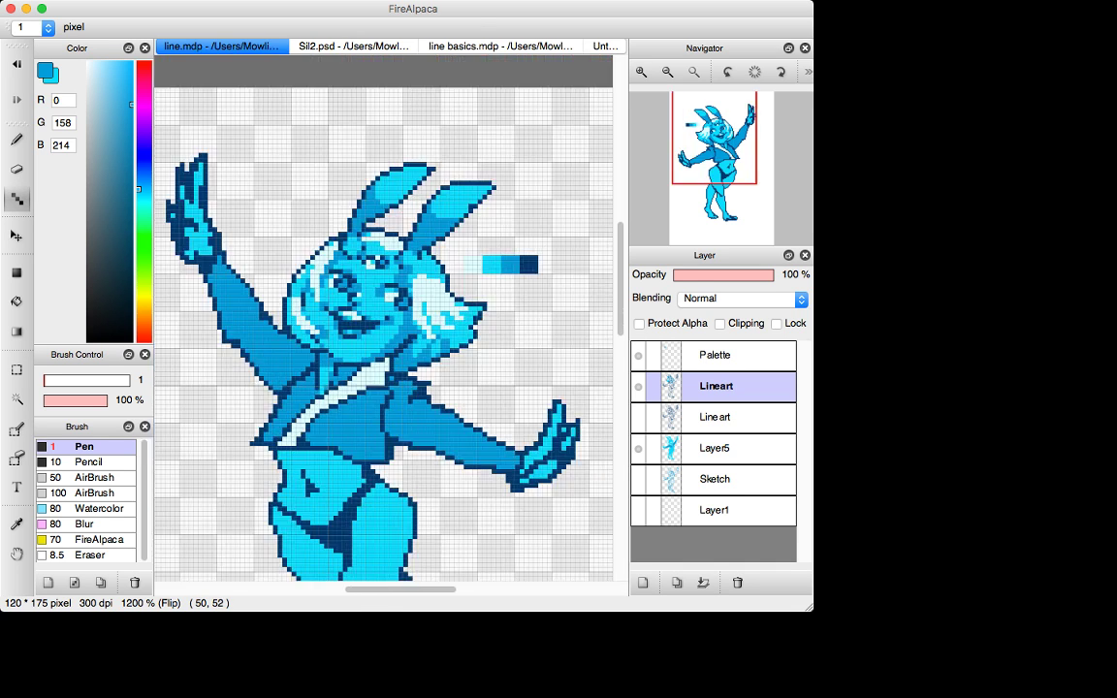
scroll(386, 320, down, 4)
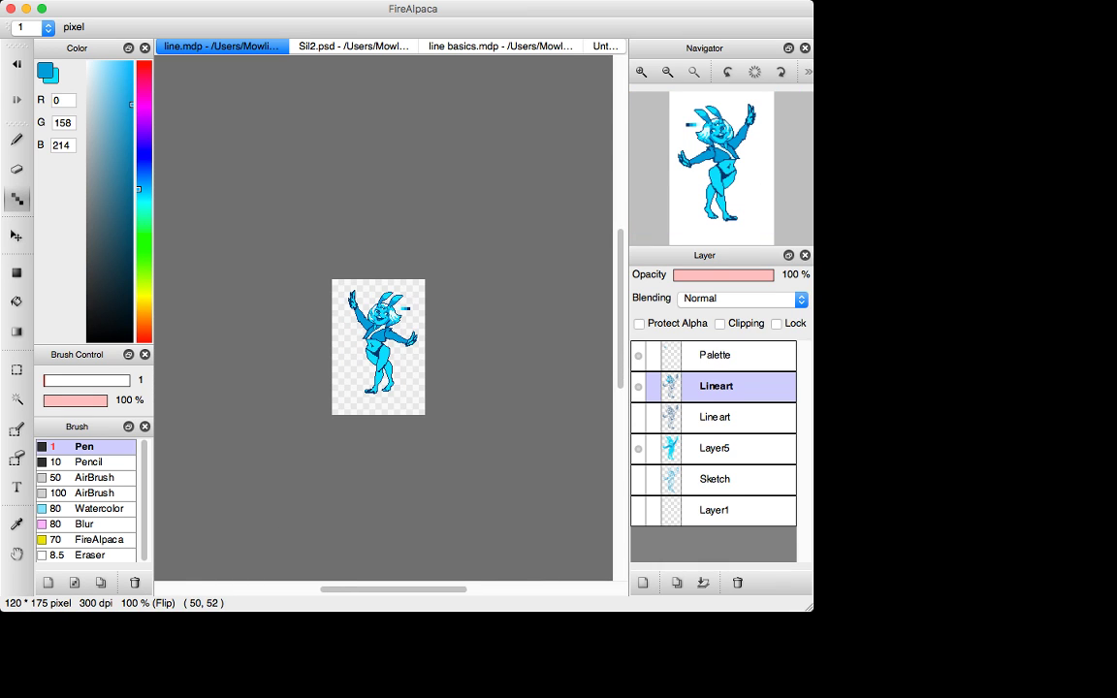
scroll(379, 322, up, 5)
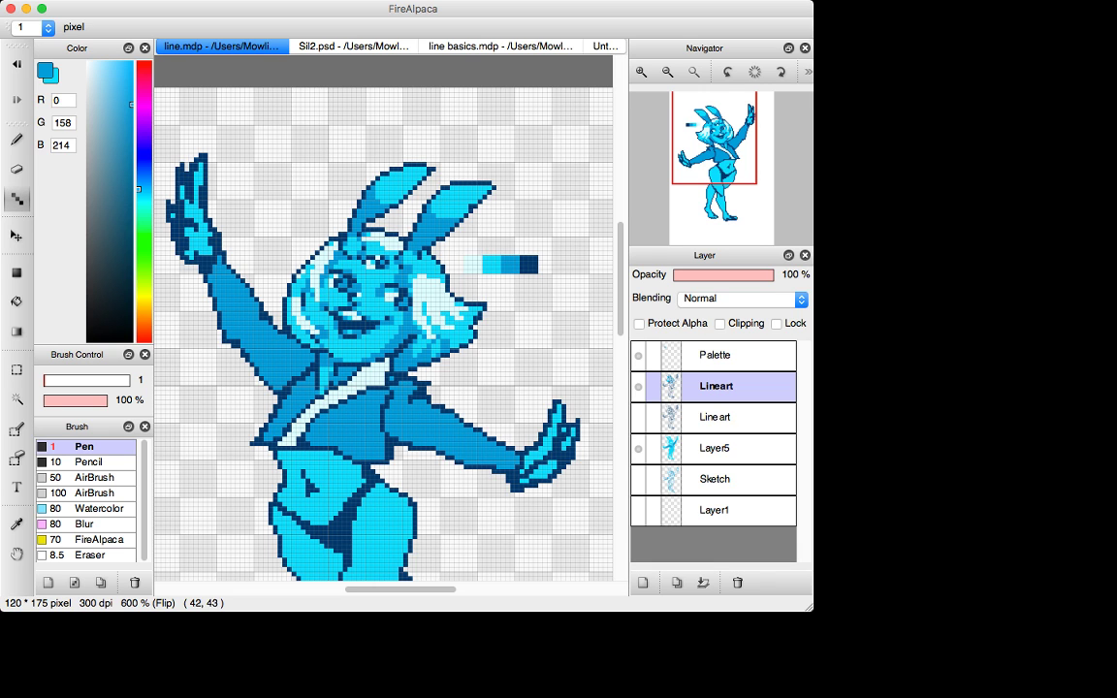
Step: Paint a pale blue (RGB 221, 253, 255) highlight streak down the inner ear nearest the raised arm and touch up its lower end
key(super+Up)
key(i)
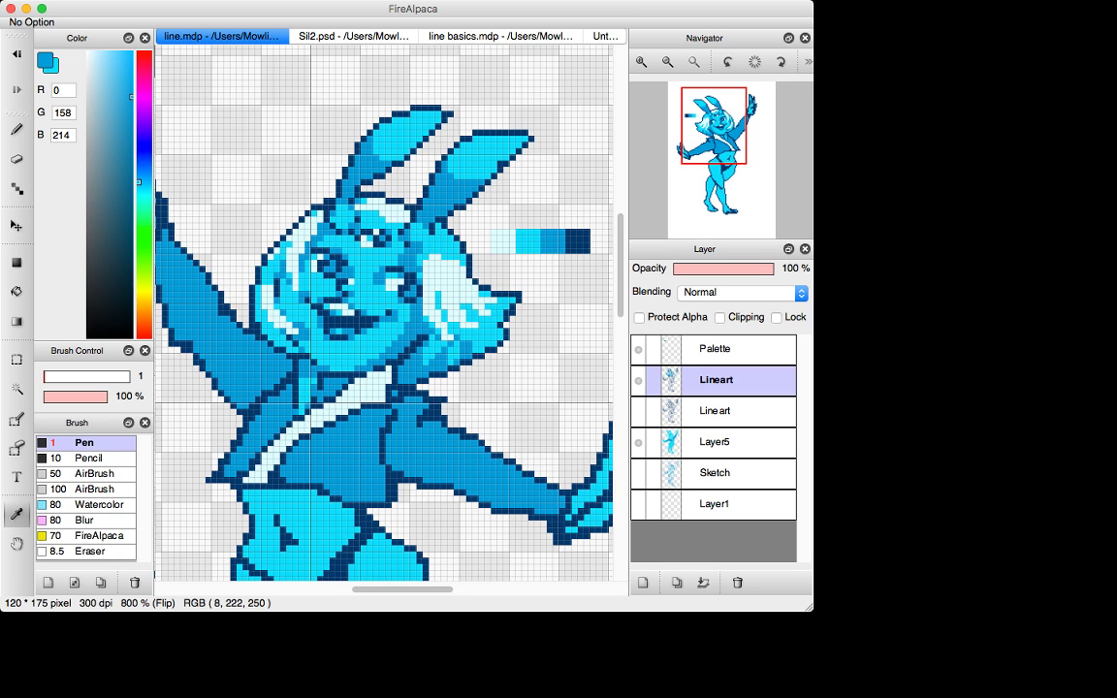
click(502, 241)
key(b)
drag(421, 125, 370, 172)
key(super+z)
key(n)
drag(416, 127, 376, 164)
key(x)
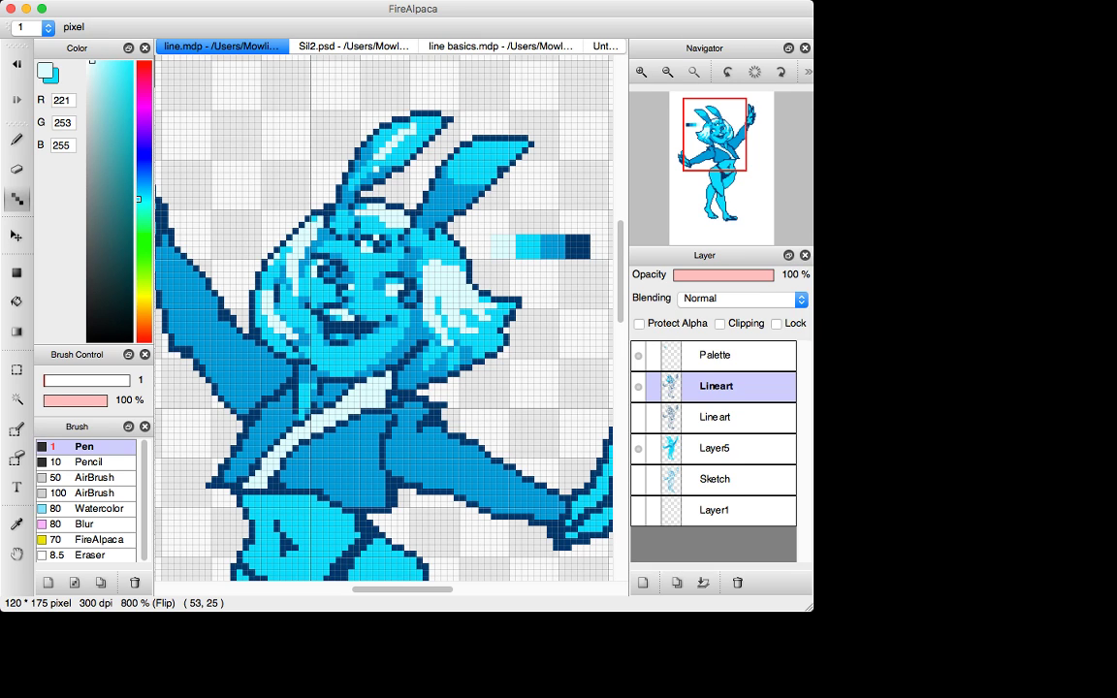
key(x)
click(376, 168)
Step: Paint a matching pale blue (RGB 221, 253, 255) highlight streak down the inside of the other ear
key(x)
mouse_move(469, 172)
mouse_down()
mouse_move(487, 154)
mouse_move(444, 212)
mouse_up()
key(x)
key(g)
key(n)
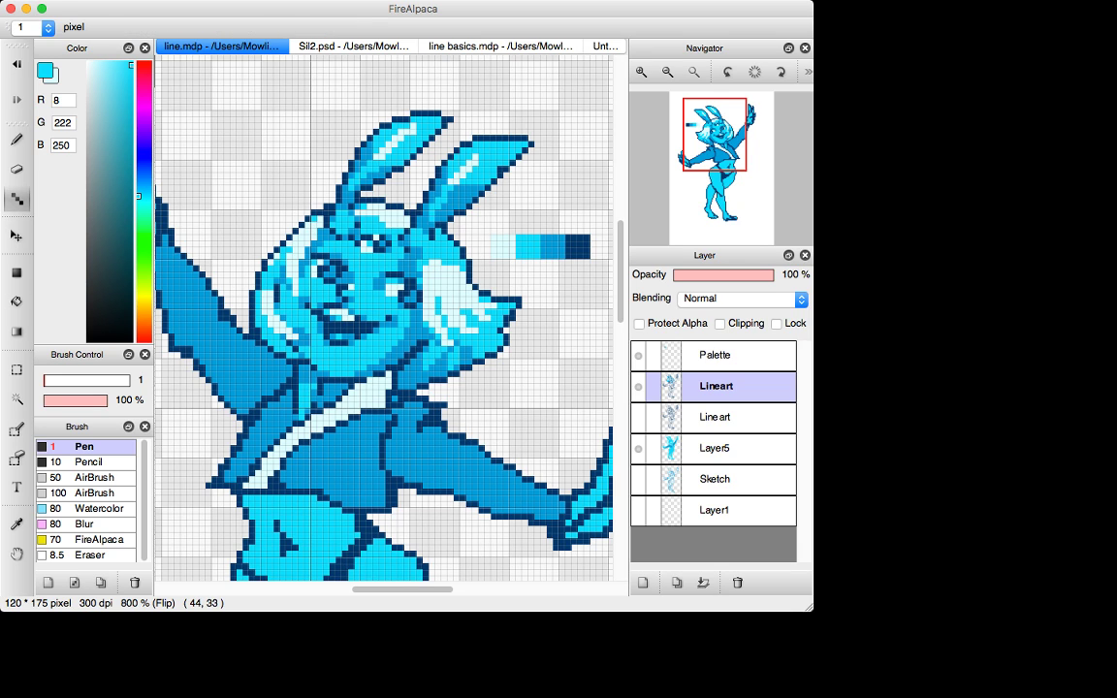
key(x)
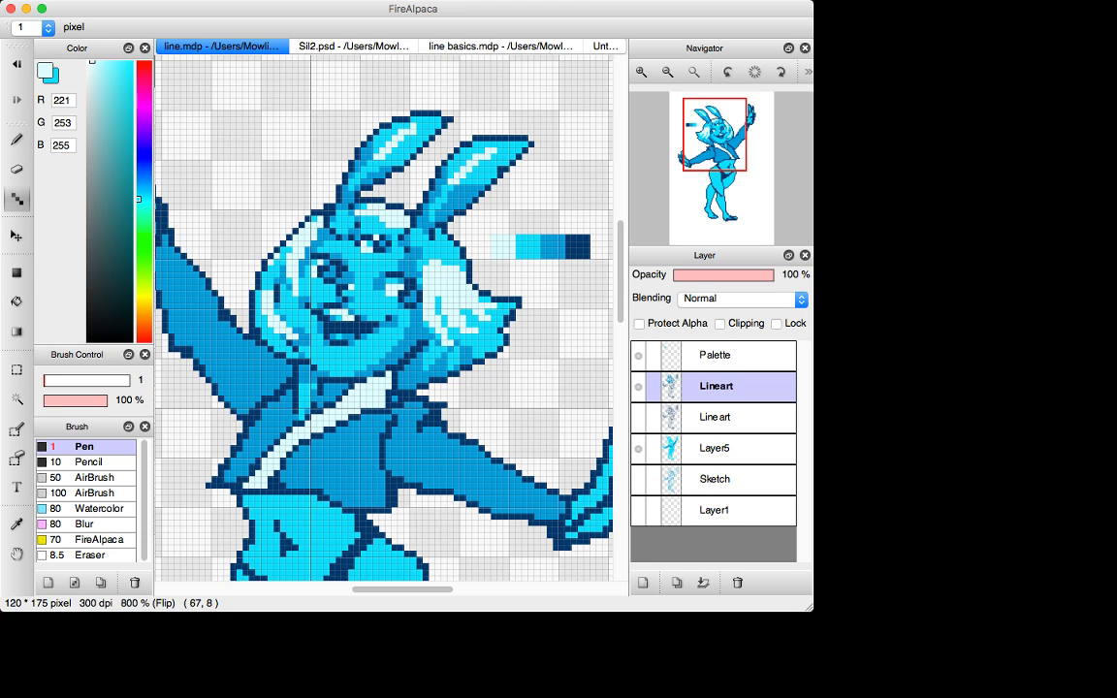
Step: Retouch the neck just beneath the chin with mid-blue (RGB 0, 158, 214) and bright blue (RGB 8, 222, 250) pixels
scroll(384, 315, down, 3)
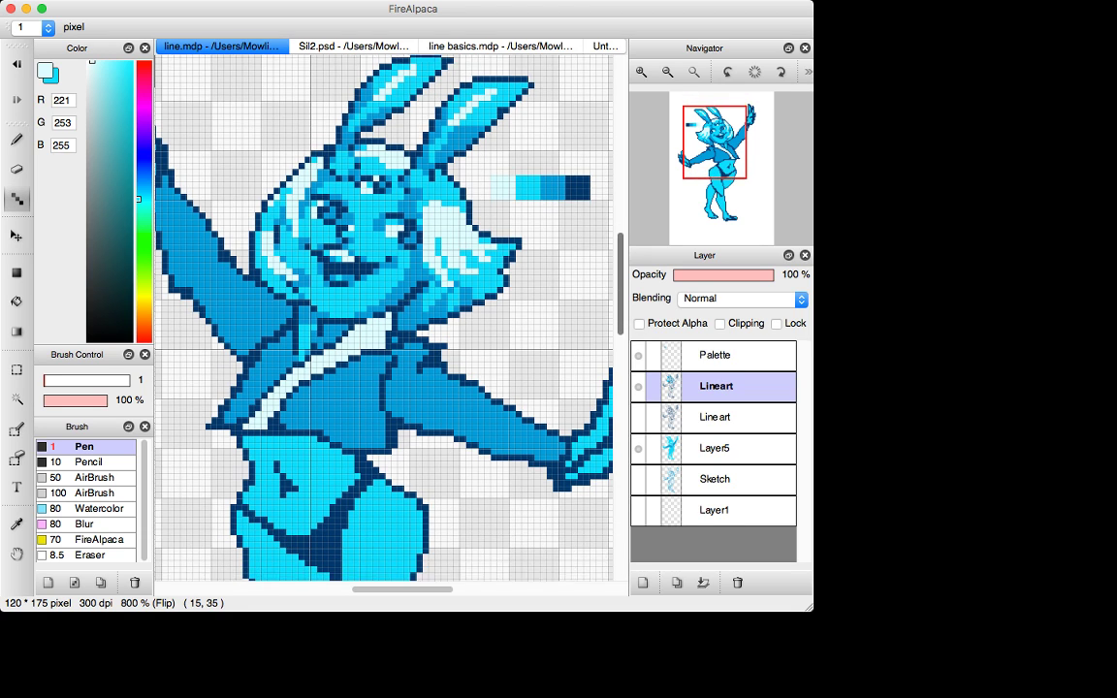
key(i)
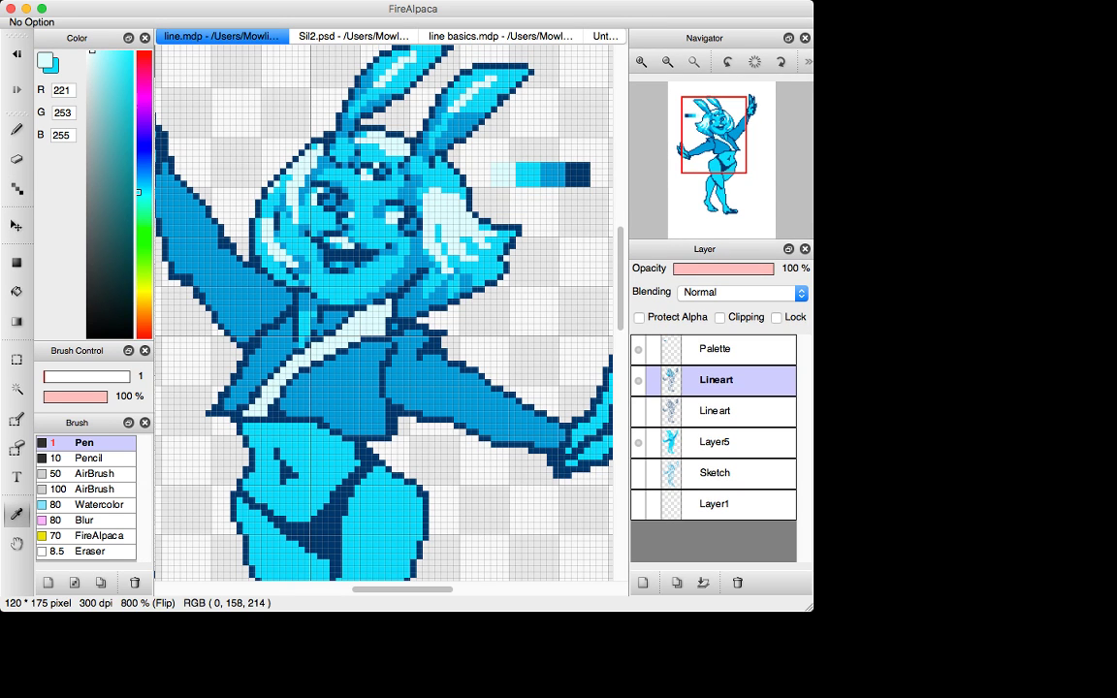
alt+click(363, 306)
click(369, 319)
key(super+z)
click(370, 319)
key(x)
click(375, 319)
key(x)
drag(389, 312, 389, 306)
key(super+z)
key(x)
click(389, 306)
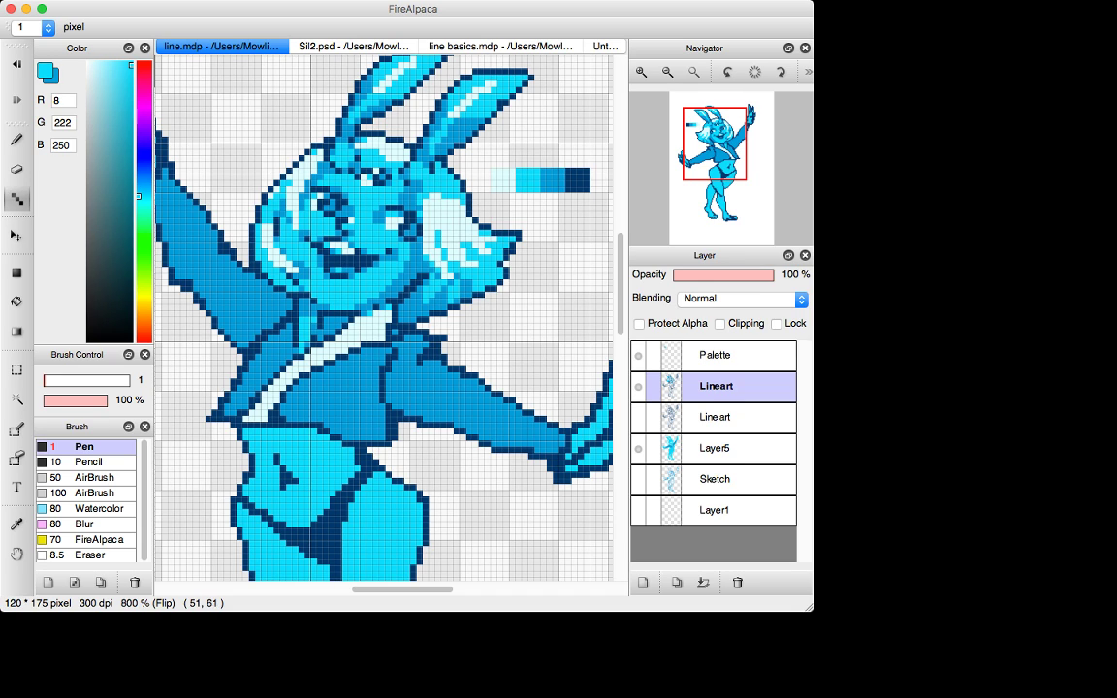
Step: Fill the upper end of the pale chest strip below the neck with bright blue (RGB 8, 222, 250)
key(x)
click(389, 326)
alt+click(366, 277)
drag(351, 326, 376, 338)
key(super+z)
key(super+z)
key(g)
click(381, 330)
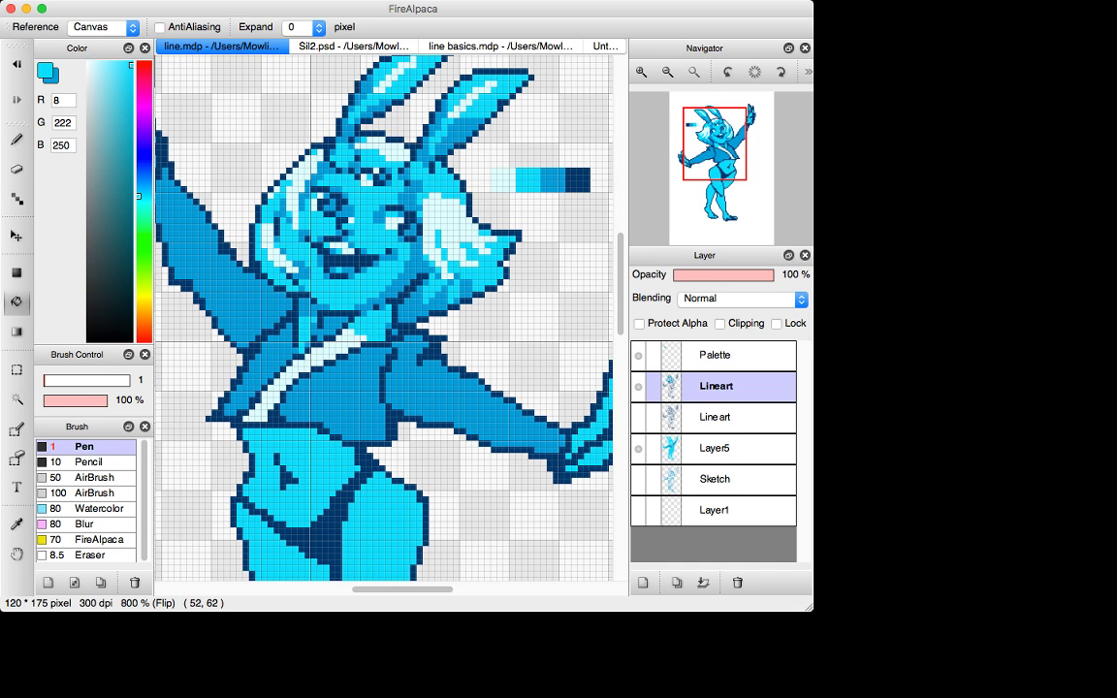
key(d)
alt+click(346, 291)
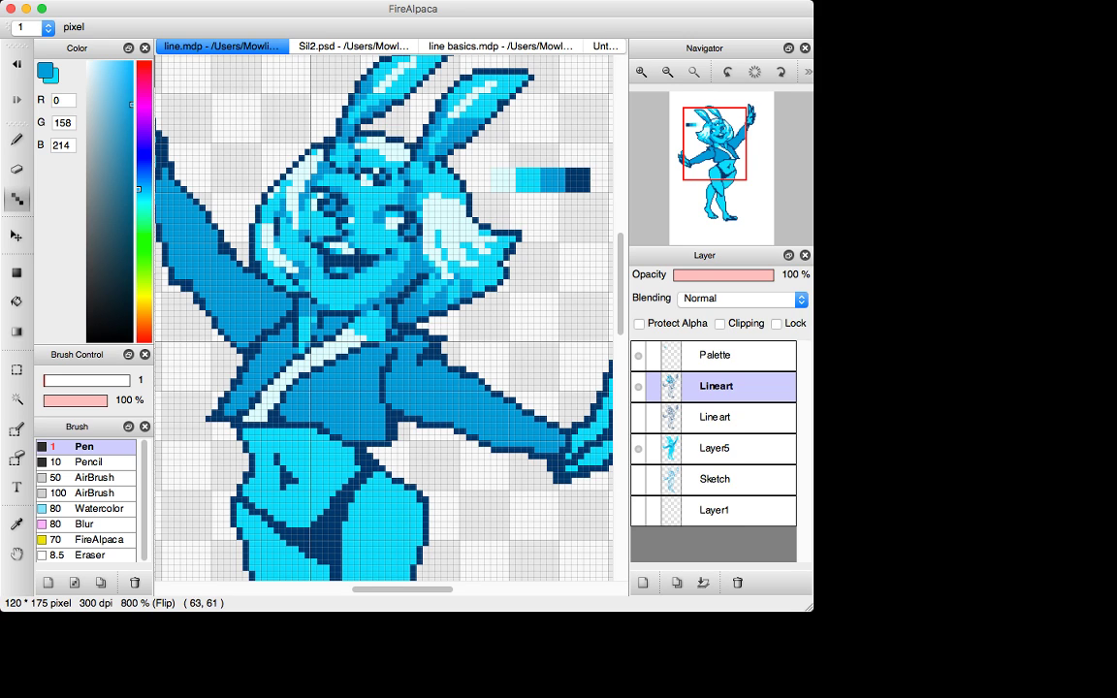
key(x)
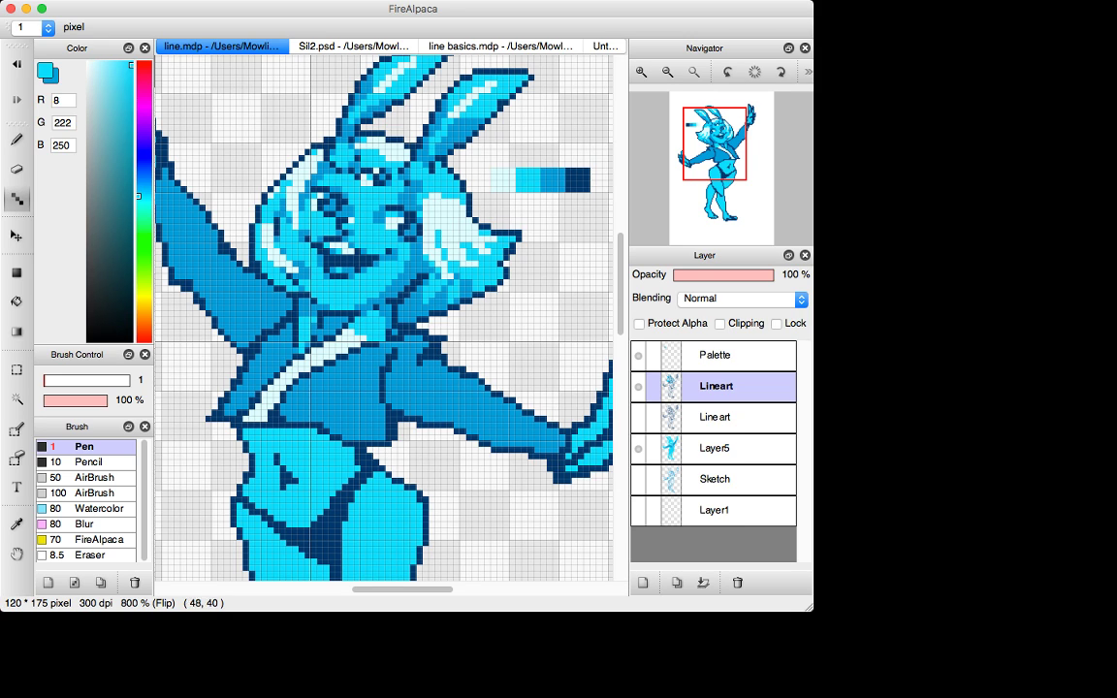
key(x)
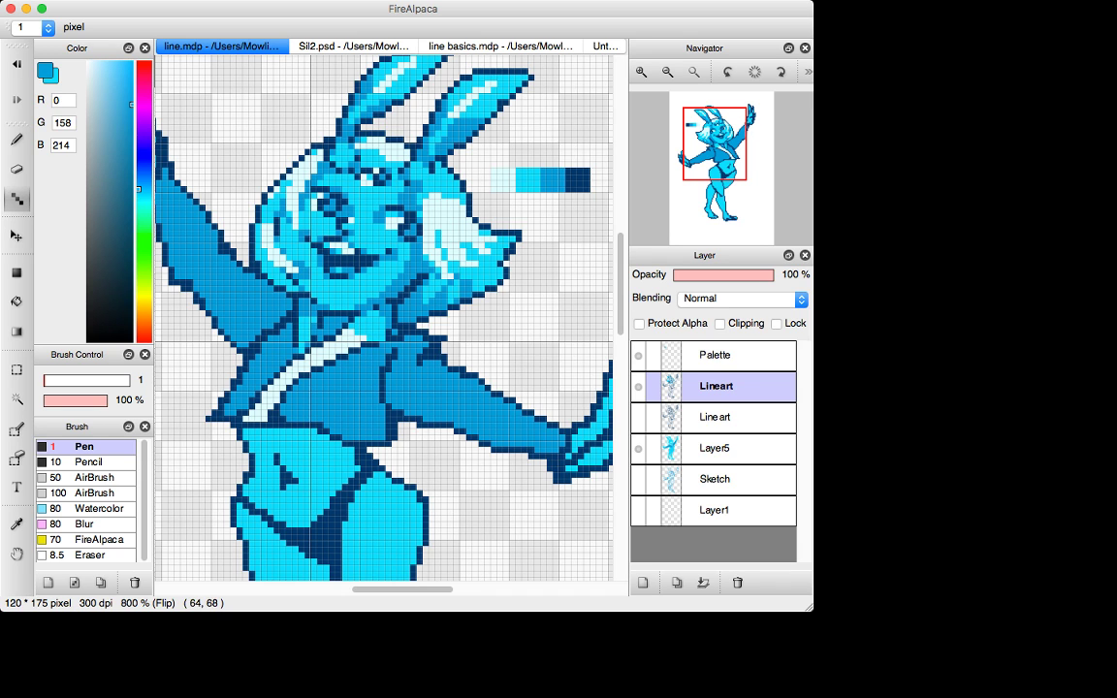
Step: Replace the dark outline along the upper part of the chest strip's lower edge with pale blue (RGB 221, 253, 255)
alt+click(504, 435)
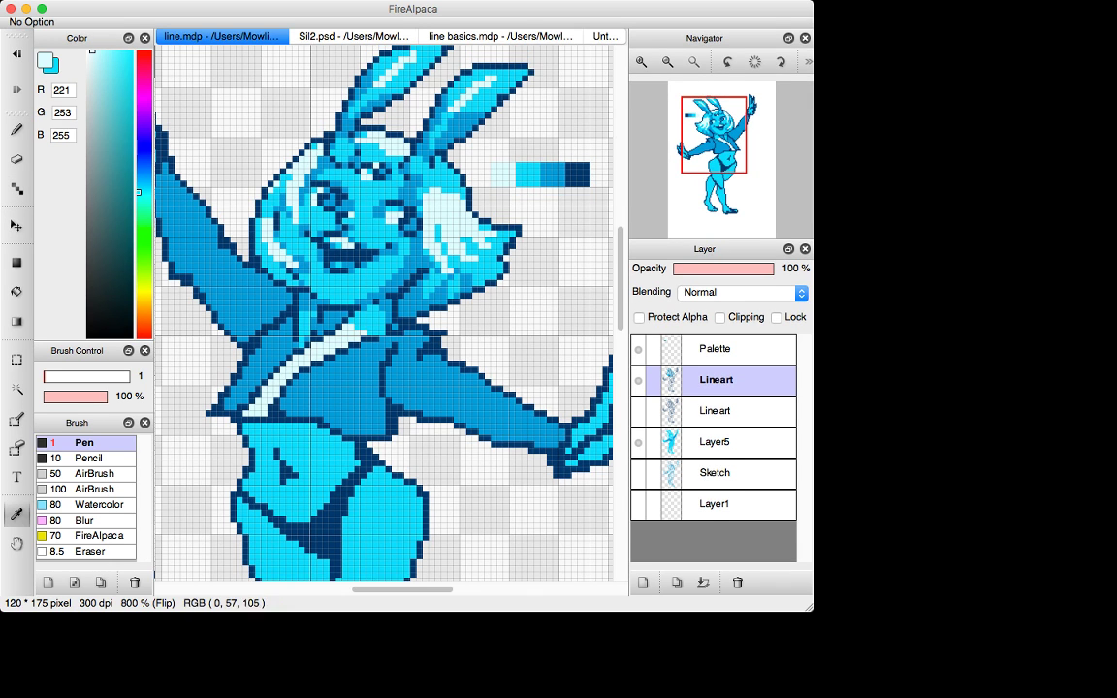
key(g)
click(327, 363)
click(344, 357)
click(356, 351)
click(370, 344)
key(d)
key(g)
click(371, 345)
Step: Replace the rest of the chest strip's dark lower outline and its upper outline with pale blue (RGB 221, 253, 255)
key(i)
key(g)
click(300, 381)
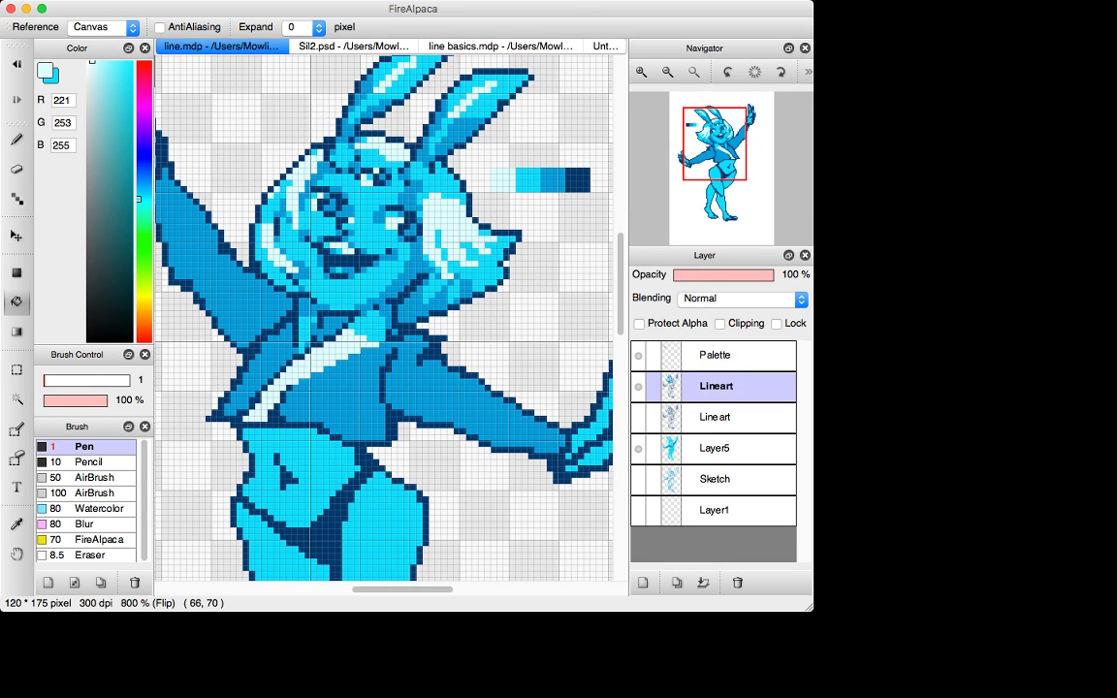
click(293, 387)
click(288, 394)
key(d)
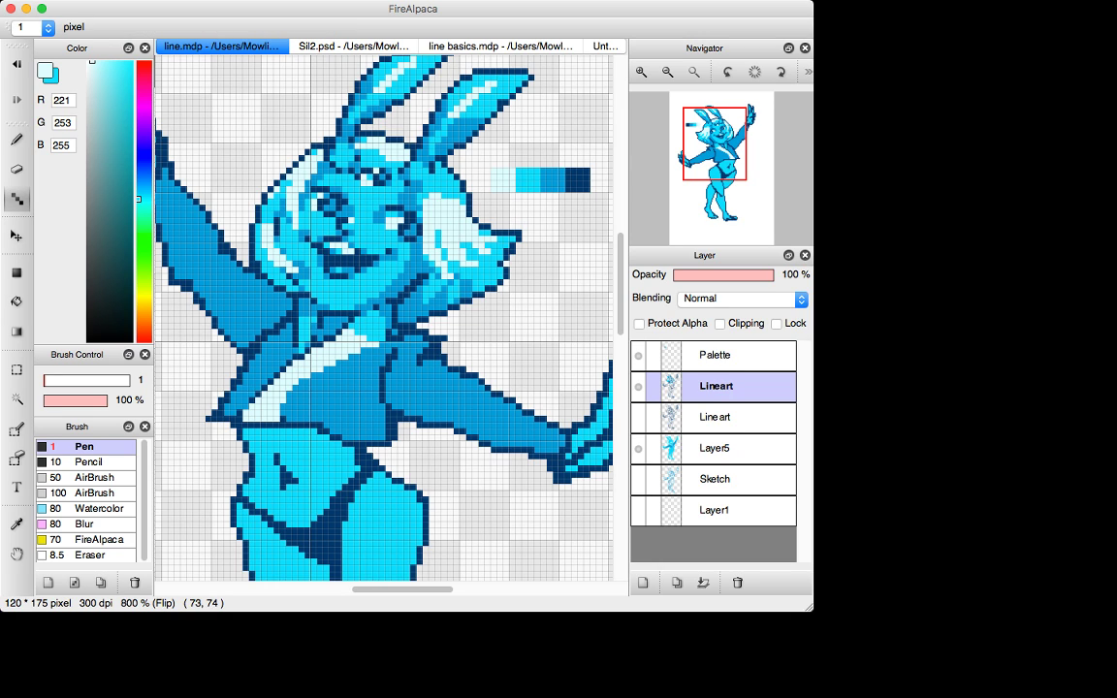
drag(261, 391, 291, 361)
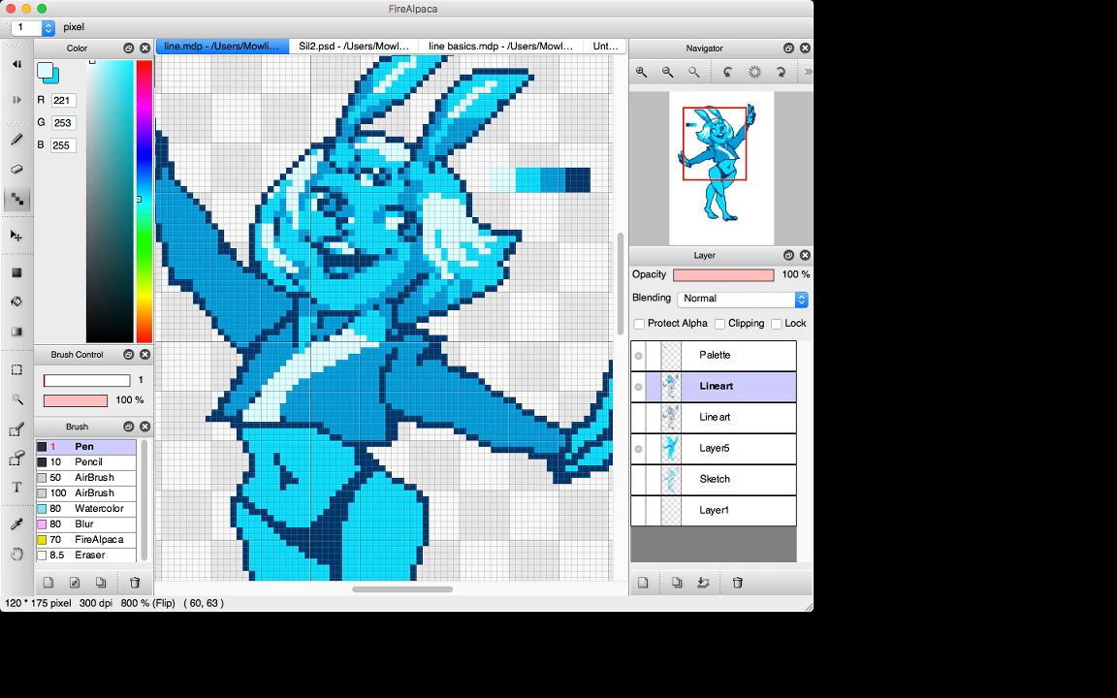
Step: Shade the upper edge and middle of the pale chest strip with a bright blue (RGB 8, 222, 250) band
key(x)
key(i)
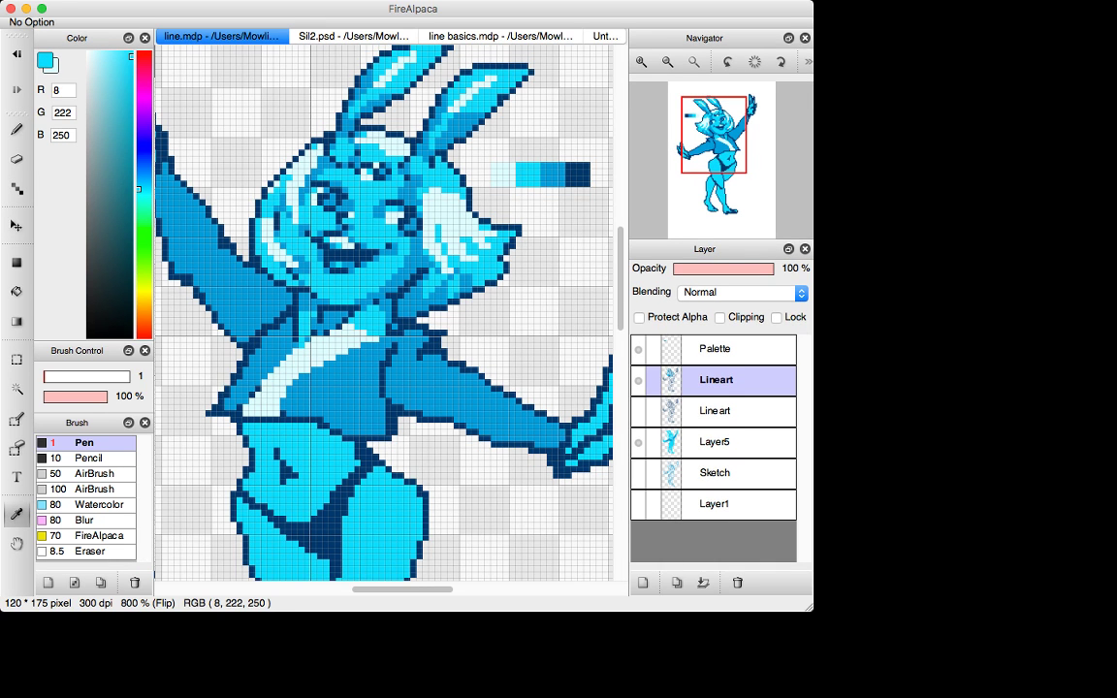
key(n)
click(295, 305)
click(305, 299)
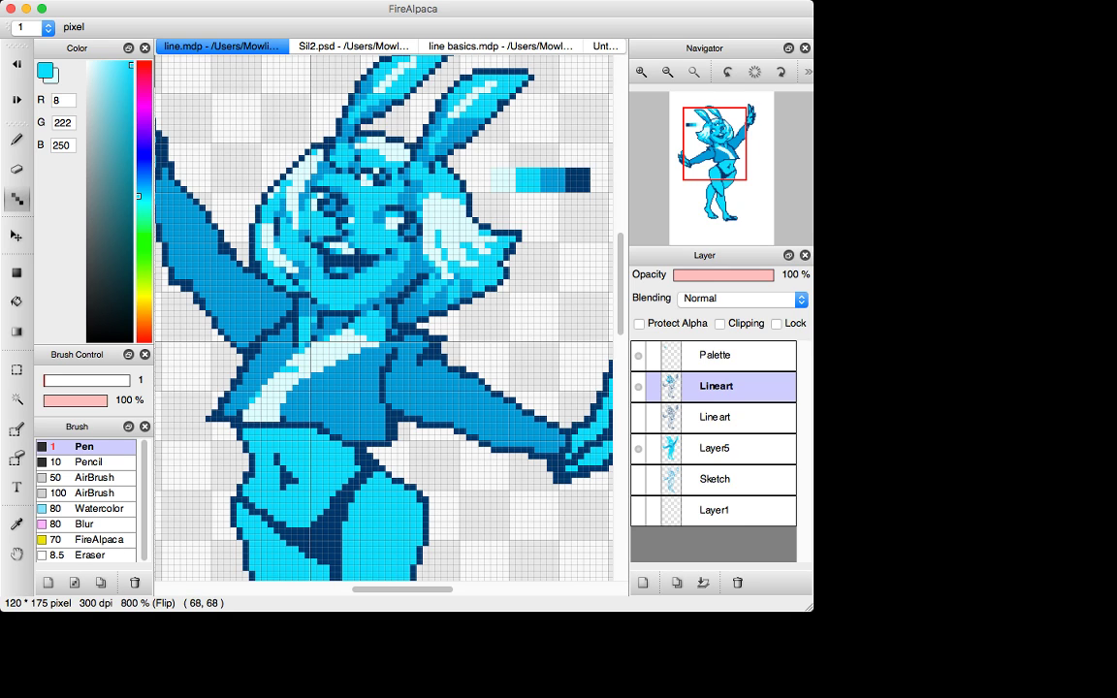
click(307, 381)
key(g)
key(n)
drag(282, 388, 288, 394)
click(277, 386)
key(g)
click(300, 368)
key(n)
Step: Add dark blue (RGB 0, 57, 105) shadow pixels where the outstretched arm meets the torso and near the raised arm's shoulder
key(i)
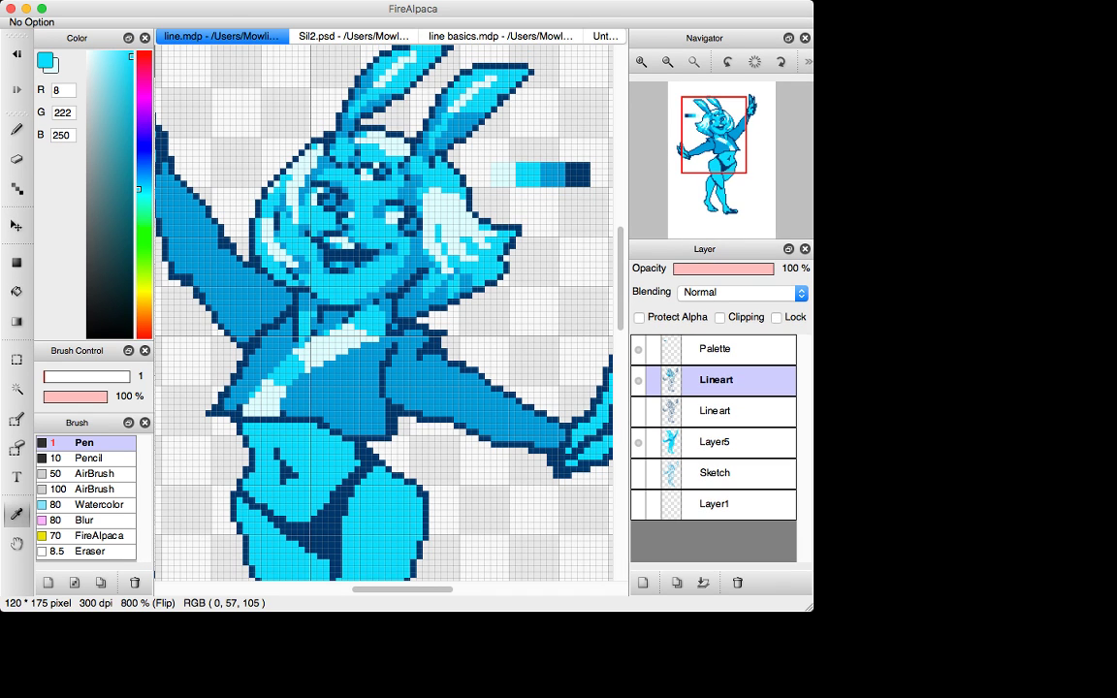
click(276, 324)
key(n)
click(261, 293)
click(261, 298)
drag(407, 366, 392, 408)
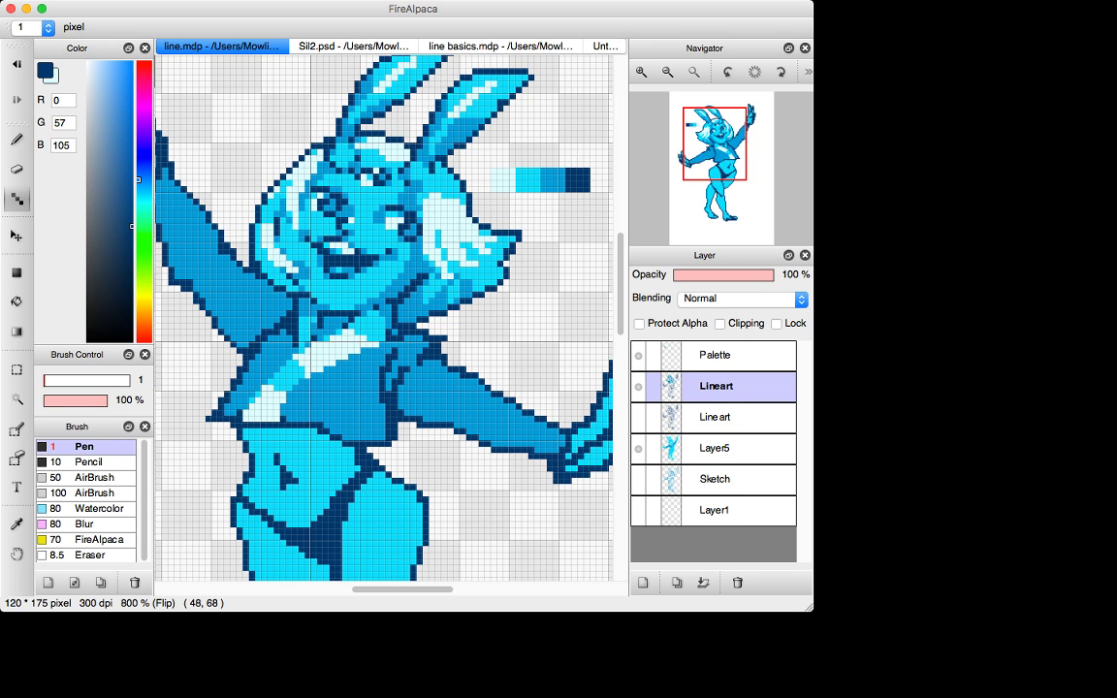
Step: Paint bright blue (RGB 8, 222, 250) light areas along the upper side and forearm of the outstretched arm
key(i)
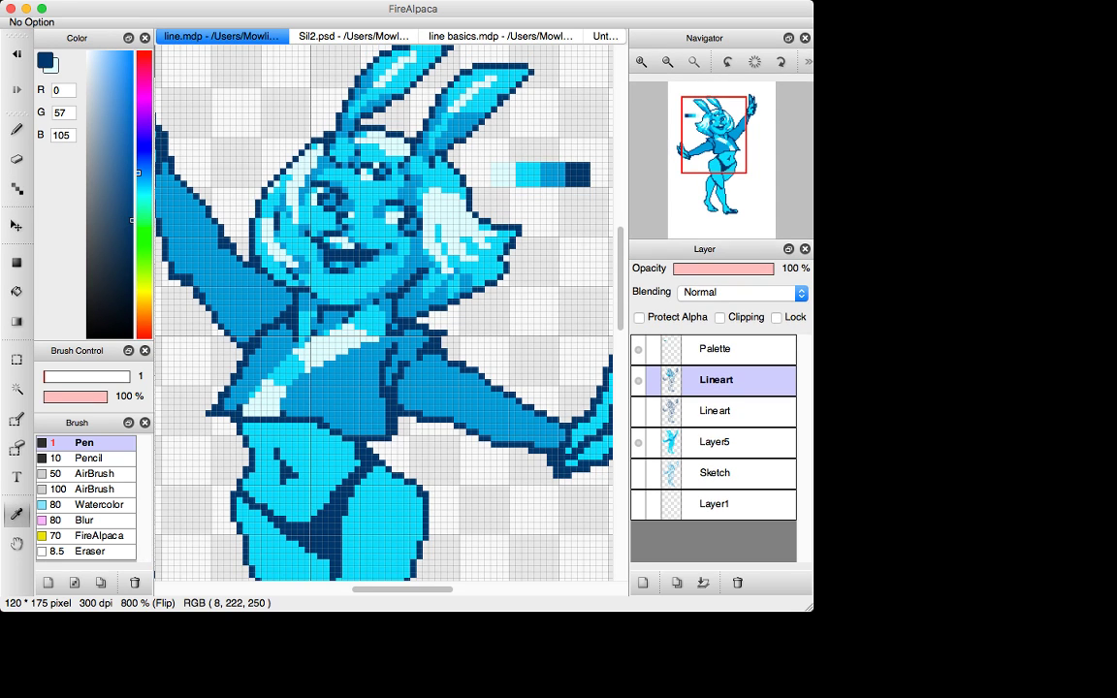
click(373, 324)
key(n)
mouse_move(410, 345)
mouse_down()
mouse_move(416, 371)
mouse_move(448, 370)
mouse_move(438, 391)
mouse_move(495, 394)
mouse_move(497, 407)
mouse_move(536, 426)
mouse_up()
click(469, 388)
key(super+z)
mouse_move(476, 406)
mouse_down()
mouse_move(543, 431)
mouse_move(493, 410)
mouse_up()
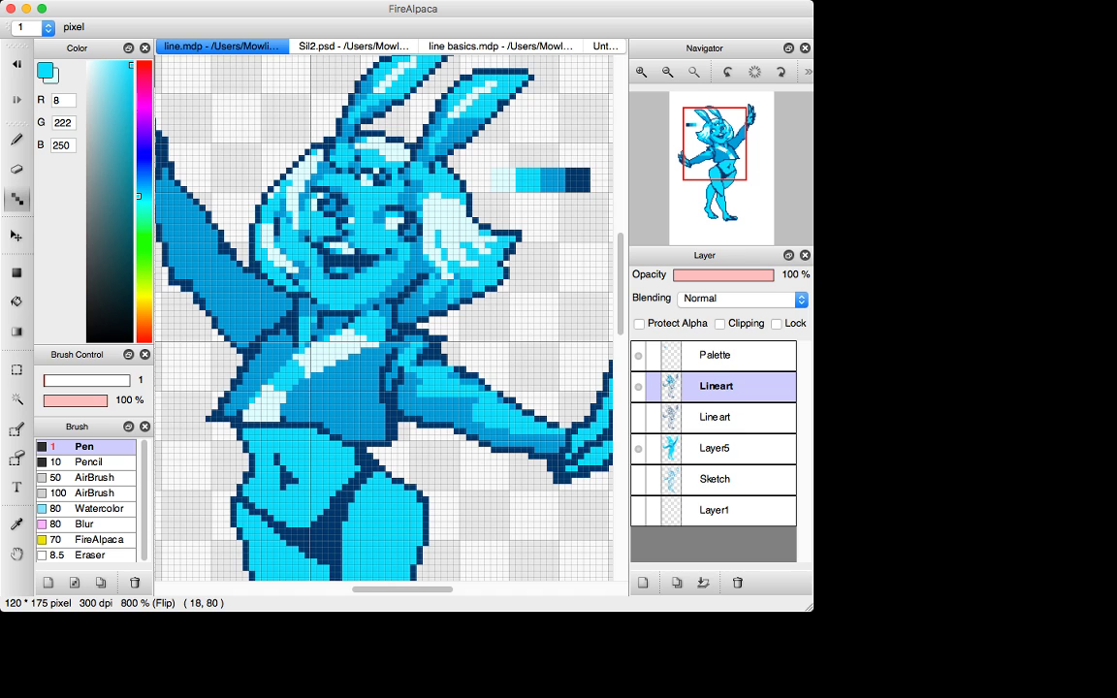
Step: Paint bright blue (RGB 8, 222, 250) light areas along the raised arm from the wrist to the shoulder
key(super+minus)
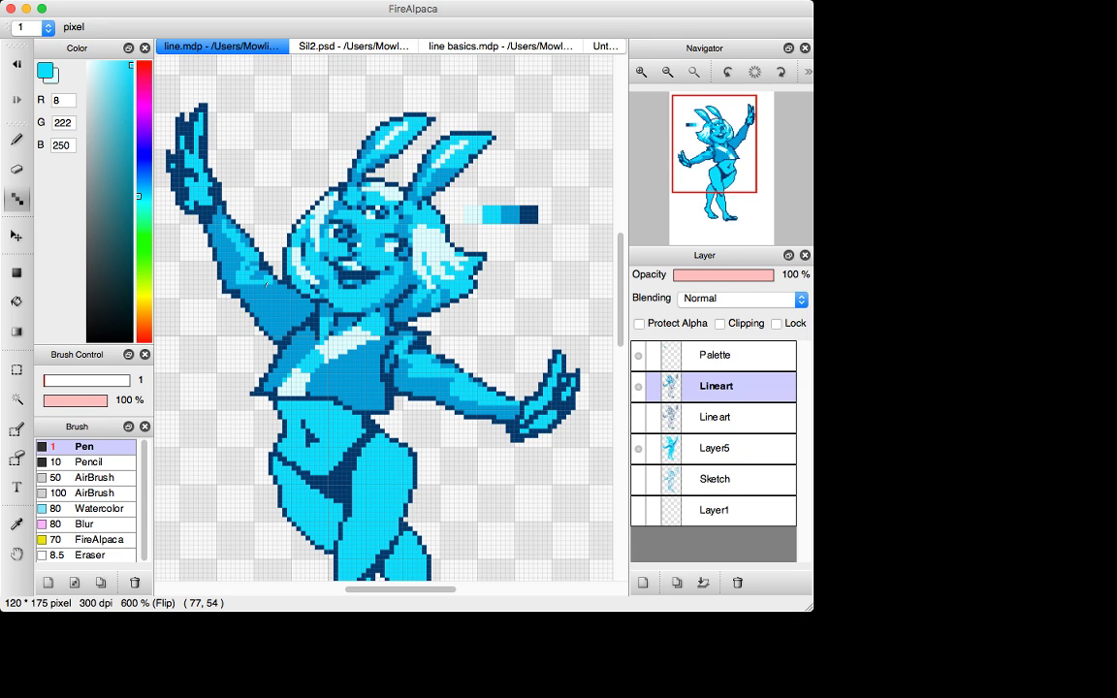
key(g)
key(n)
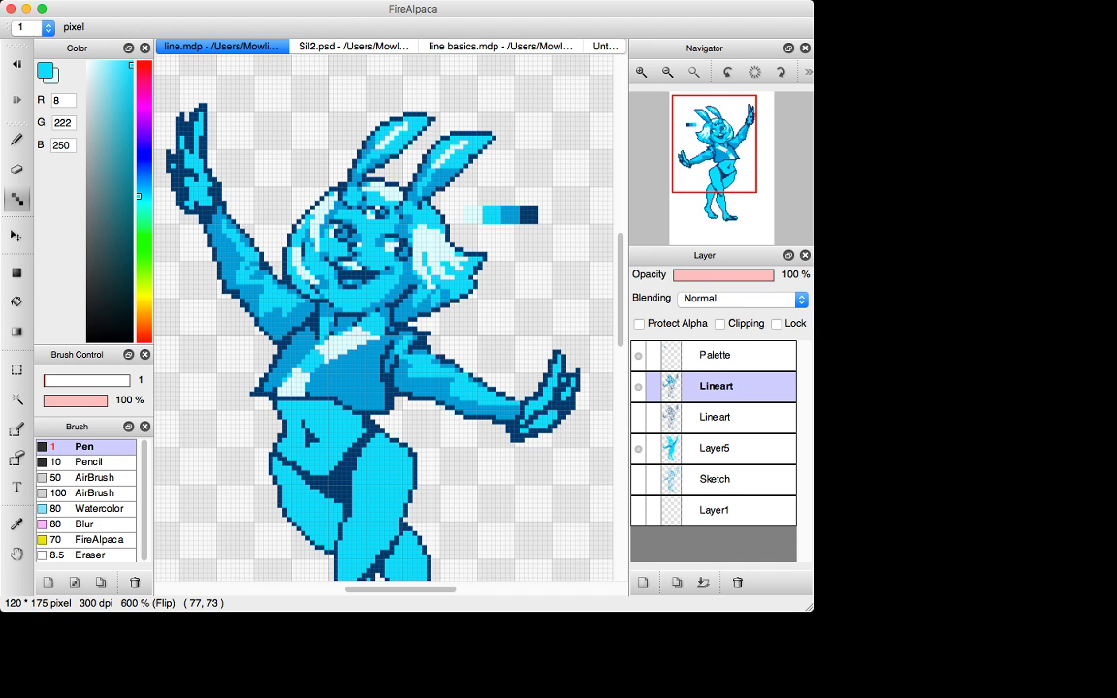
Step: Examine the shading of both arms and the chest on the full figure at actual size
key(super+minus)
key(super+minus)
key(super+minus)
key(super+minus)
key(super+minus)
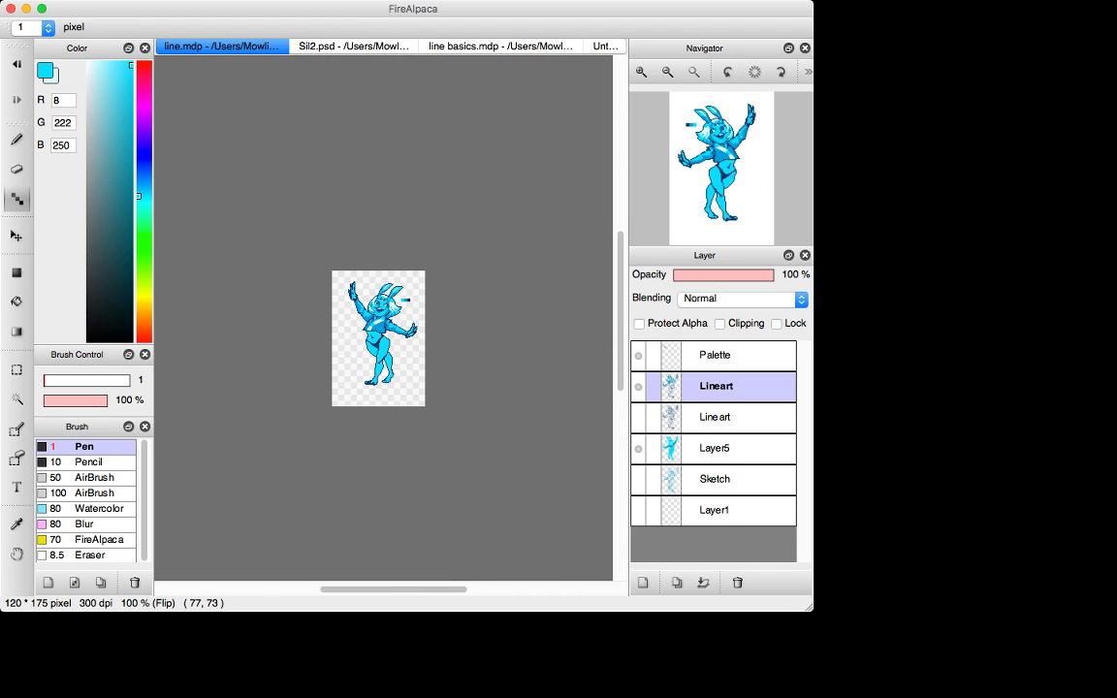
key(ctrl+plus)
key(ctrl+plus)
key(ctrl+plus)
key(ctrl+plus)
key(ctrl+plus)
key(ctrl+plus)
Step: Paint a pale blue (RGB 221, 253, 255) cuff highlight at the wrist of the outstretched arm
key(i)
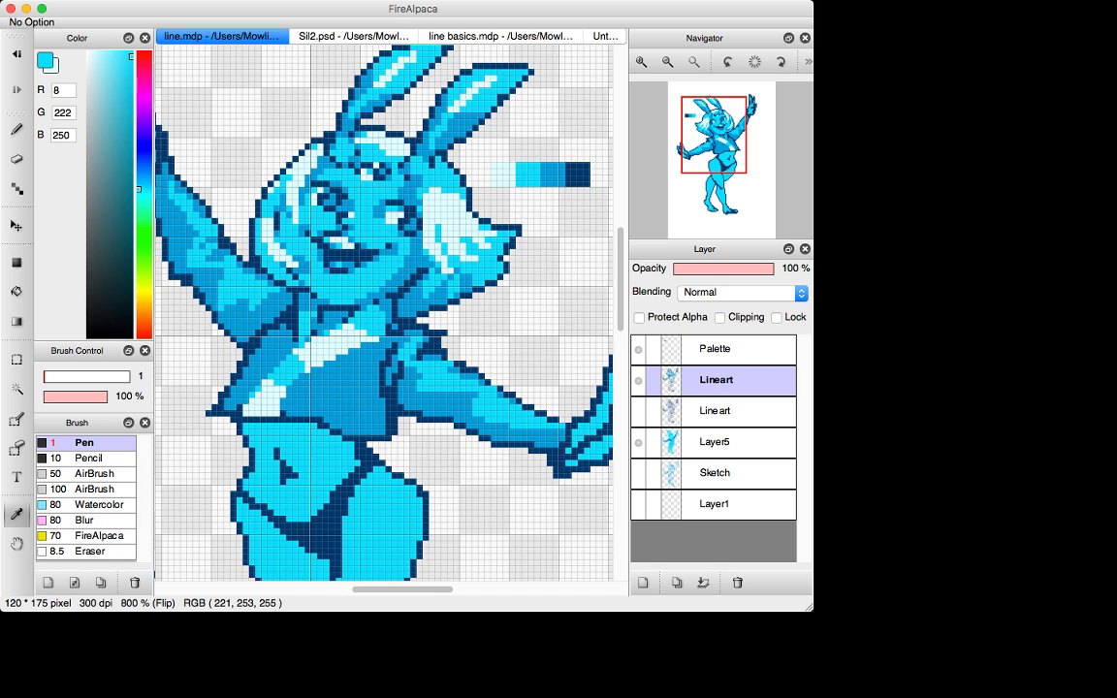
click(250, 306)
key(d)
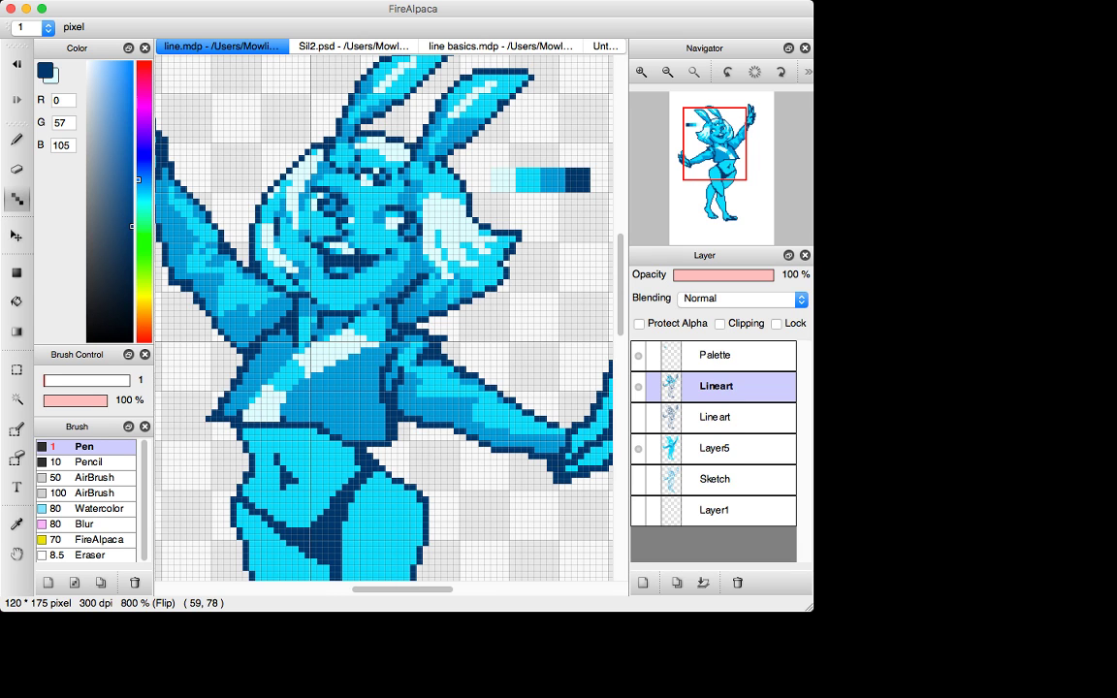
alt+click(332, 351)
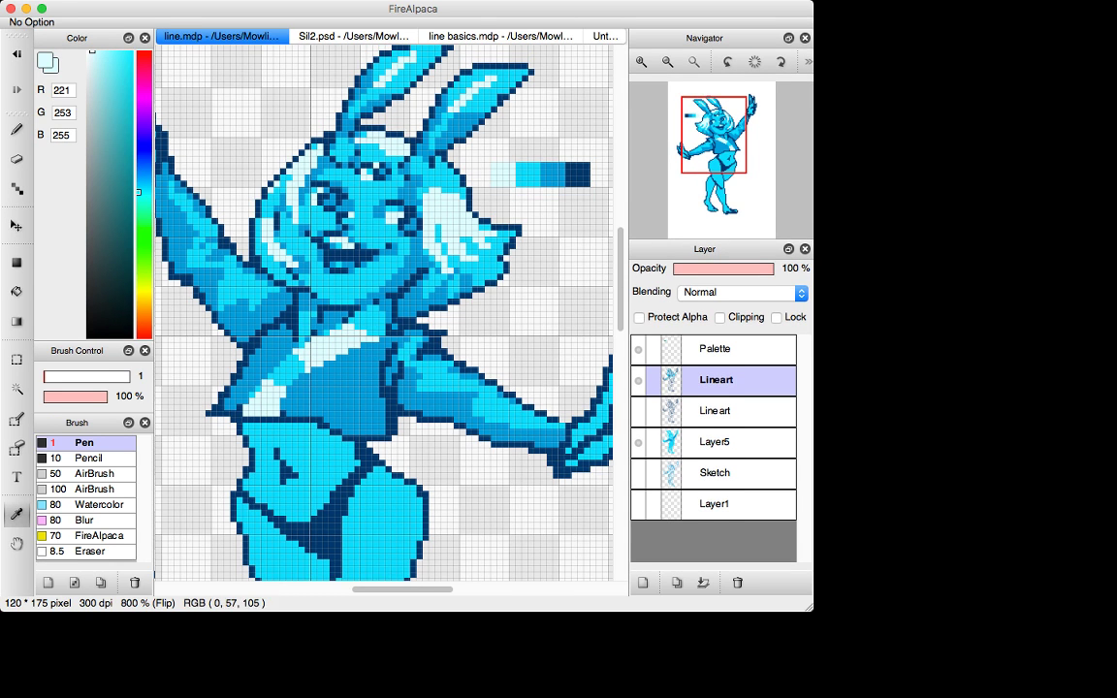
mouse_move(560, 428)
mouse_down()
mouse_move(545, 450)
mouse_move(562, 442)
mouse_up()
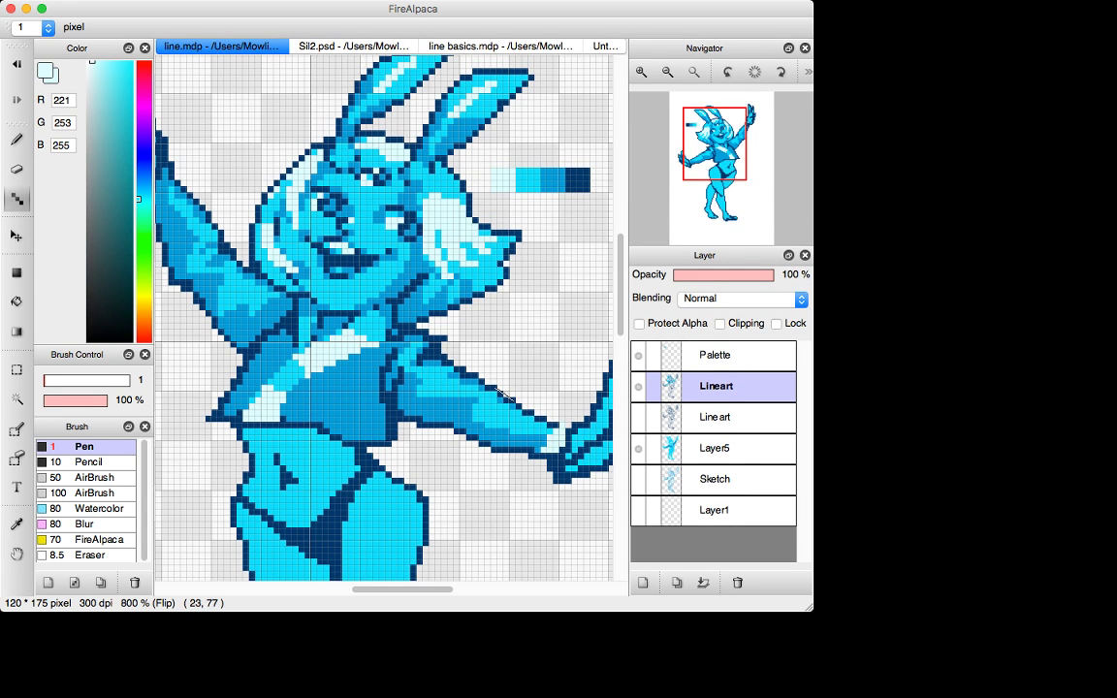
Step: Paint a pale blue (RGB 221, 253, 255) cuff highlight at the wrist of the raised arm
key(super+minus)
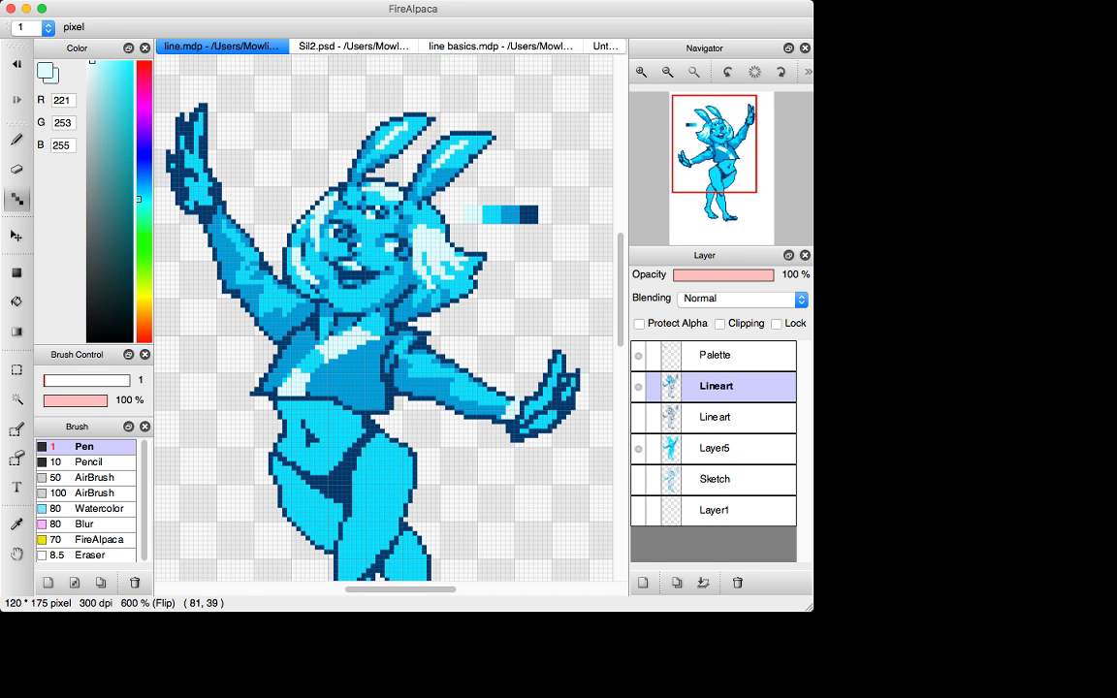
drag(219, 211, 215, 221)
key(super+z)
click(191, 205)
click(195, 202)
click(211, 217)
Step: Sample dark blue (RGB 0, 57, 105) and medium blue (RGB 0, 158, 214) from the palette as the two painting colors
key(super+Up)
key(i)
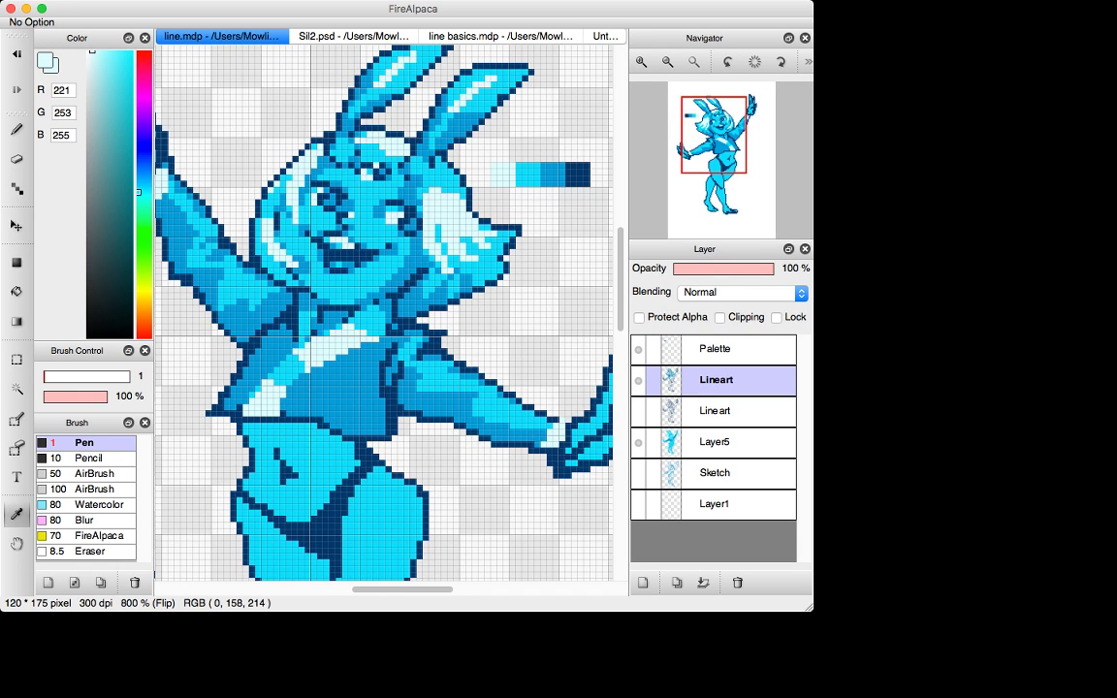
click(577, 175)
key(x)
click(552, 175)
key(p)
key(x)
click(418, 178)
alt+click(361, 157)
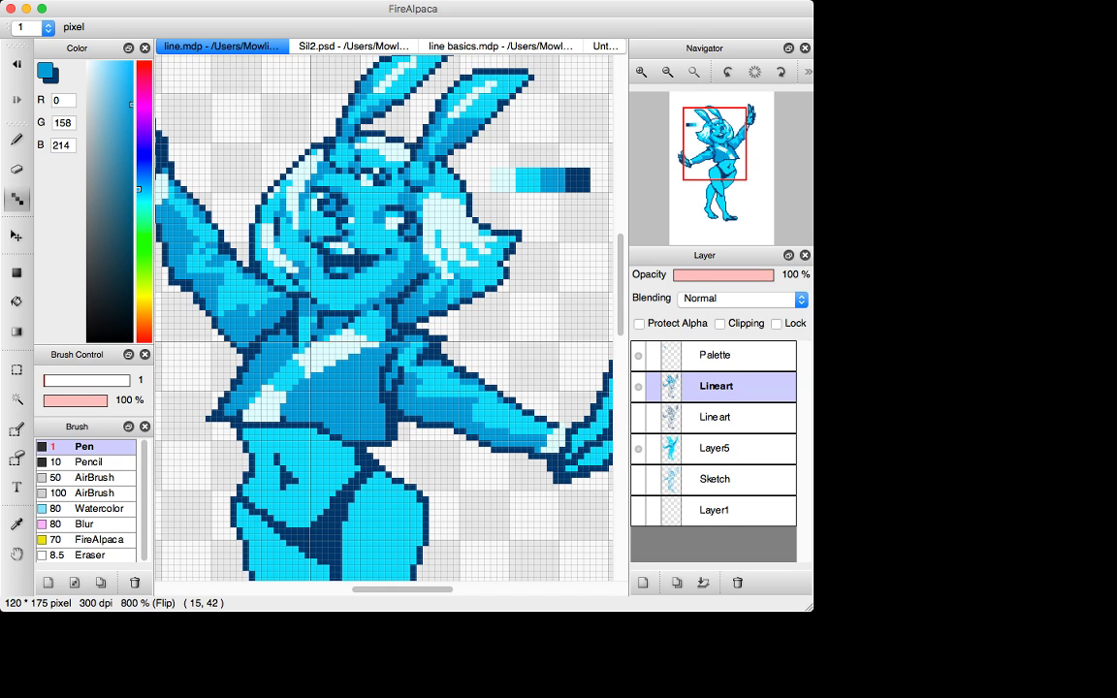
scroll(183, 542, down, 3)
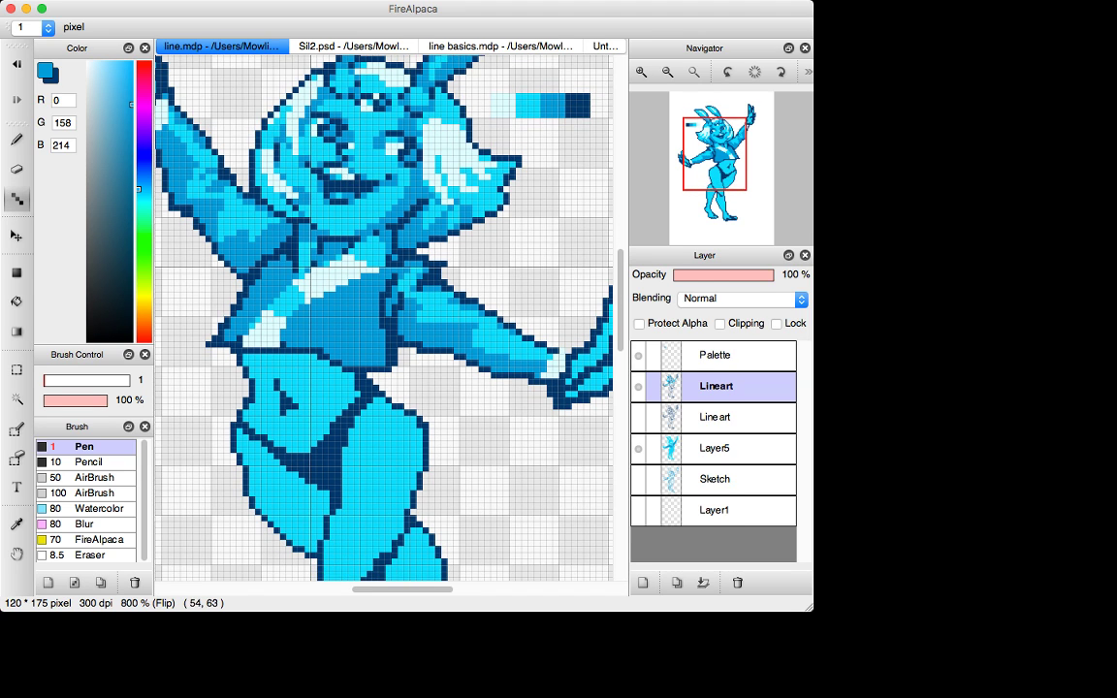
Step: Touch up the shading at the neck and upper chest with bright blue (RGB 8, 222, 250) and medium blue (RGB 0, 158, 214)
key(x)
alt+click(374, 254)
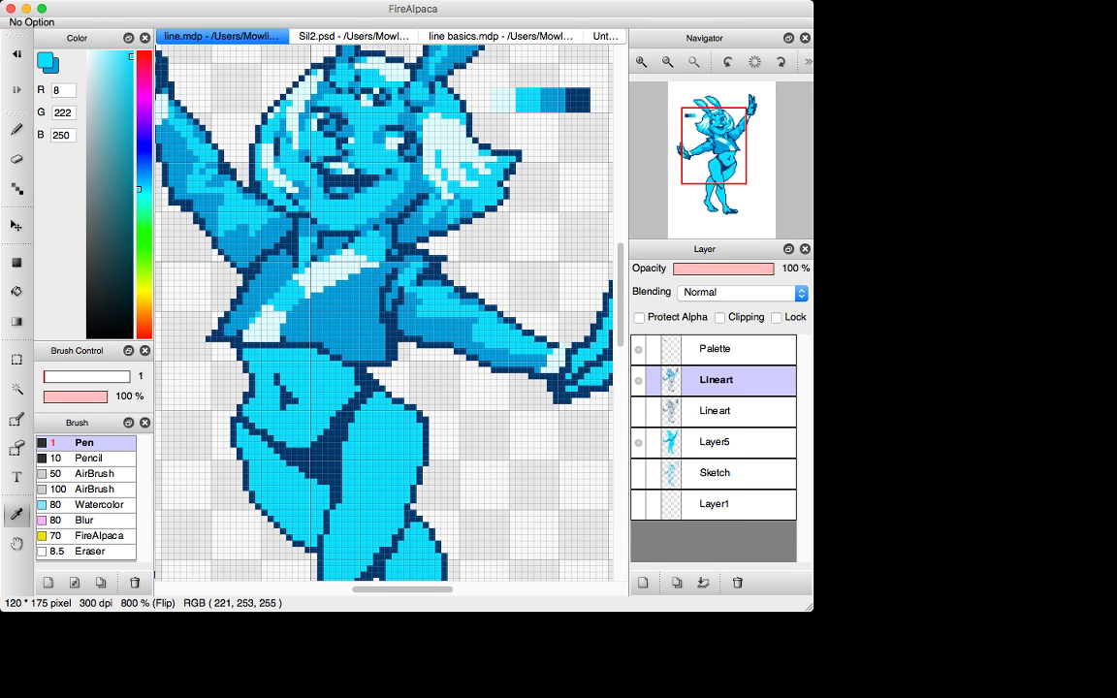
click(359, 276)
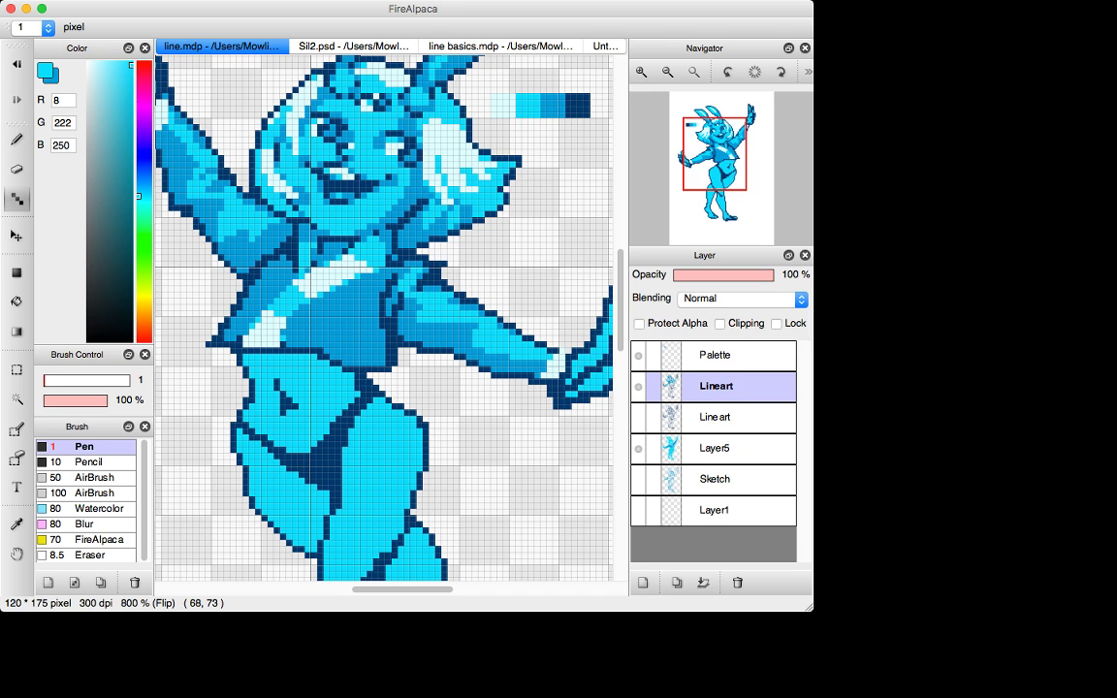
key(x)
key(i)
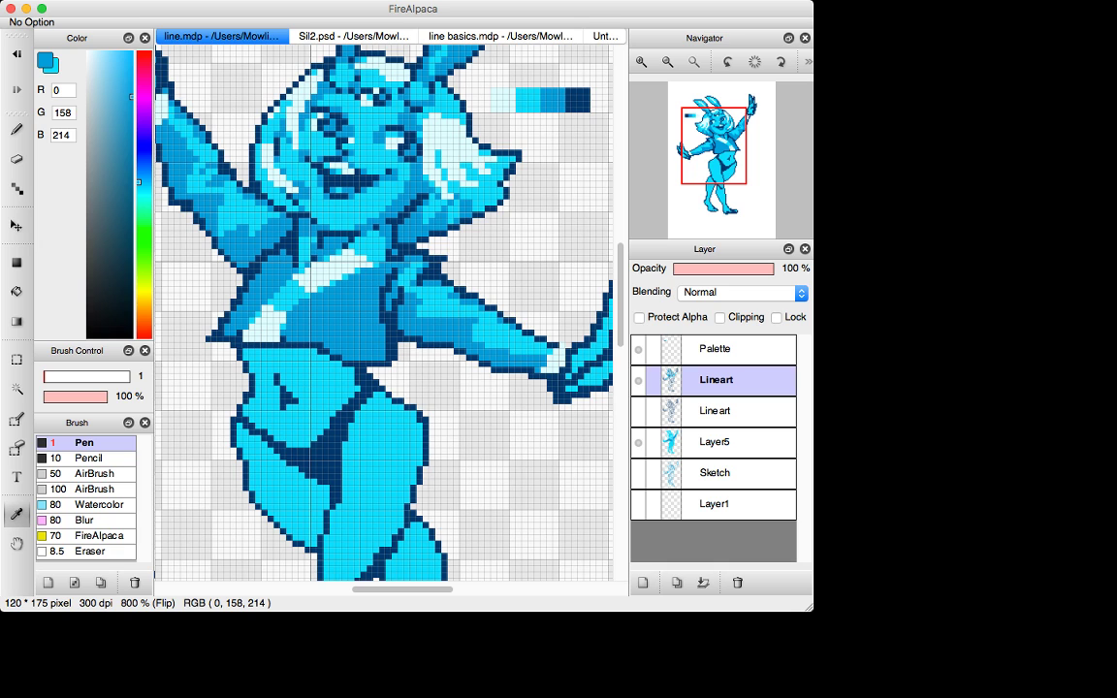
key(x)
click(388, 281)
key(d)
key(x)
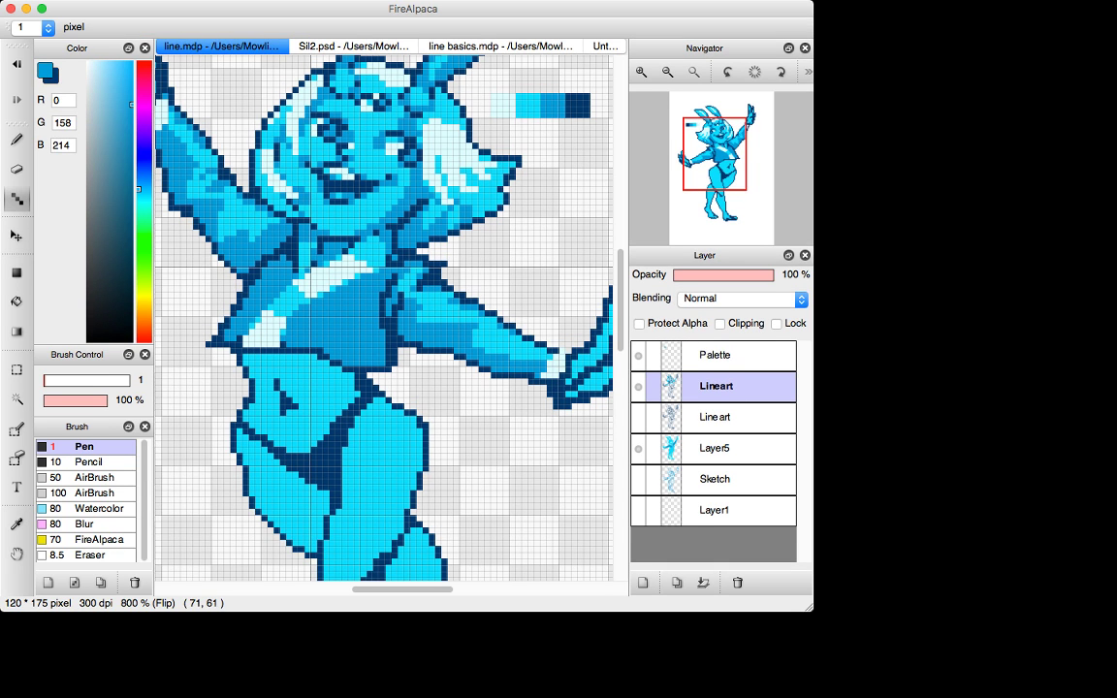
Step: Dither the shadow edges at both shoulders with alternating dark blue (RGB 0, 57, 105) and medium blue (RGB 0, 158, 214) pixels
key(x)
key(b)
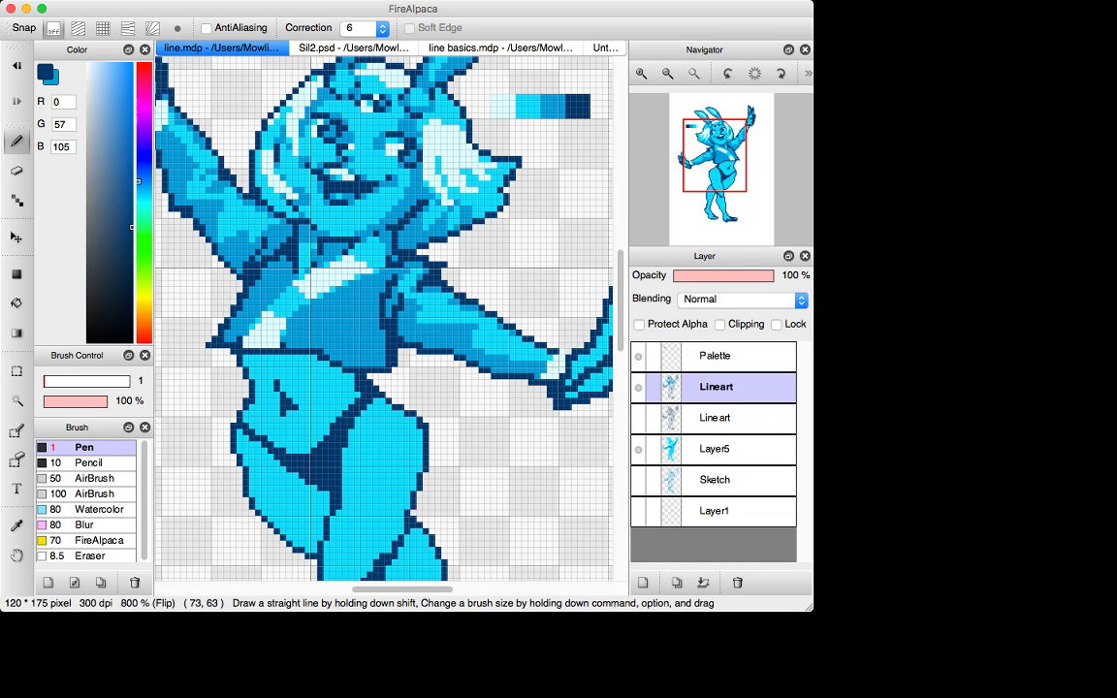
key(x)
key(x)
key(x)
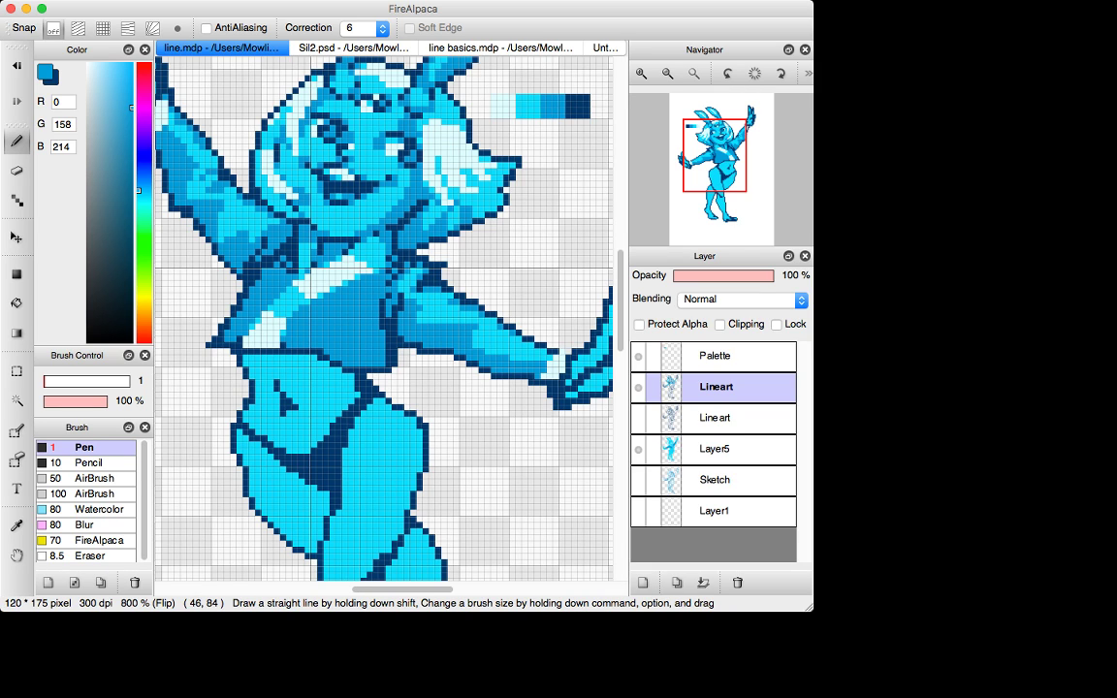
Step: Add a new layer above the line art and paint a small checkerboard strip of dark blue (RGB 0, 57, 105) pixels on the chest
click(643, 582)
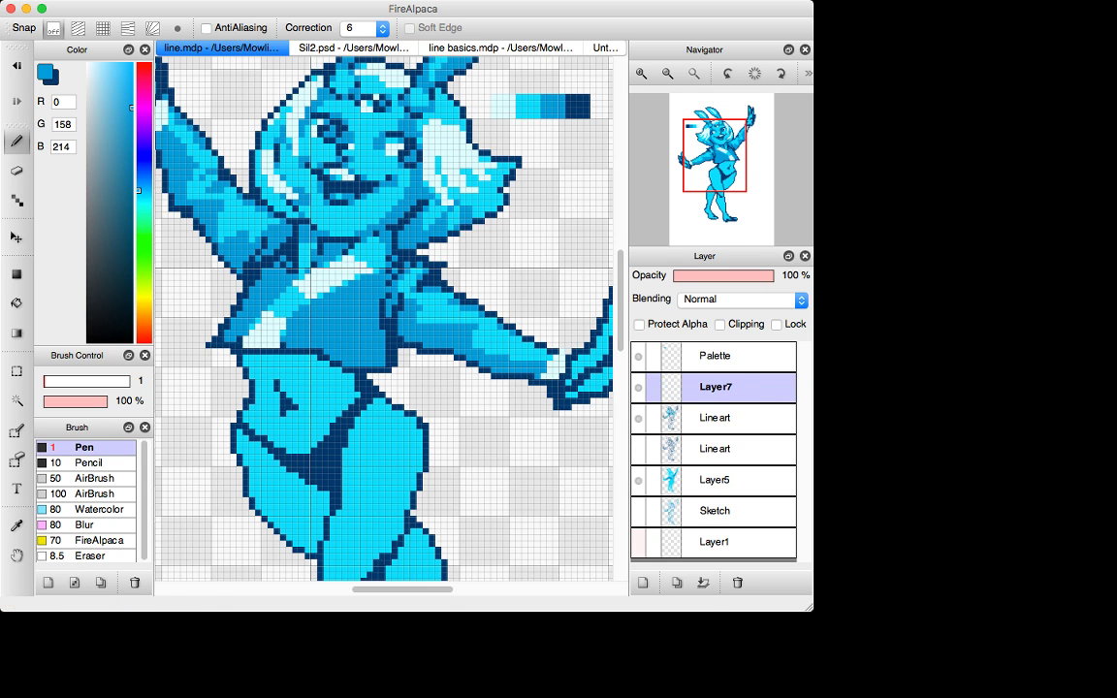
click(16, 200)
key(x)
click(327, 308)
click(339, 308)
click(349, 307)
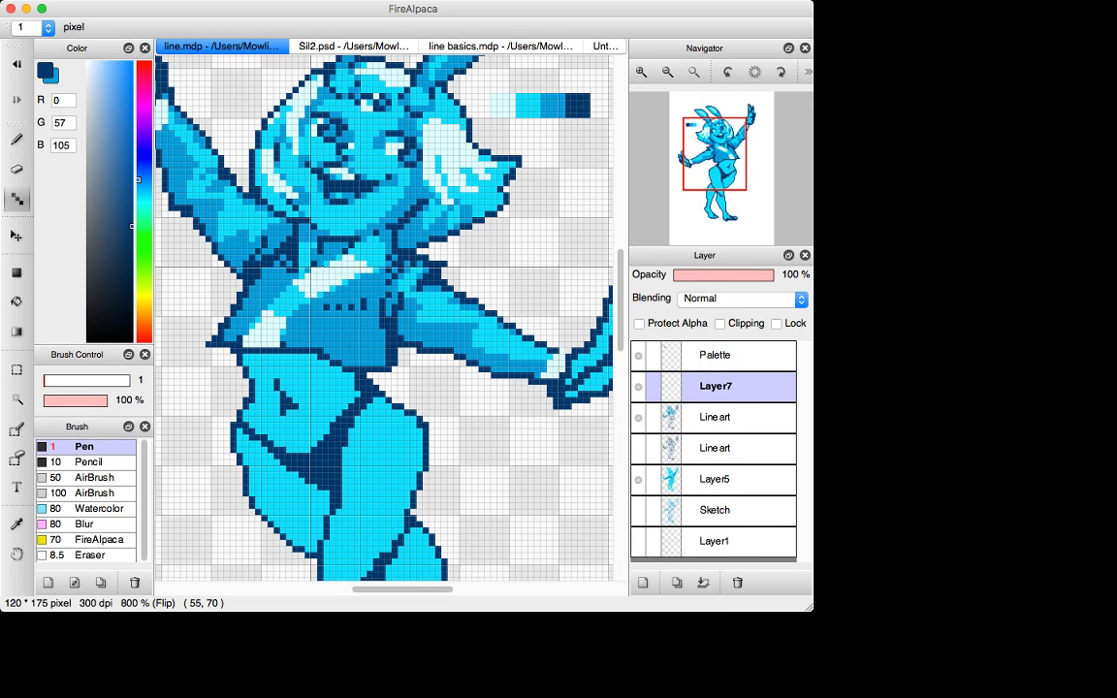
key(super+z)
click(364, 306)
click(332, 313)
click(345, 313)
click(322, 282)
click(333, 283)
click(294, 287)
click(305, 287)
click(316, 287)
click(328, 287)
click(376, 319)
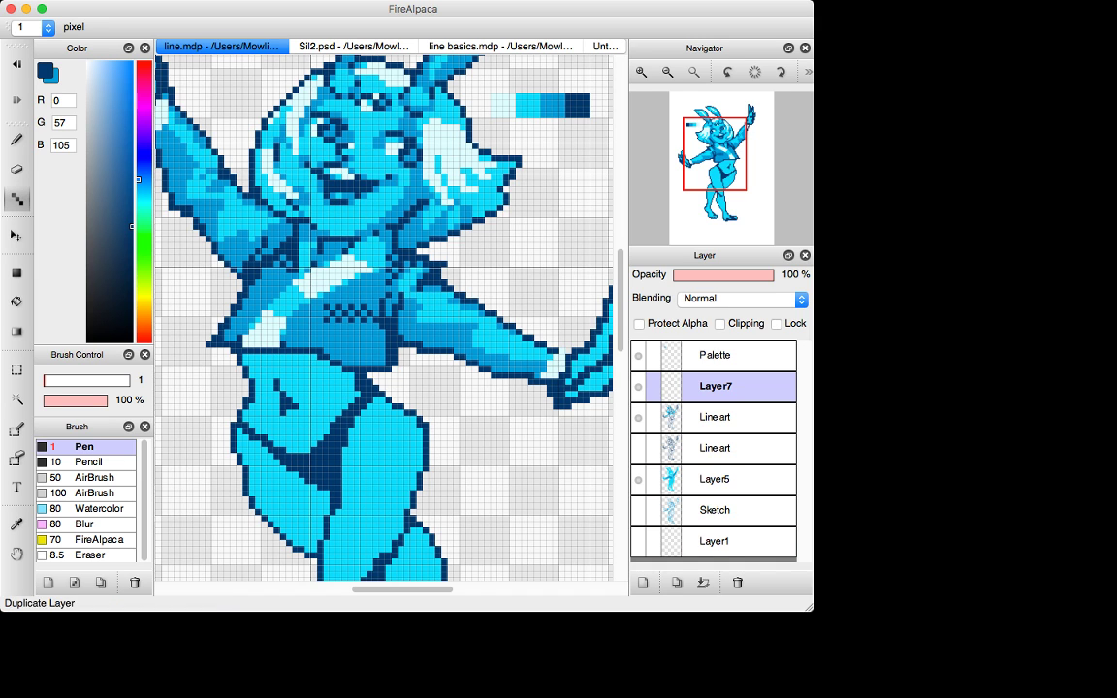
Step: Extend the checkerboard over the lower chest by repeatedly duplicating its layer, shifting the copy down or sideways, and merging it down
click(677, 582)
key(v)
drag(382, 320, 382, 333)
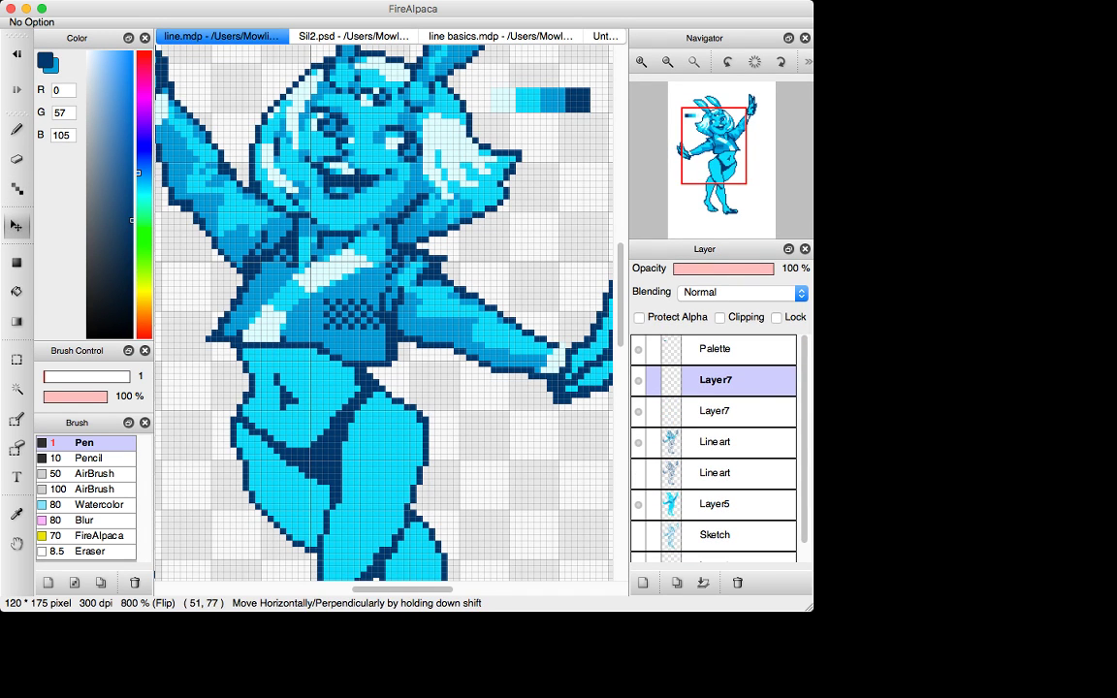
click(703, 582)
click(677, 582)
drag(382, 332, 382, 364)
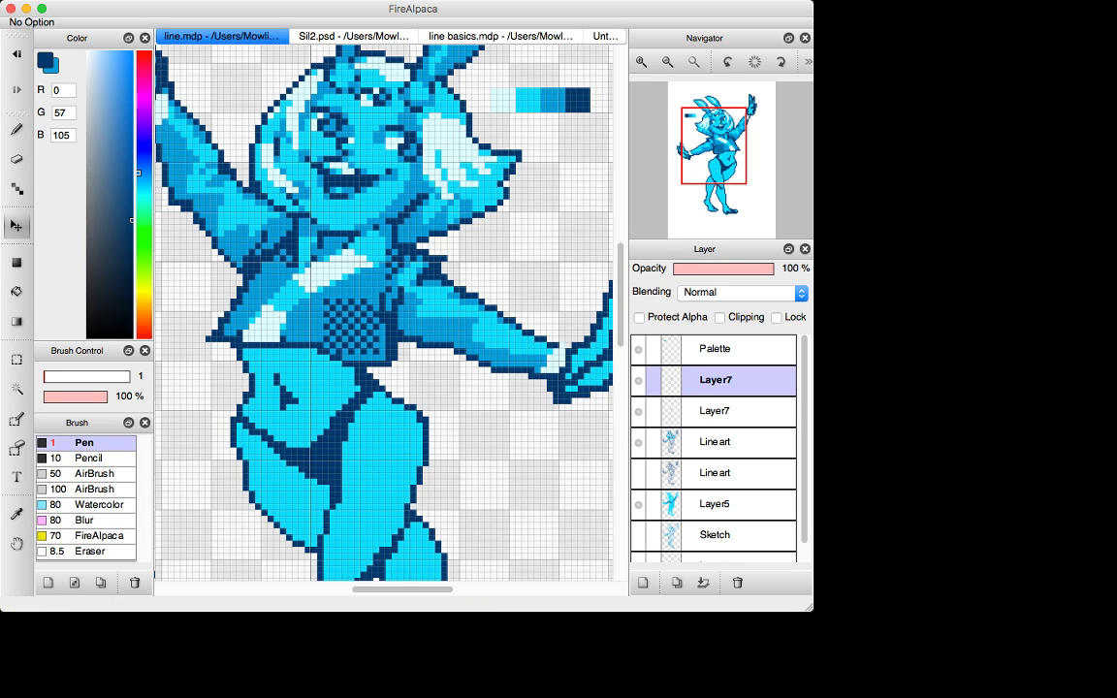
click(704, 582)
click(677, 582)
drag(382, 333, 333, 332)
click(703, 583)
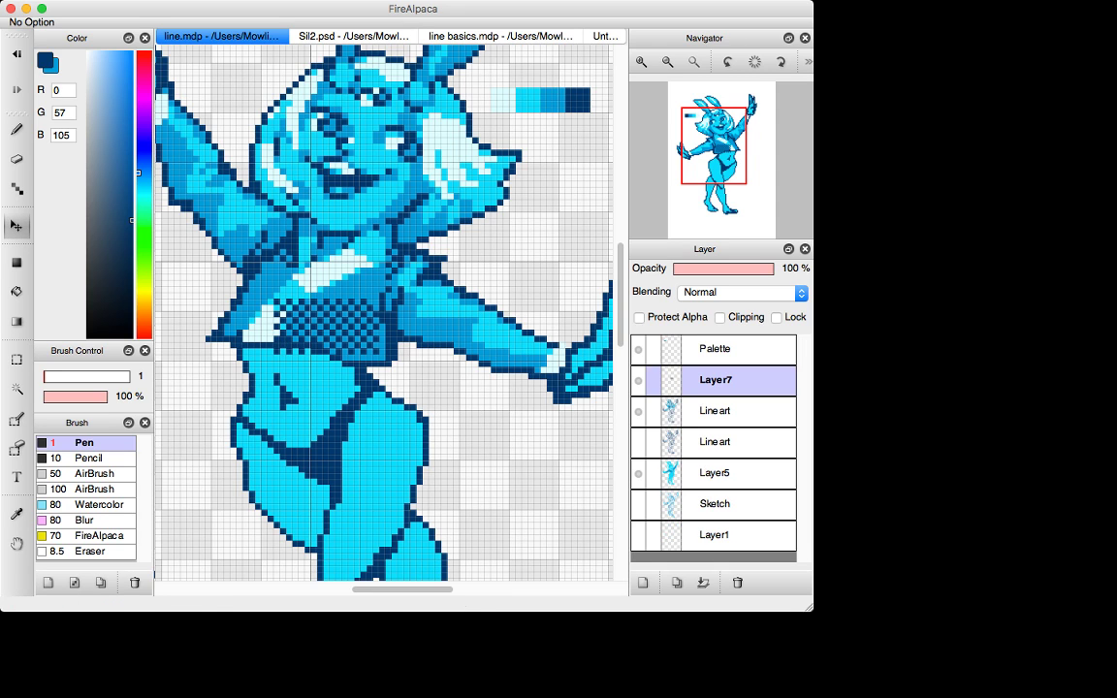
key(b)
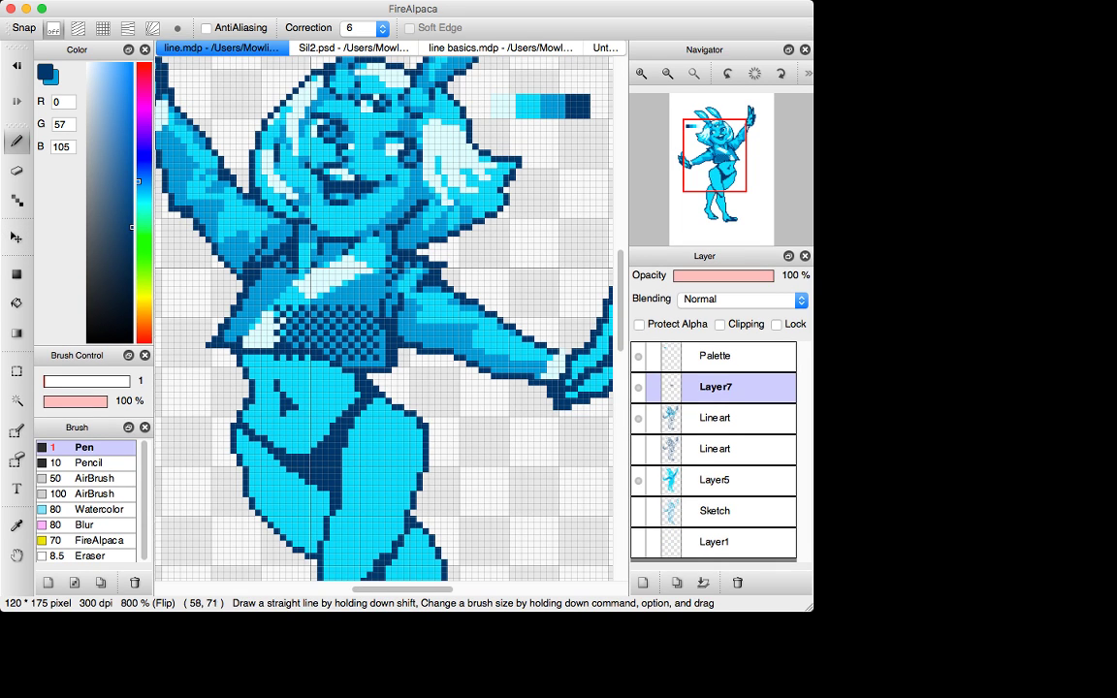
Step: Examine how the chest's checkerboard dithering reads on the full figure at actual size compared with a close-up
key(super+minus)
key(super+minus)
key(super+minus)
key(super+minus)
key(super+minus)
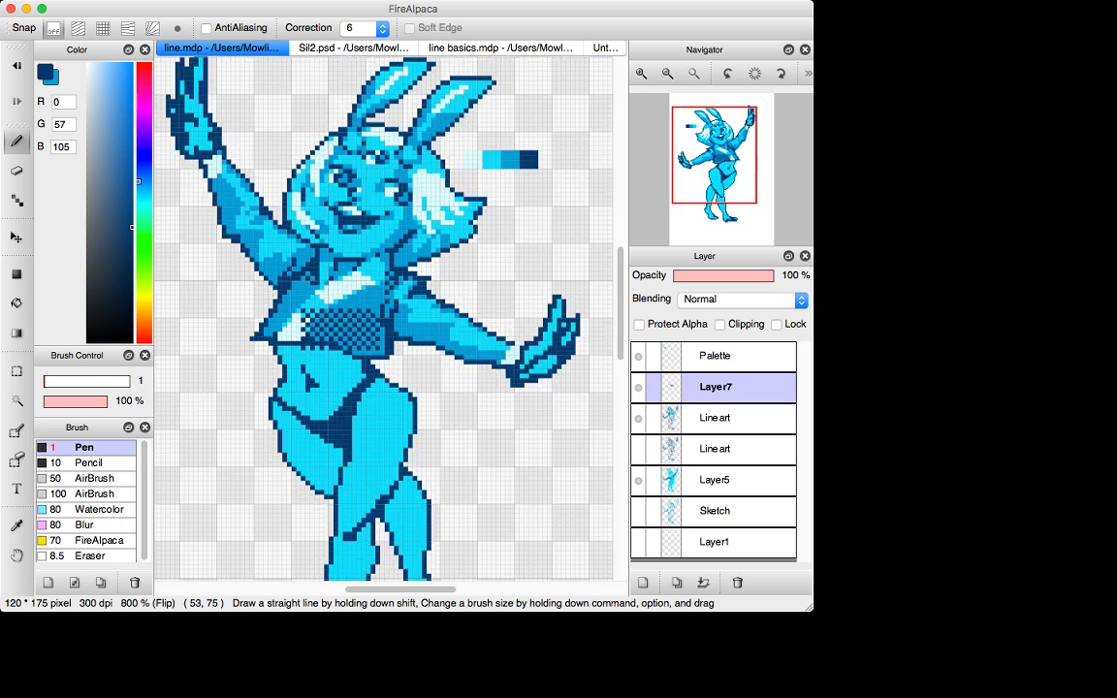
scroll(369, 322, down, 1)
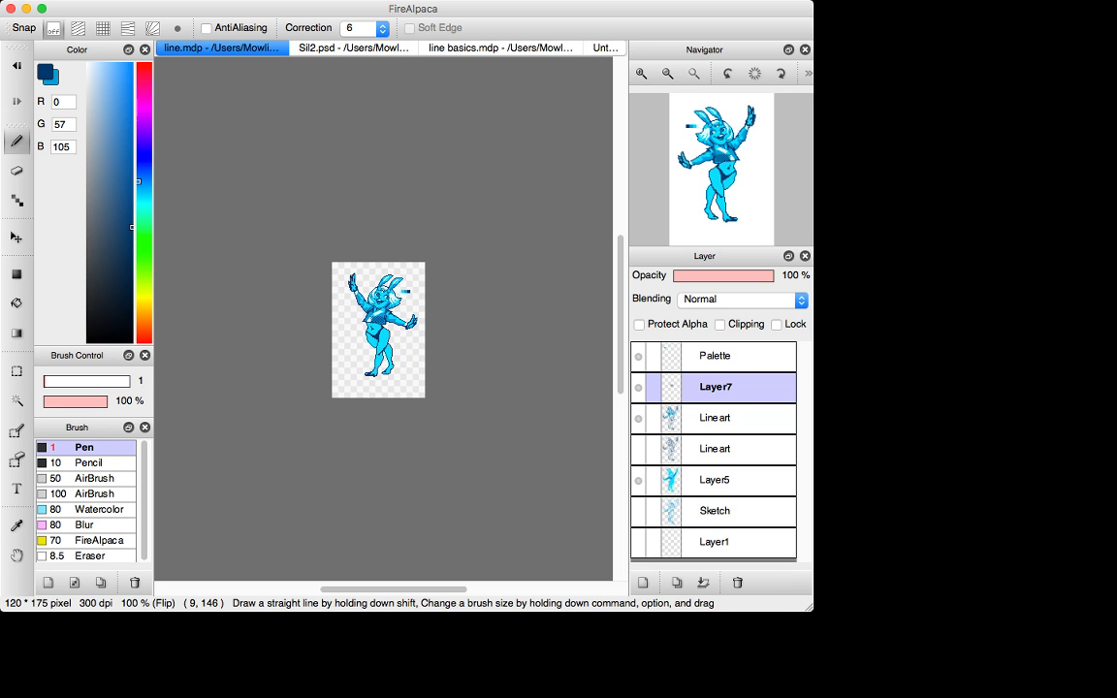
key(super+plus)
key(super+plus)
key(super+plus)
key(super+plus)
key(super+plus)
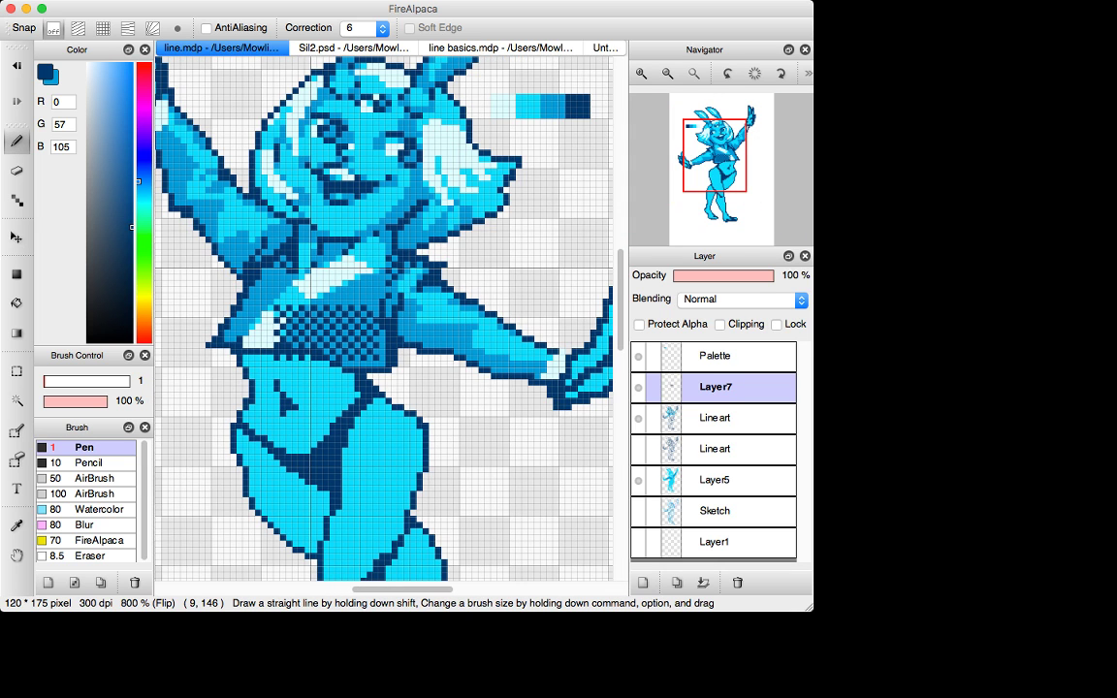
key(super+minus)
key(super+minus)
key(super+minus)
key(super+minus)
key(super+minus)
key(super+minus)
key(super+minus)
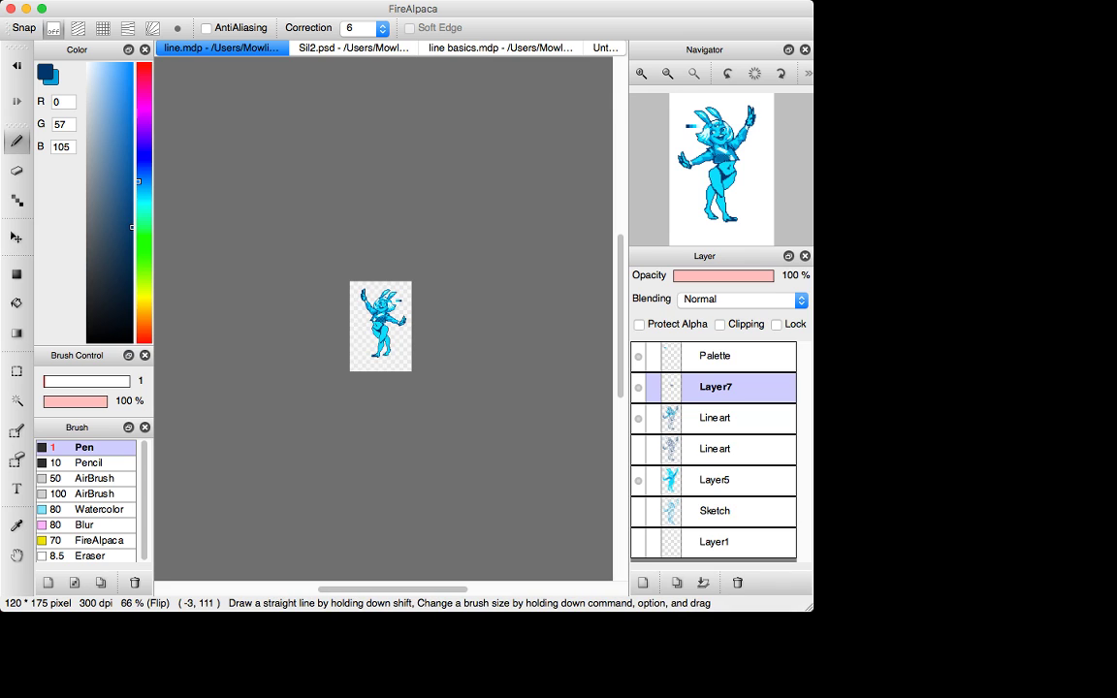
key(super+minus)
key(super+plus)
key(super+plus)
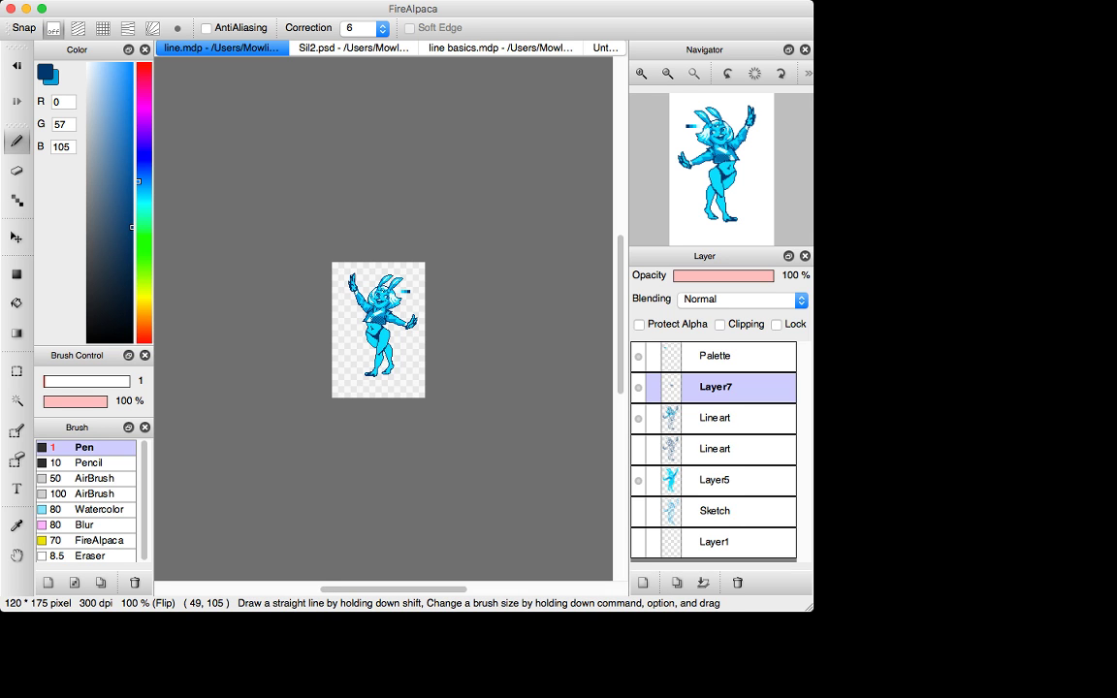
Step: Delete the layer holding the checkerboard dithering on the chest
key(super+Up)
key(super+Up)
key(super+Up)
key(super+Up)
key(super+Up)
key(super+Up)
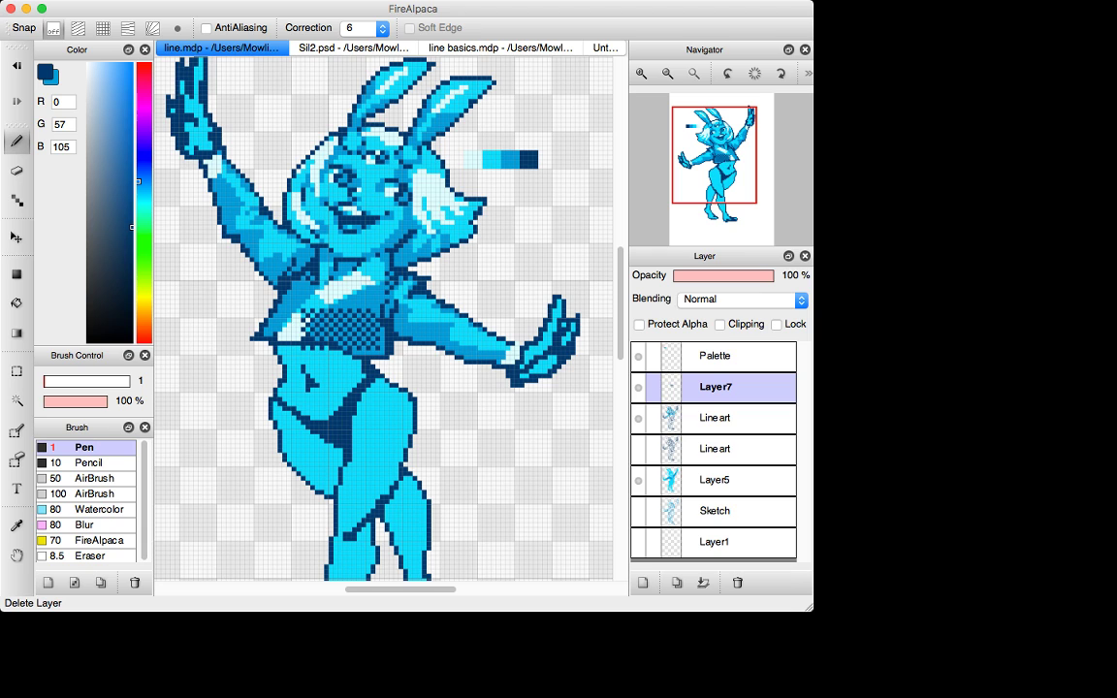
click(737, 583)
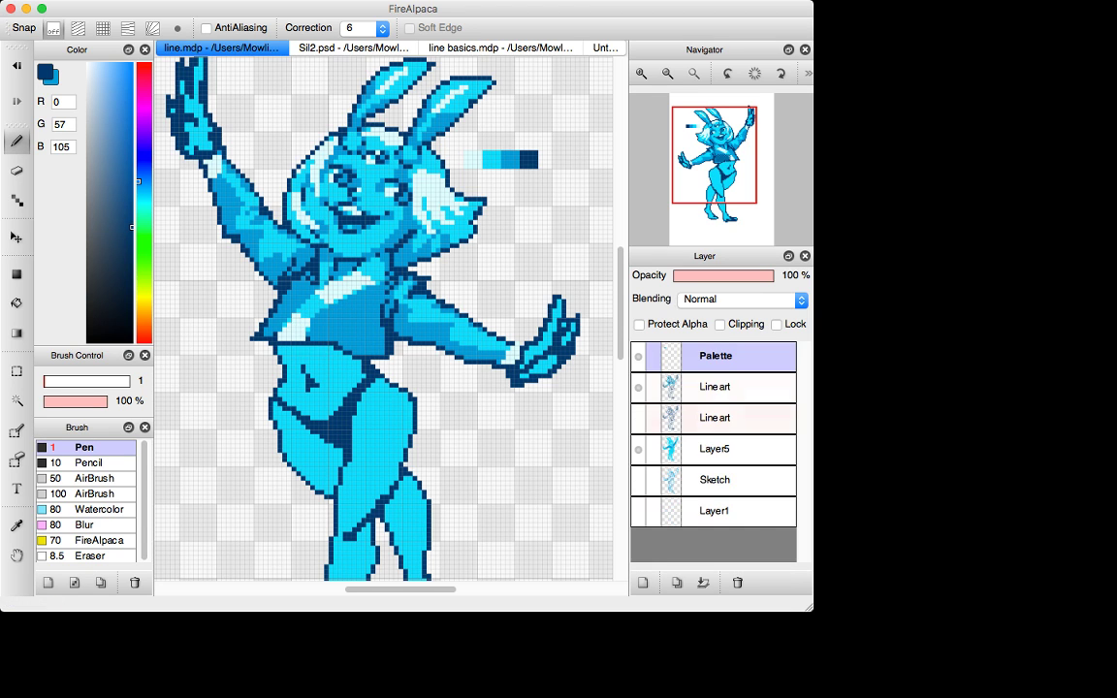
Step: Refine the chest's side shadow on the Lineart layer with medium blue (RGB 0, 158, 214) and dark blue (RGB 0, 57, 105) pixels
key(i)
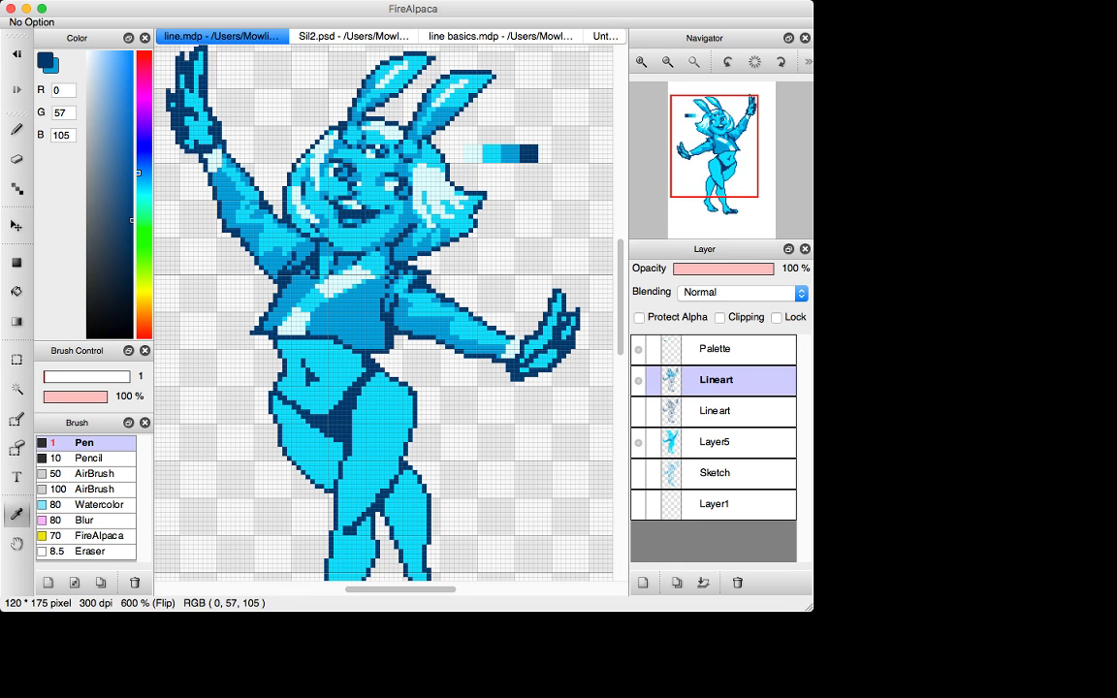
click(511, 154)
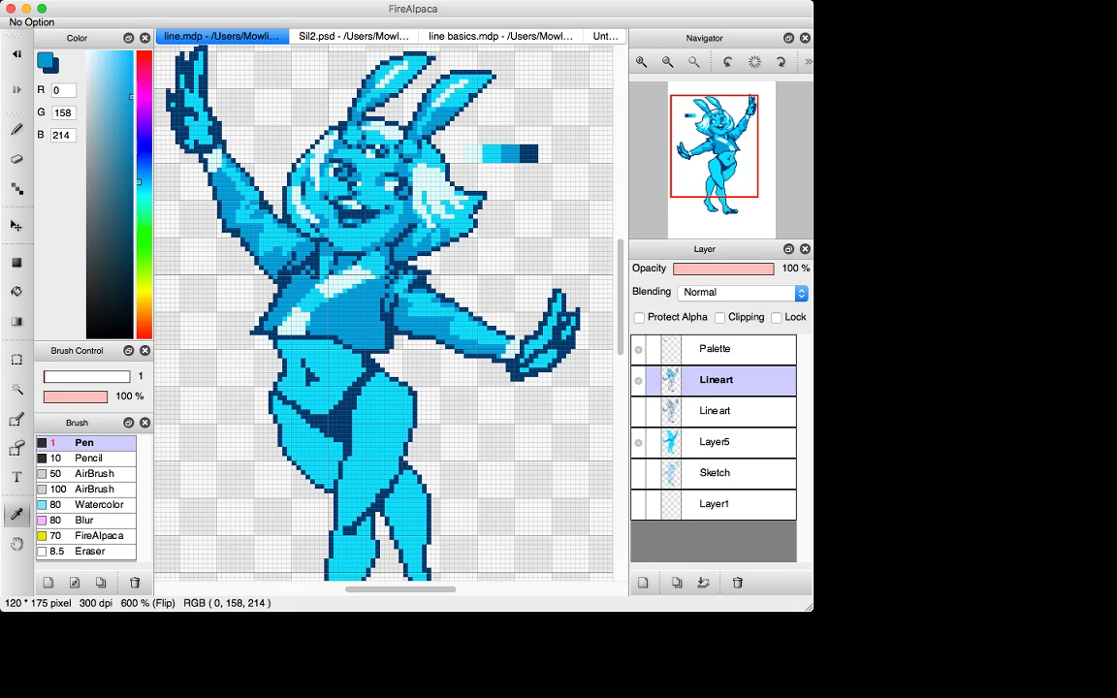
key(n)
drag(406, 325, 378, 313)
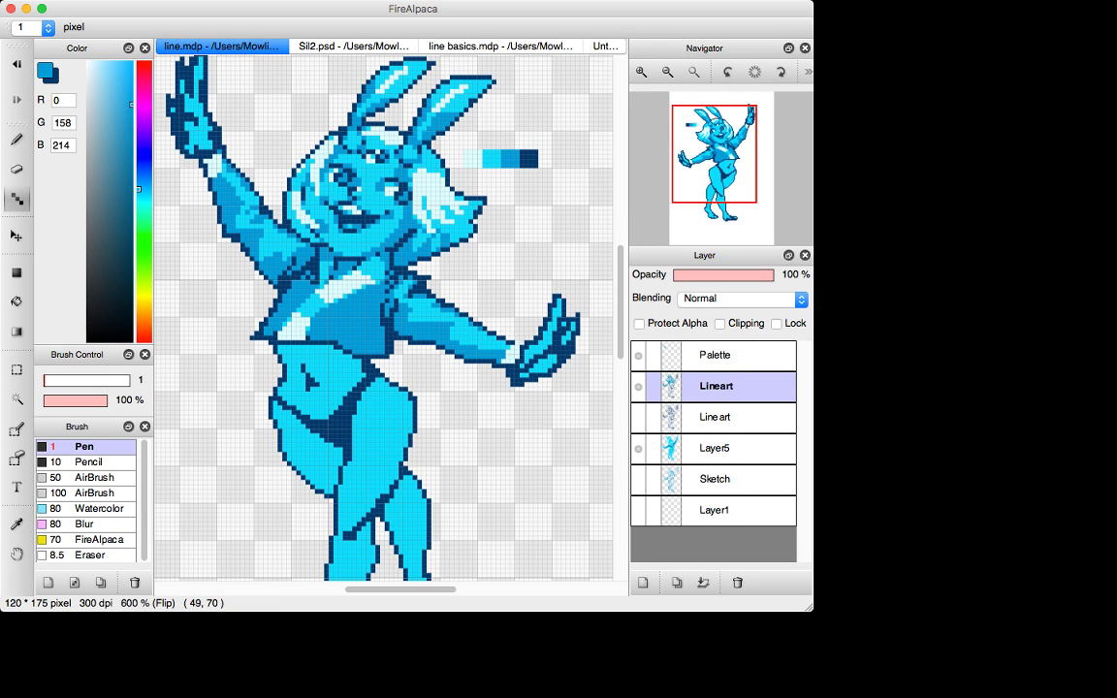
key(x)
click(395, 313)
key(super+z)
key(x)
click(356, 280)
key(x)
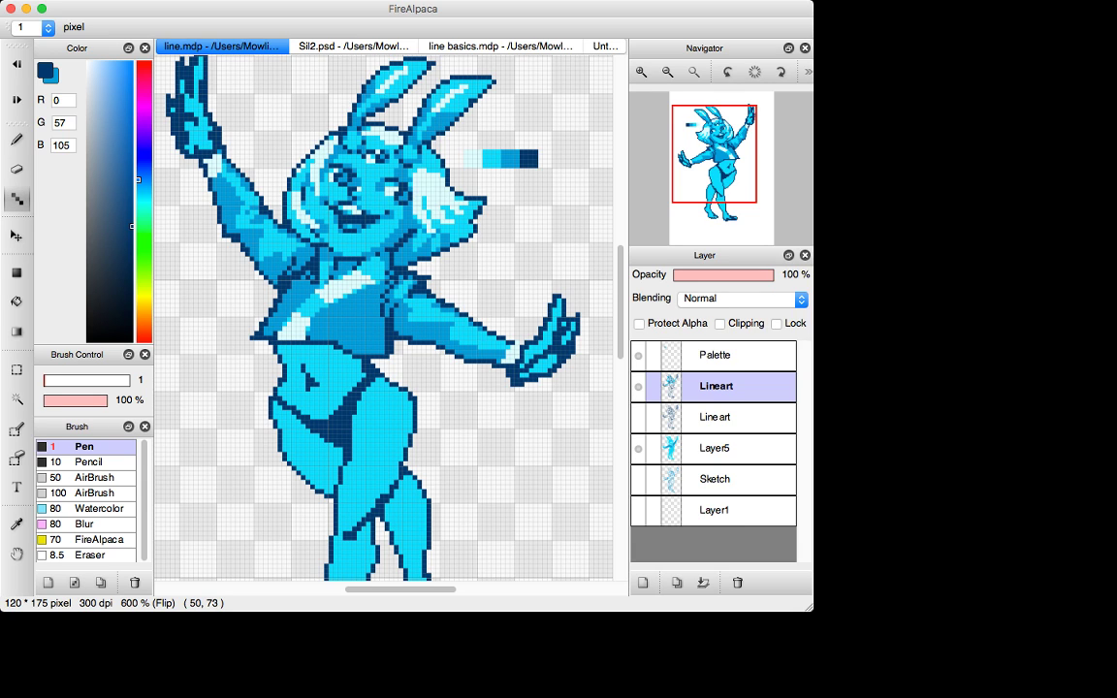
click(387, 326)
key(x)
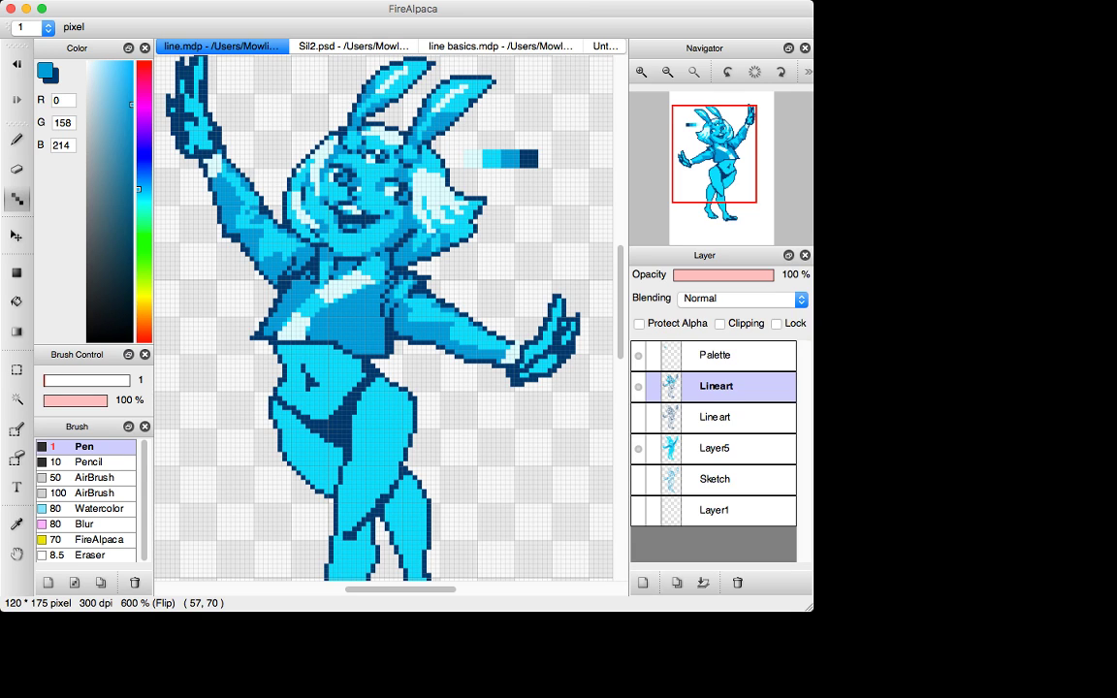